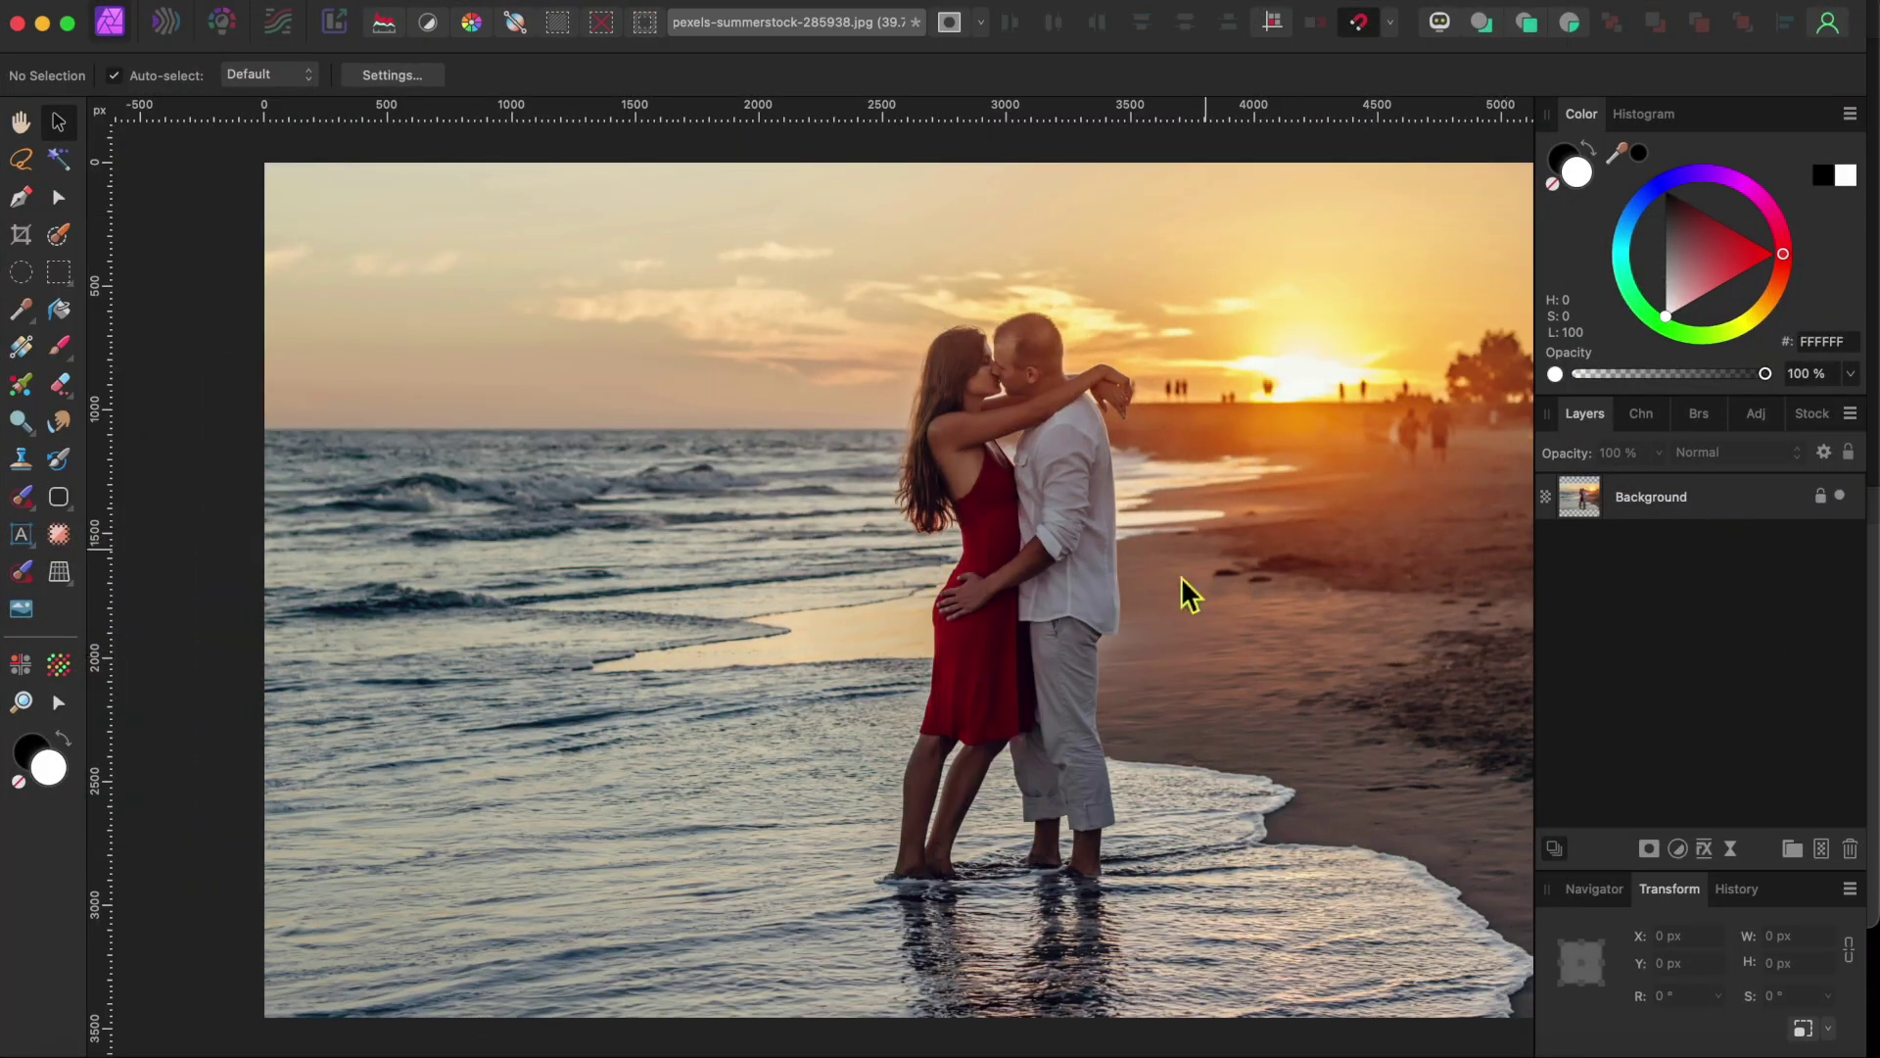
- Duplicate the Background layer with Cmd+J and pick the Selection Brush Tool
{"action": "left_click", "coordinate": [1656, 502]}
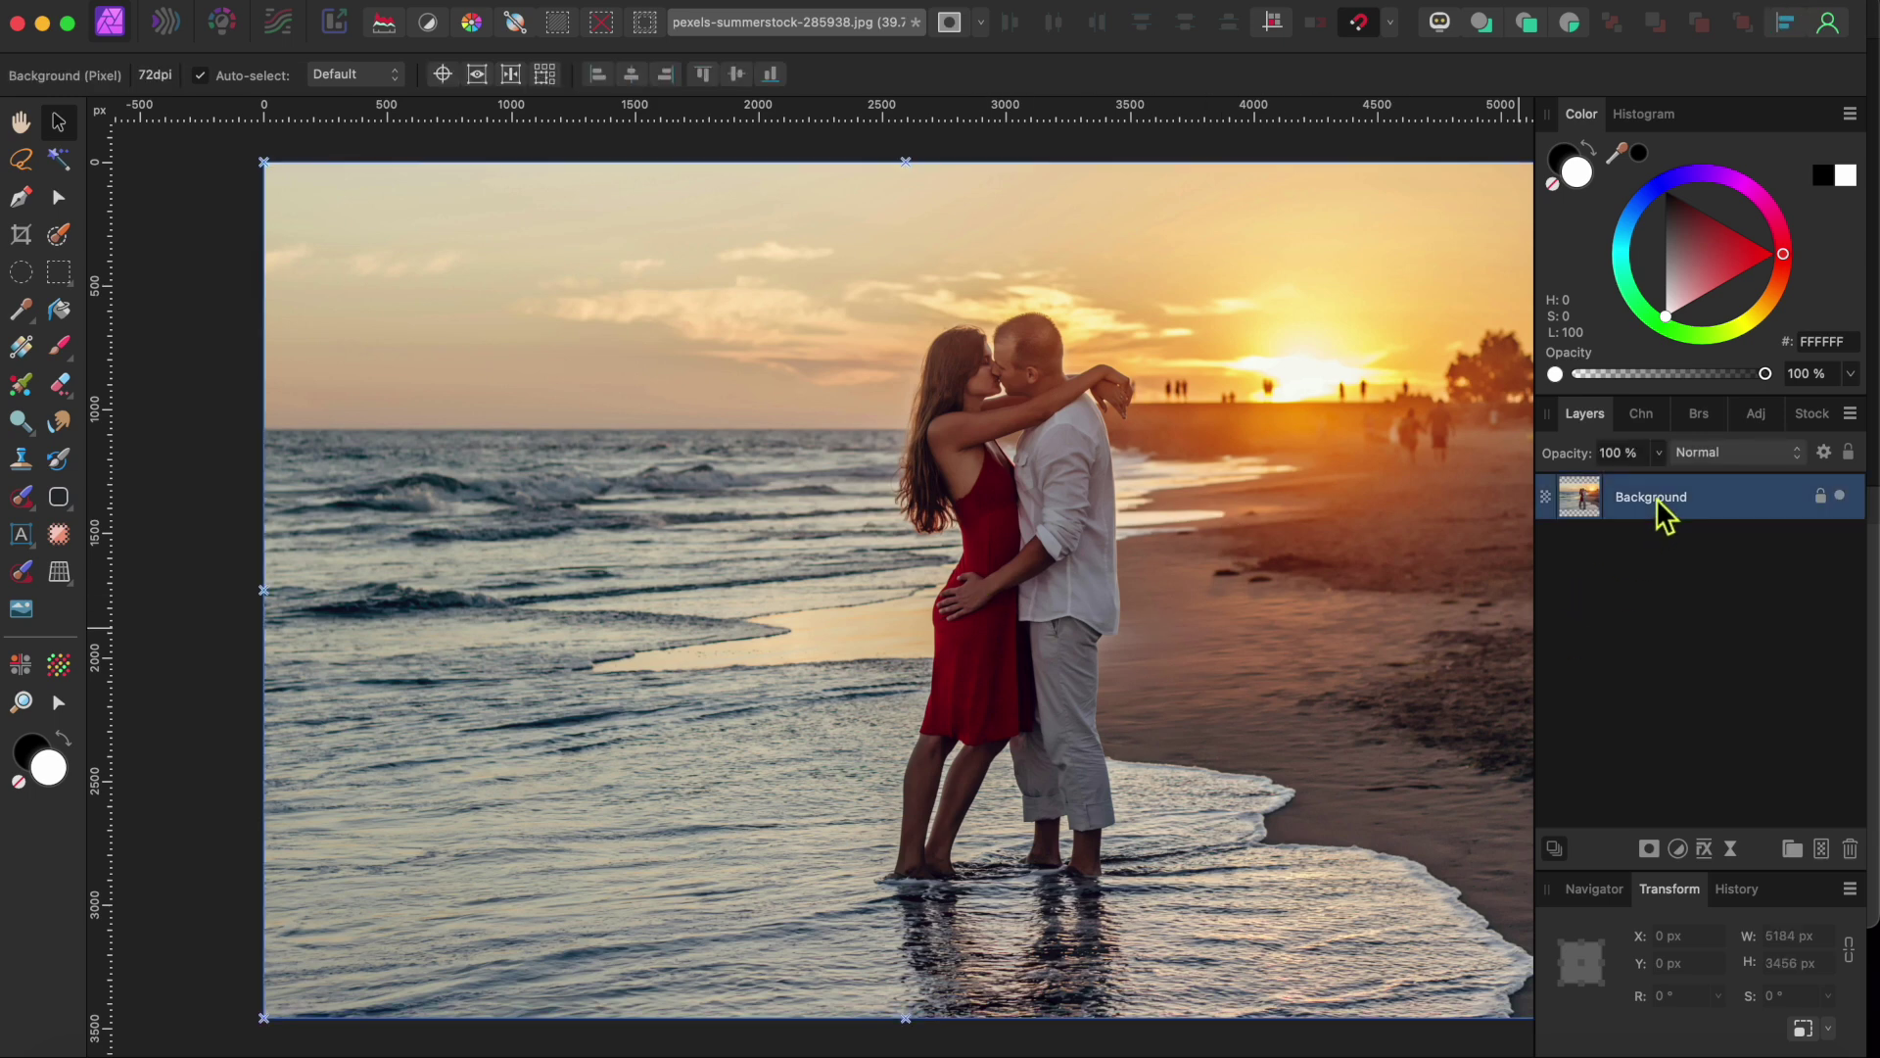
{"action": "key", "text": "super+j"}
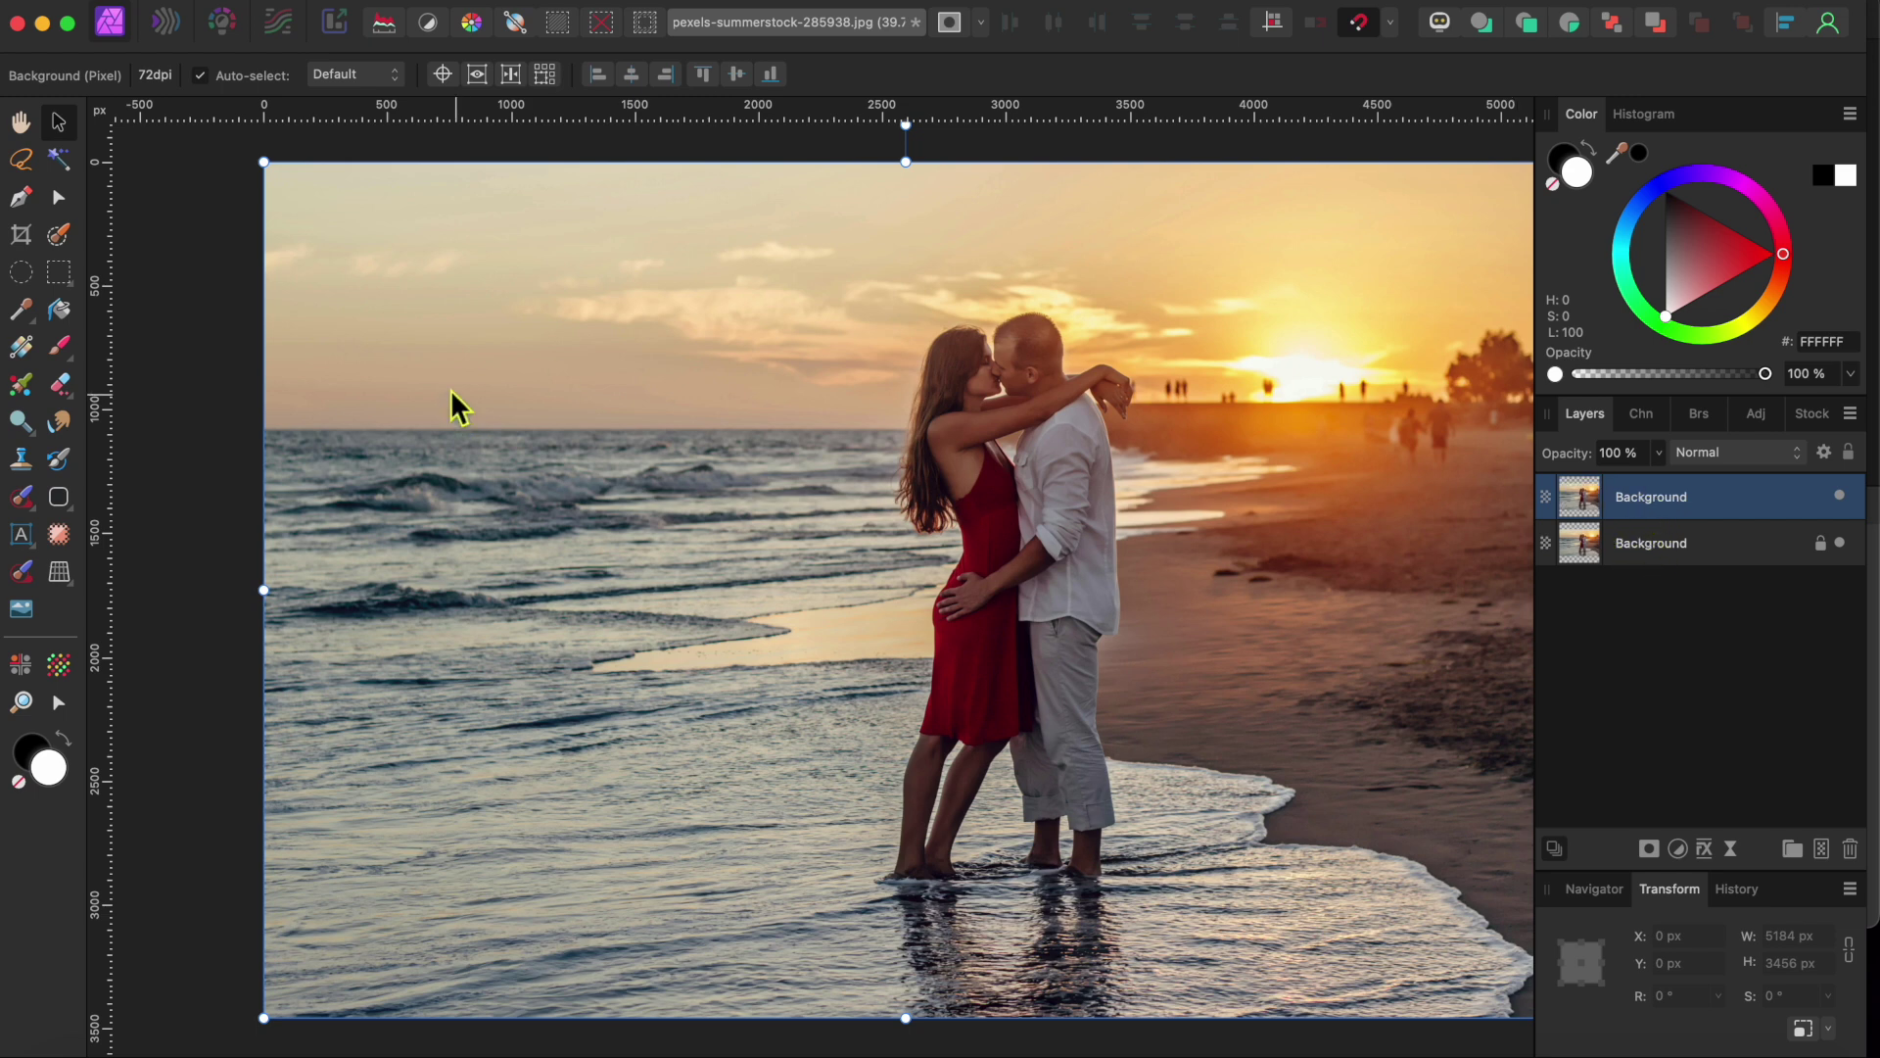
{"action": "left_click", "coordinate": [58, 235]}
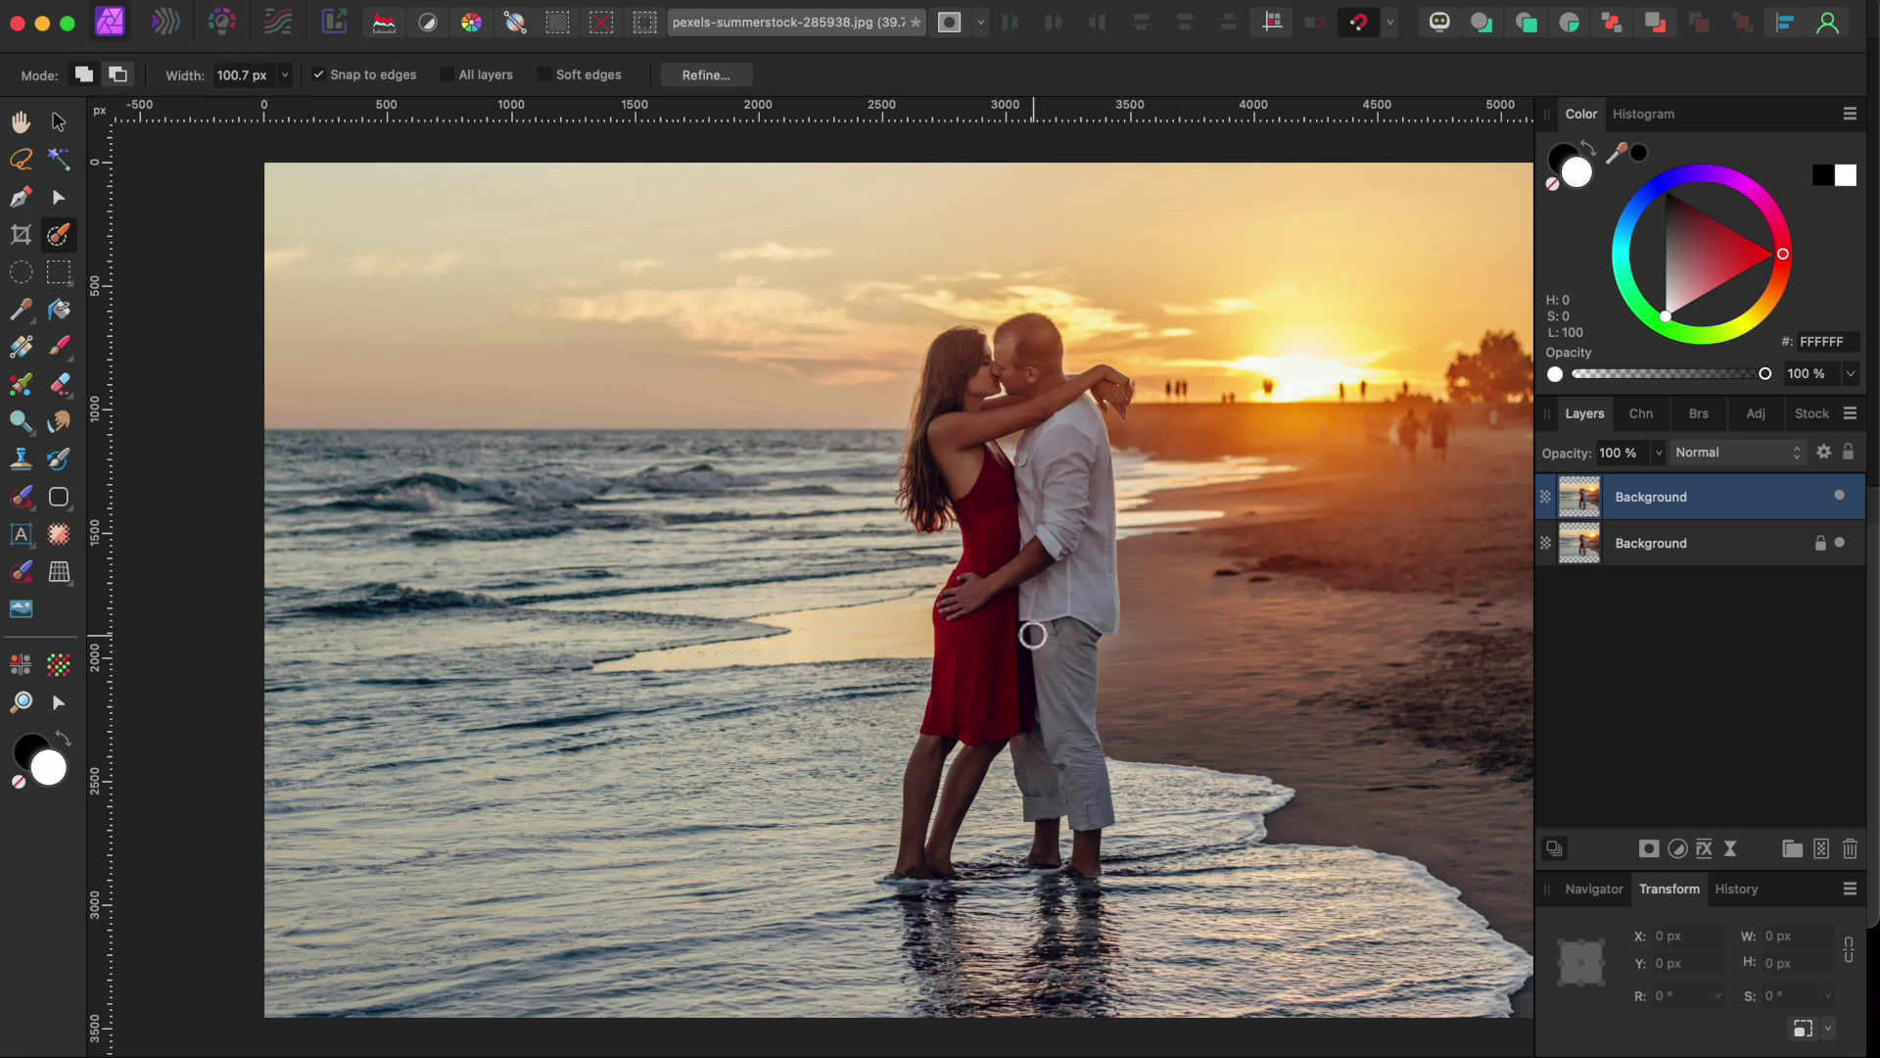
- Paint the selection over the man's body, the woman's shoulder and arm, and both of the man's ankles
{"action": "key", "text": "bracketright"}
{"action": "key", "text": "bracketright"}
{"action": "key", "text": "bracketright"}
{"action": "left_click", "coordinate": [1035, 555]}
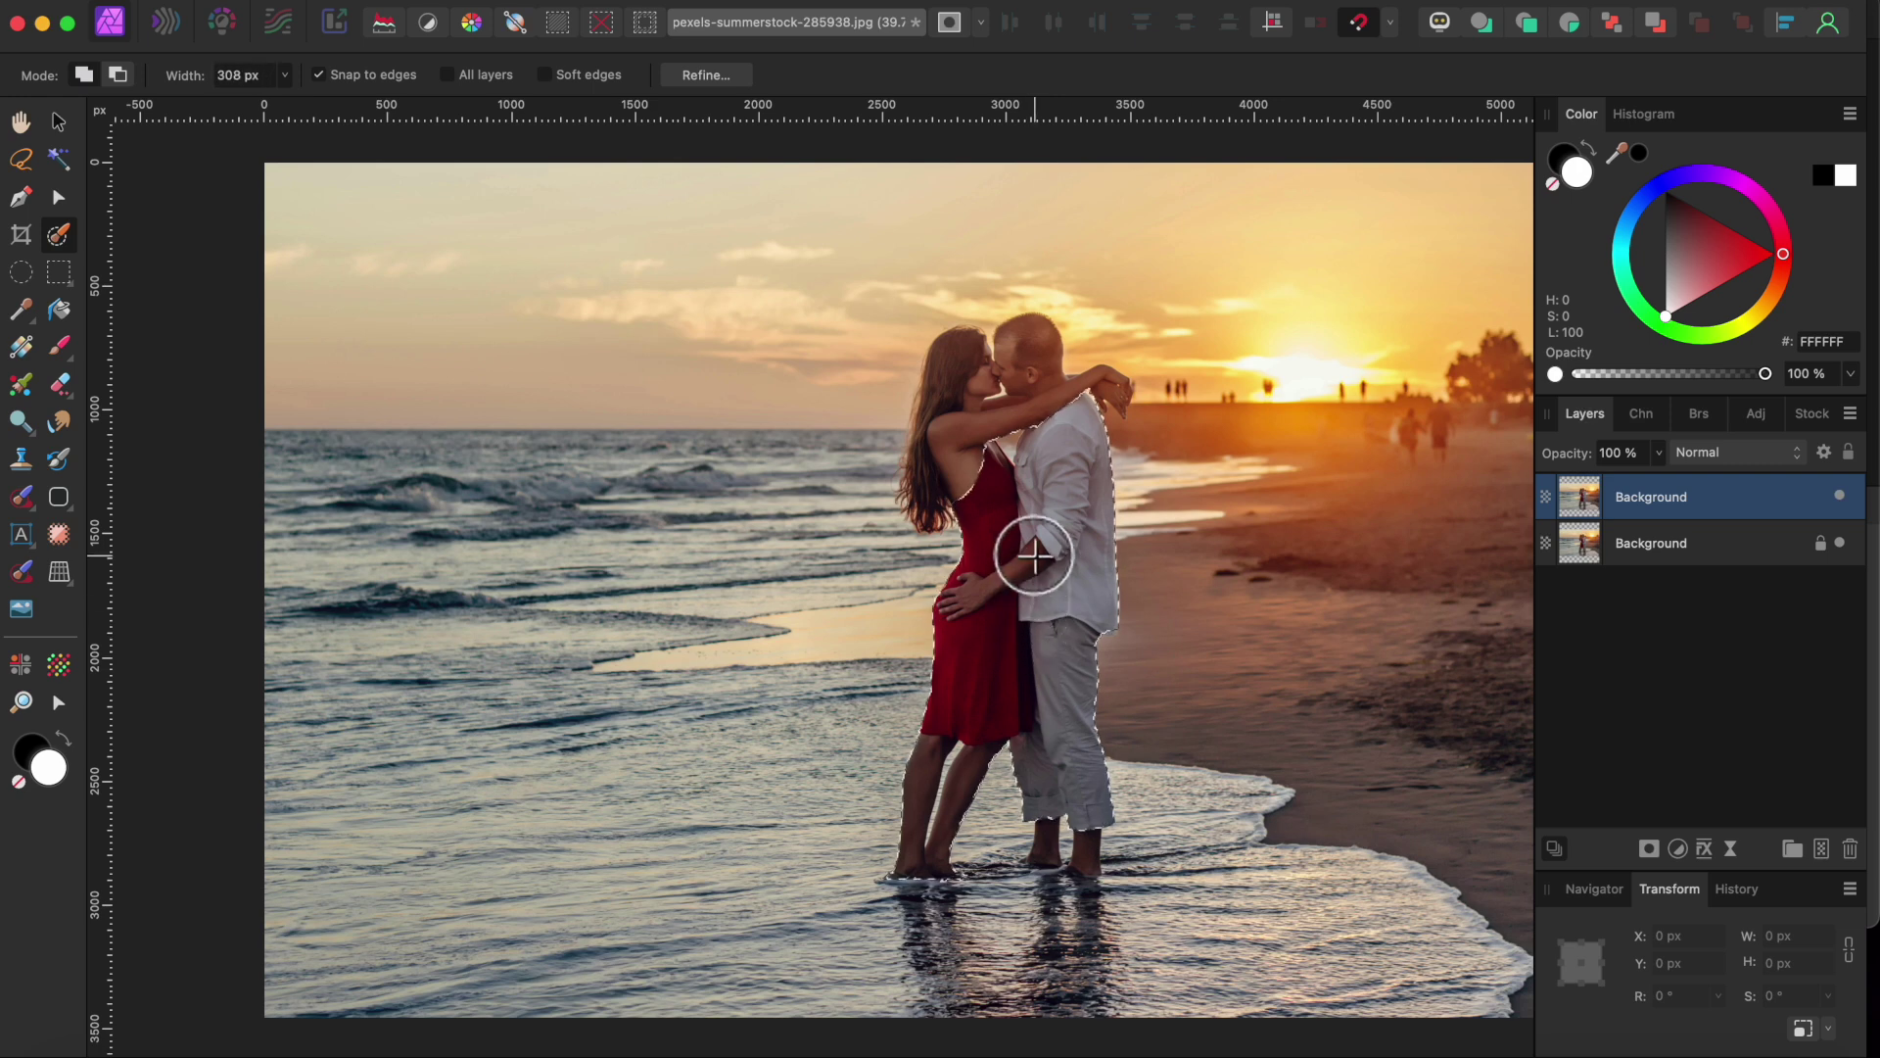
{"action": "key", "text": "bracketleft"}
{"action": "key", "text": "bracketleft"}
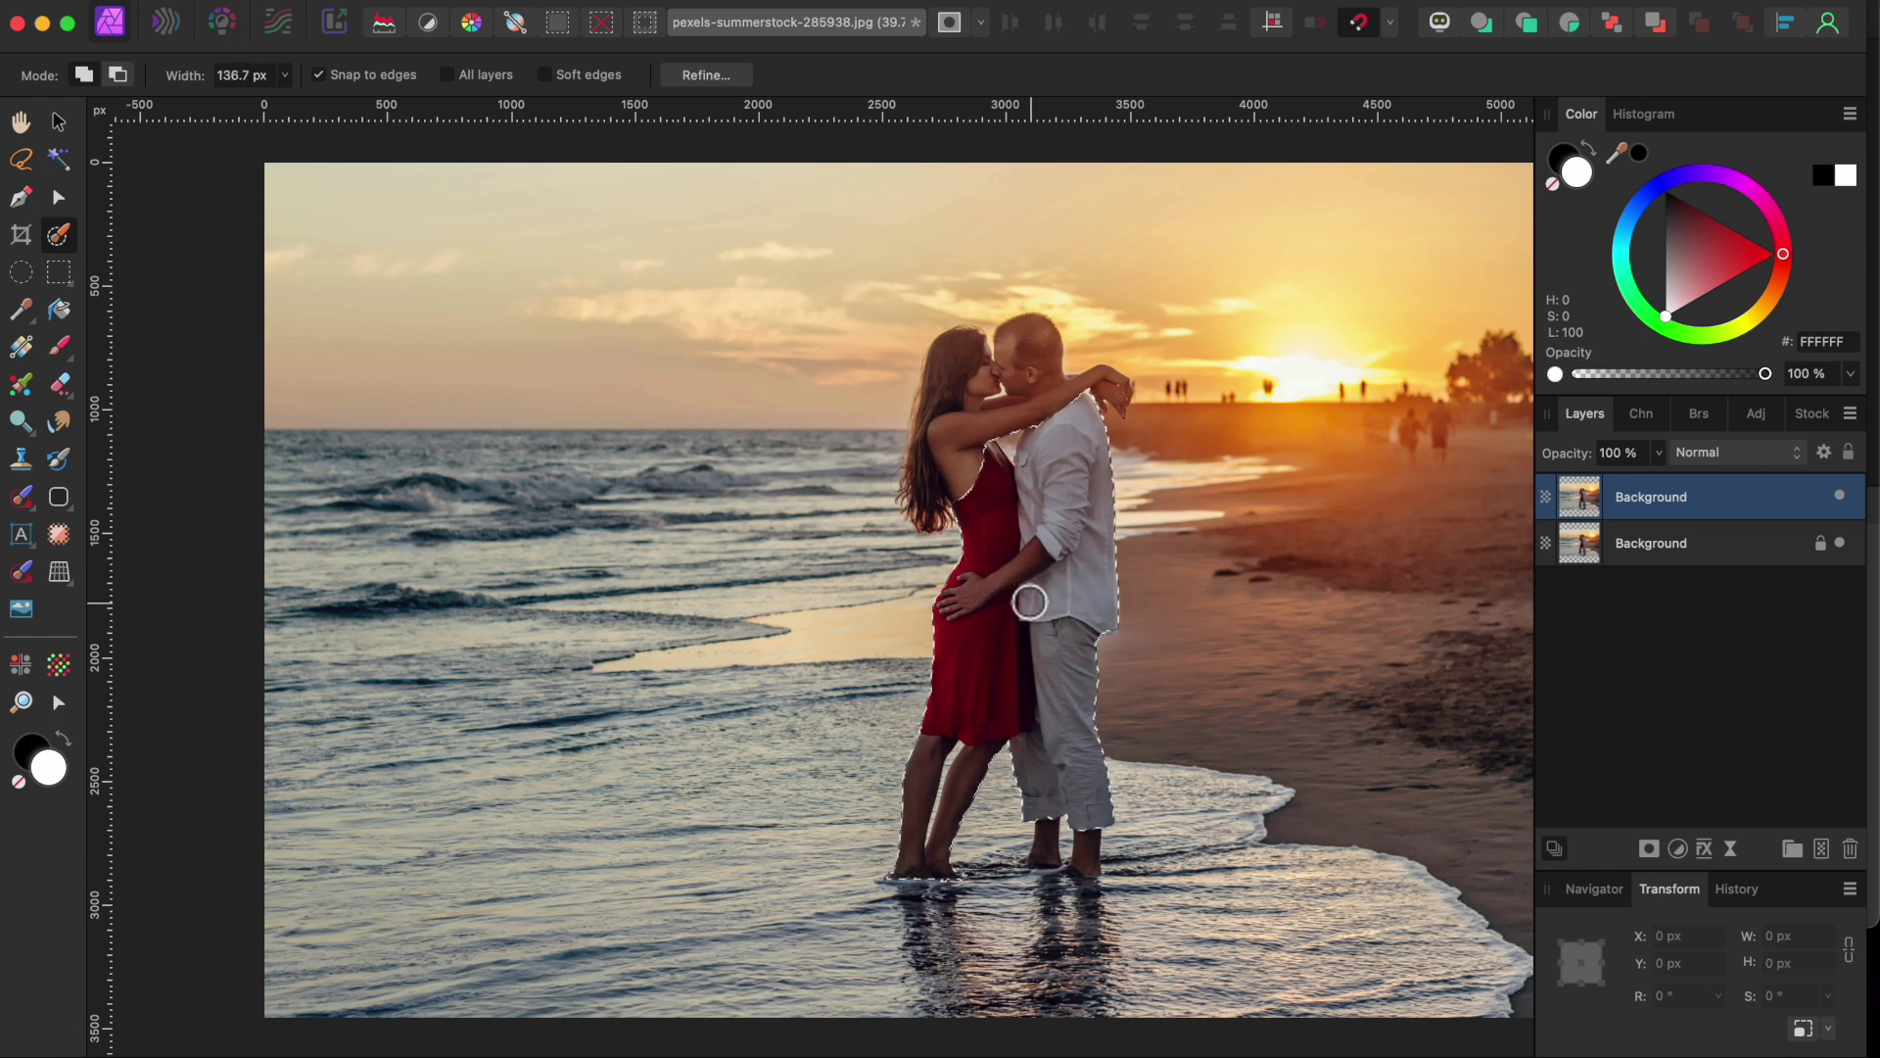
{"action": "mouse_move", "coordinate": [1029, 602]}
{"action": "left_mouse_down"}
{"action": "mouse_move", "coordinate": [1007, 503]}
{"action": "mouse_move", "coordinate": [960, 462]}
{"action": "mouse_move", "coordinate": [960, 391]}
{"action": "mouse_move", "coordinate": [982, 420]}
{"action": "left_mouse_up"}
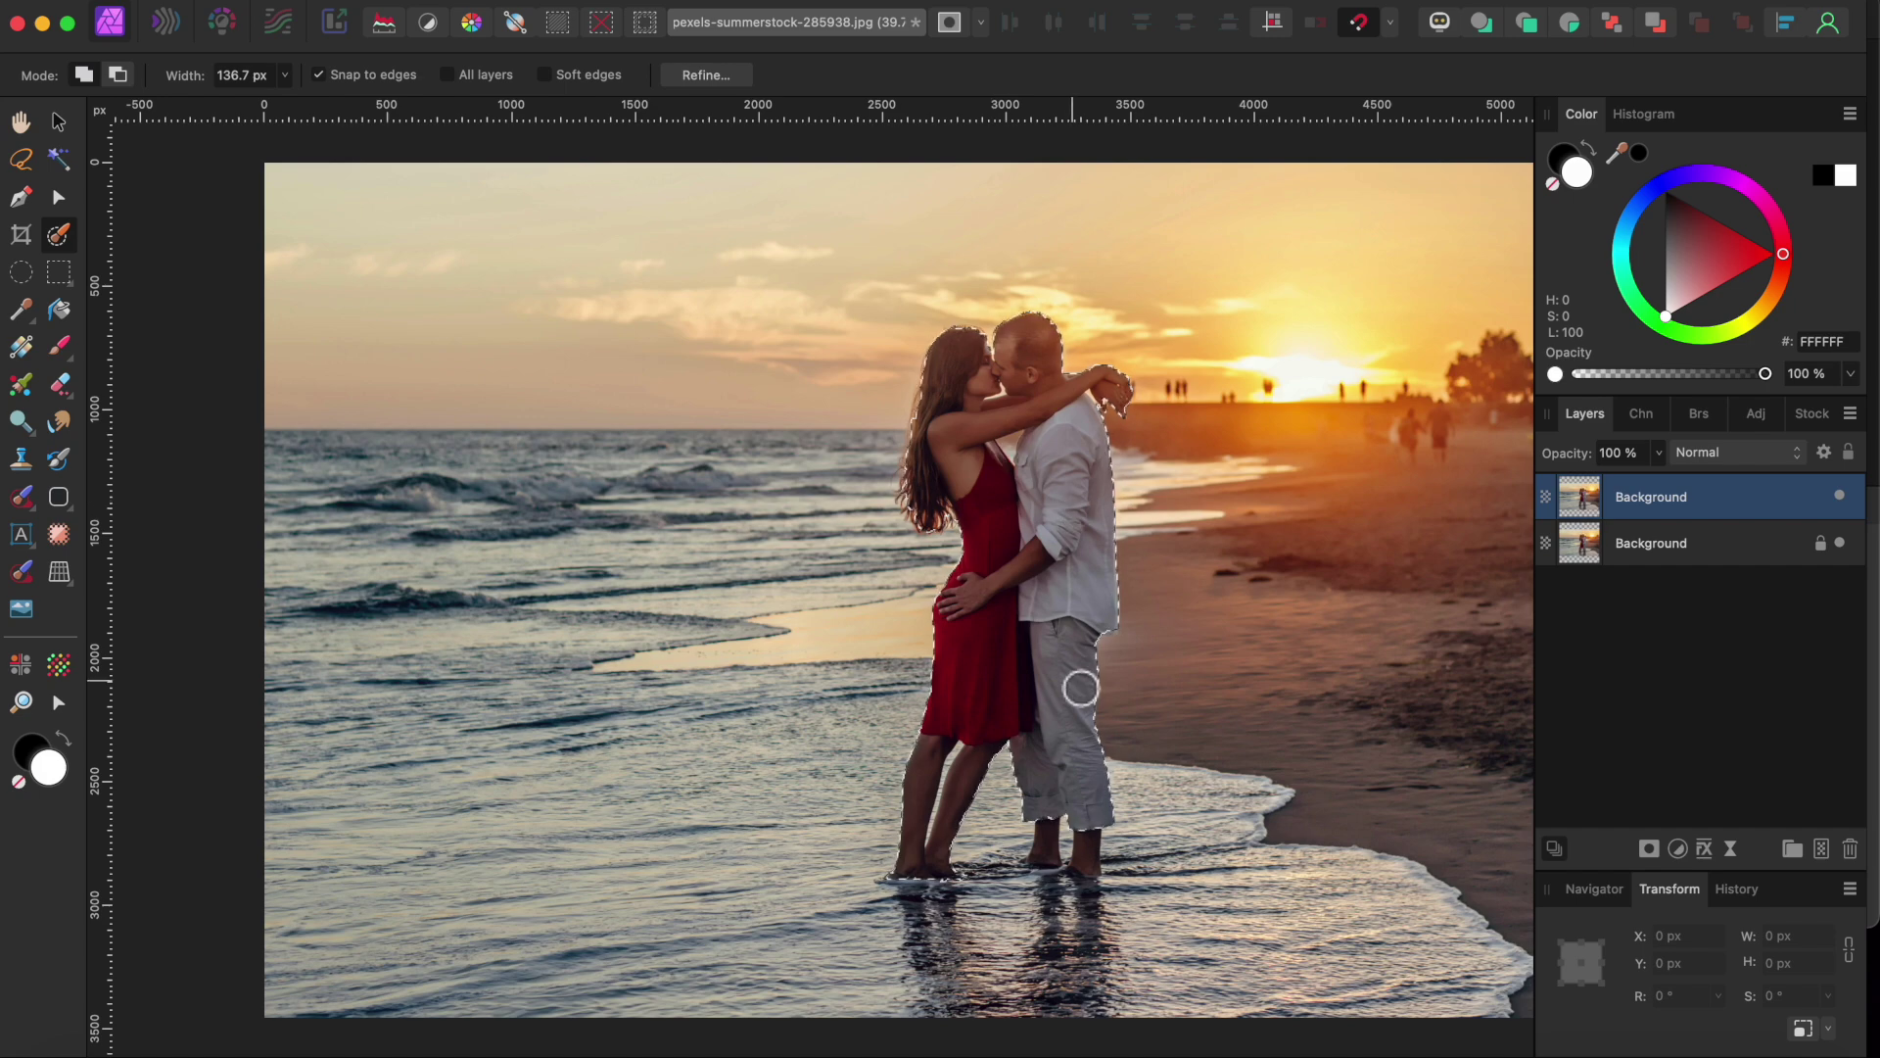
{"action": "key", "text": "bracketleft"}
{"action": "key", "text": "bracketleft"}
{"action": "scroll", "coordinate": [1053, 860], "scroll_direction": "up", "scroll_amount": 5}
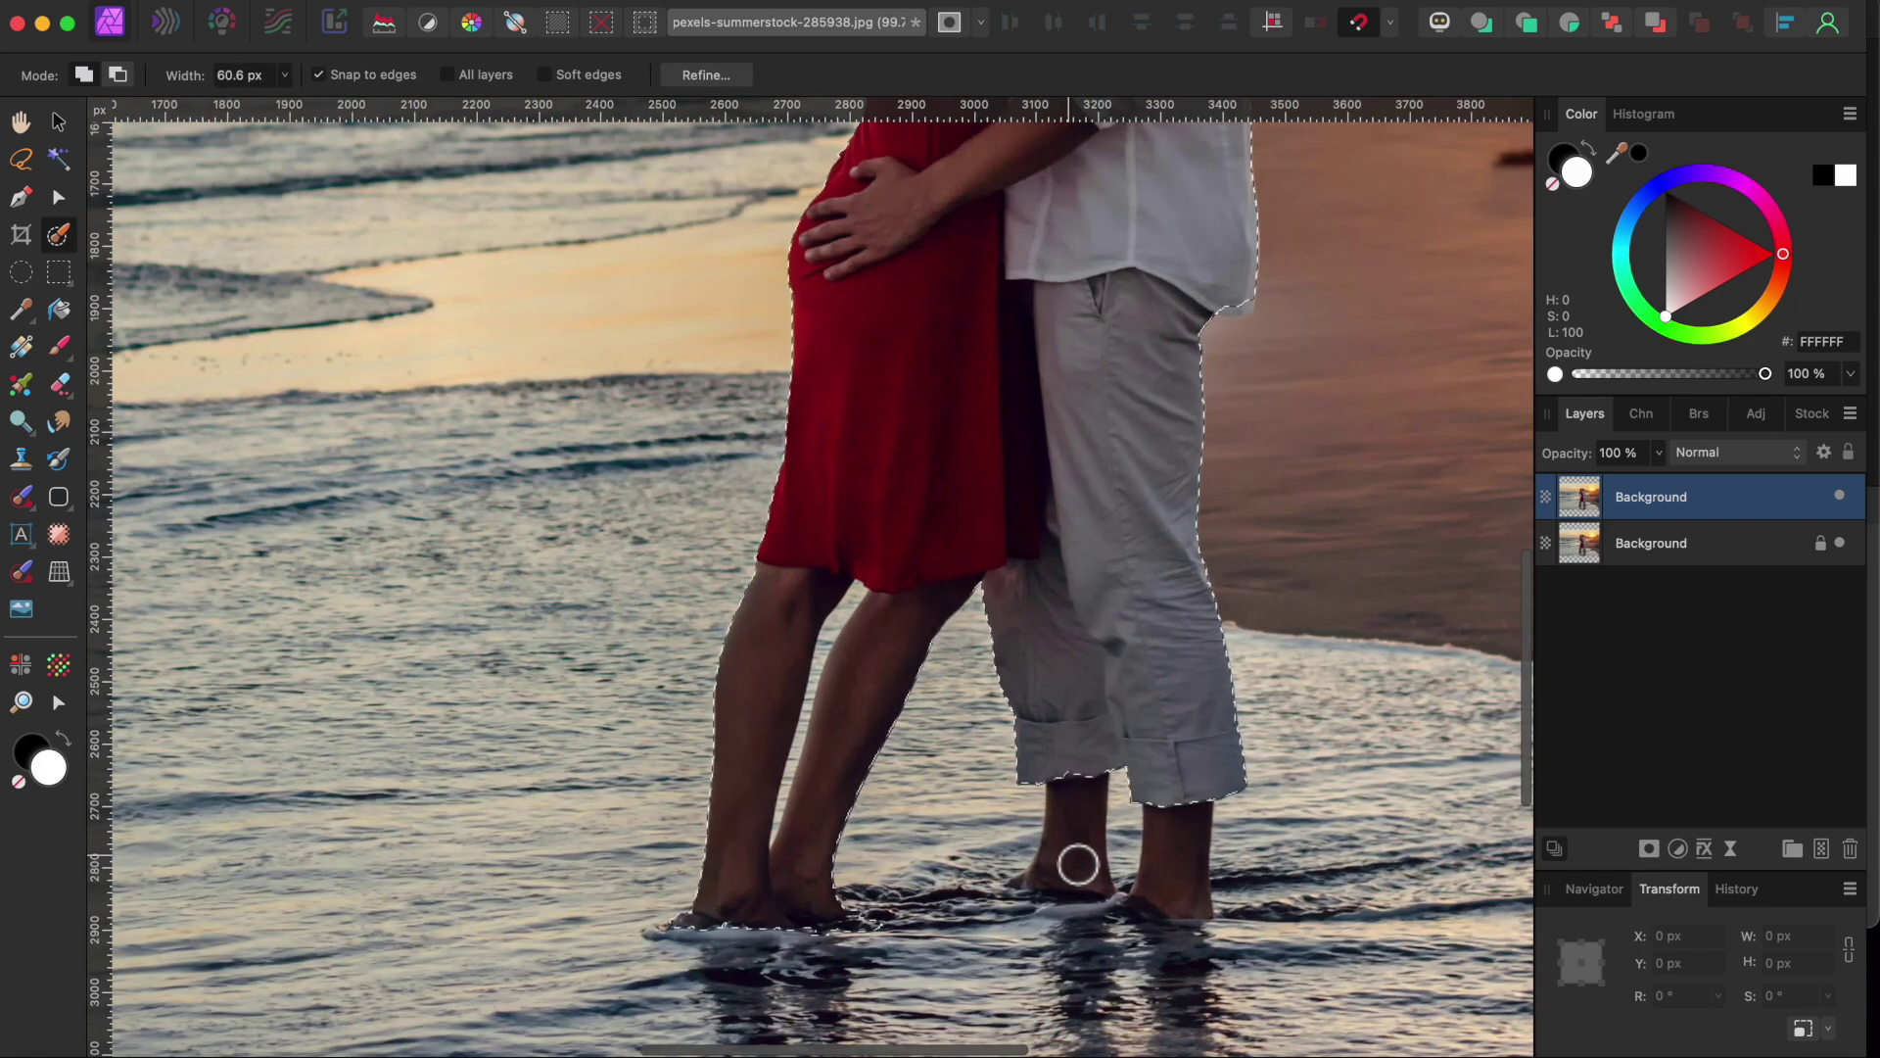
{"action": "left_click_drag", "start_coordinate": [1075, 848], "coordinate": [1078, 827]}
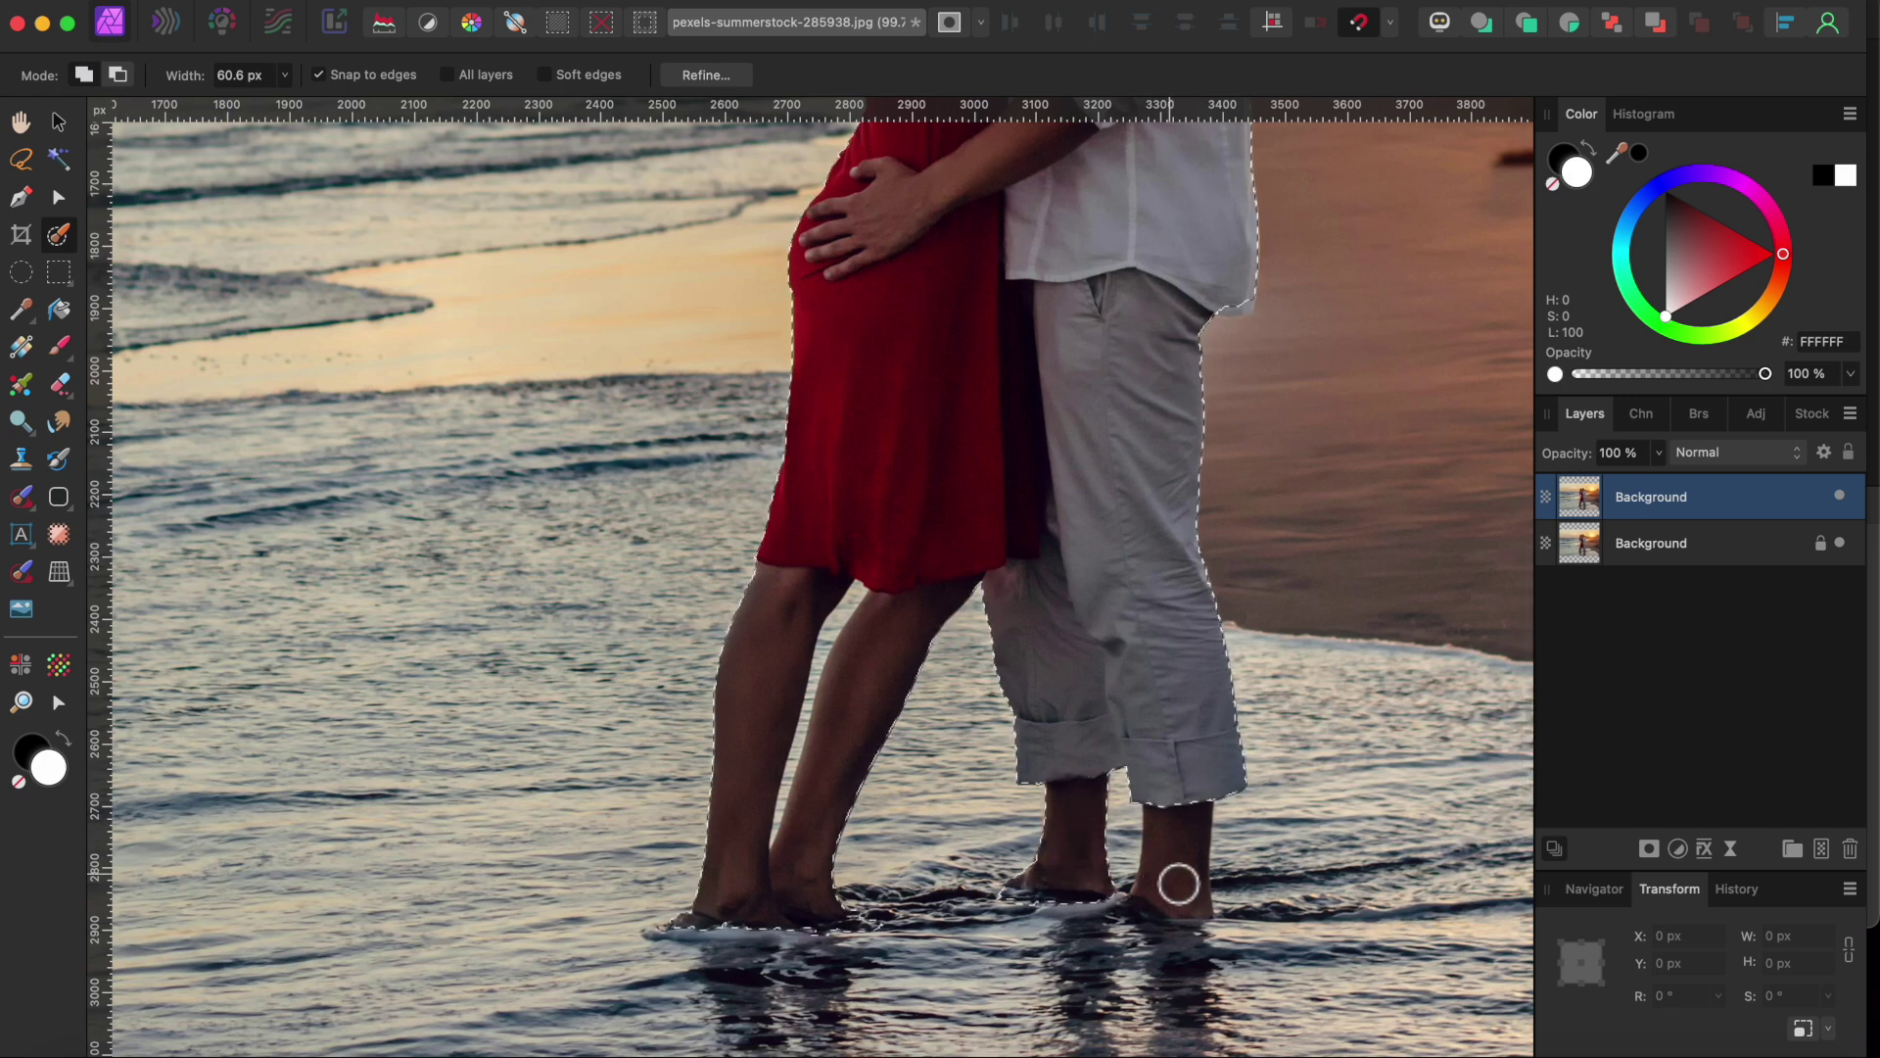
{"action": "mouse_move", "coordinate": [1178, 884]}
{"action": "left_mouse_down"}
{"action": "mouse_move", "coordinate": [1179, 869]}
{"action": "mouse_move", "coordinate": [1202, 1036]}
{"action": "mouse_move", "coordinate": [1231, 1009]}
{"action": "mouse_move", "coordinate": [1129, 952]}
{"action": "left_mouse_up"}
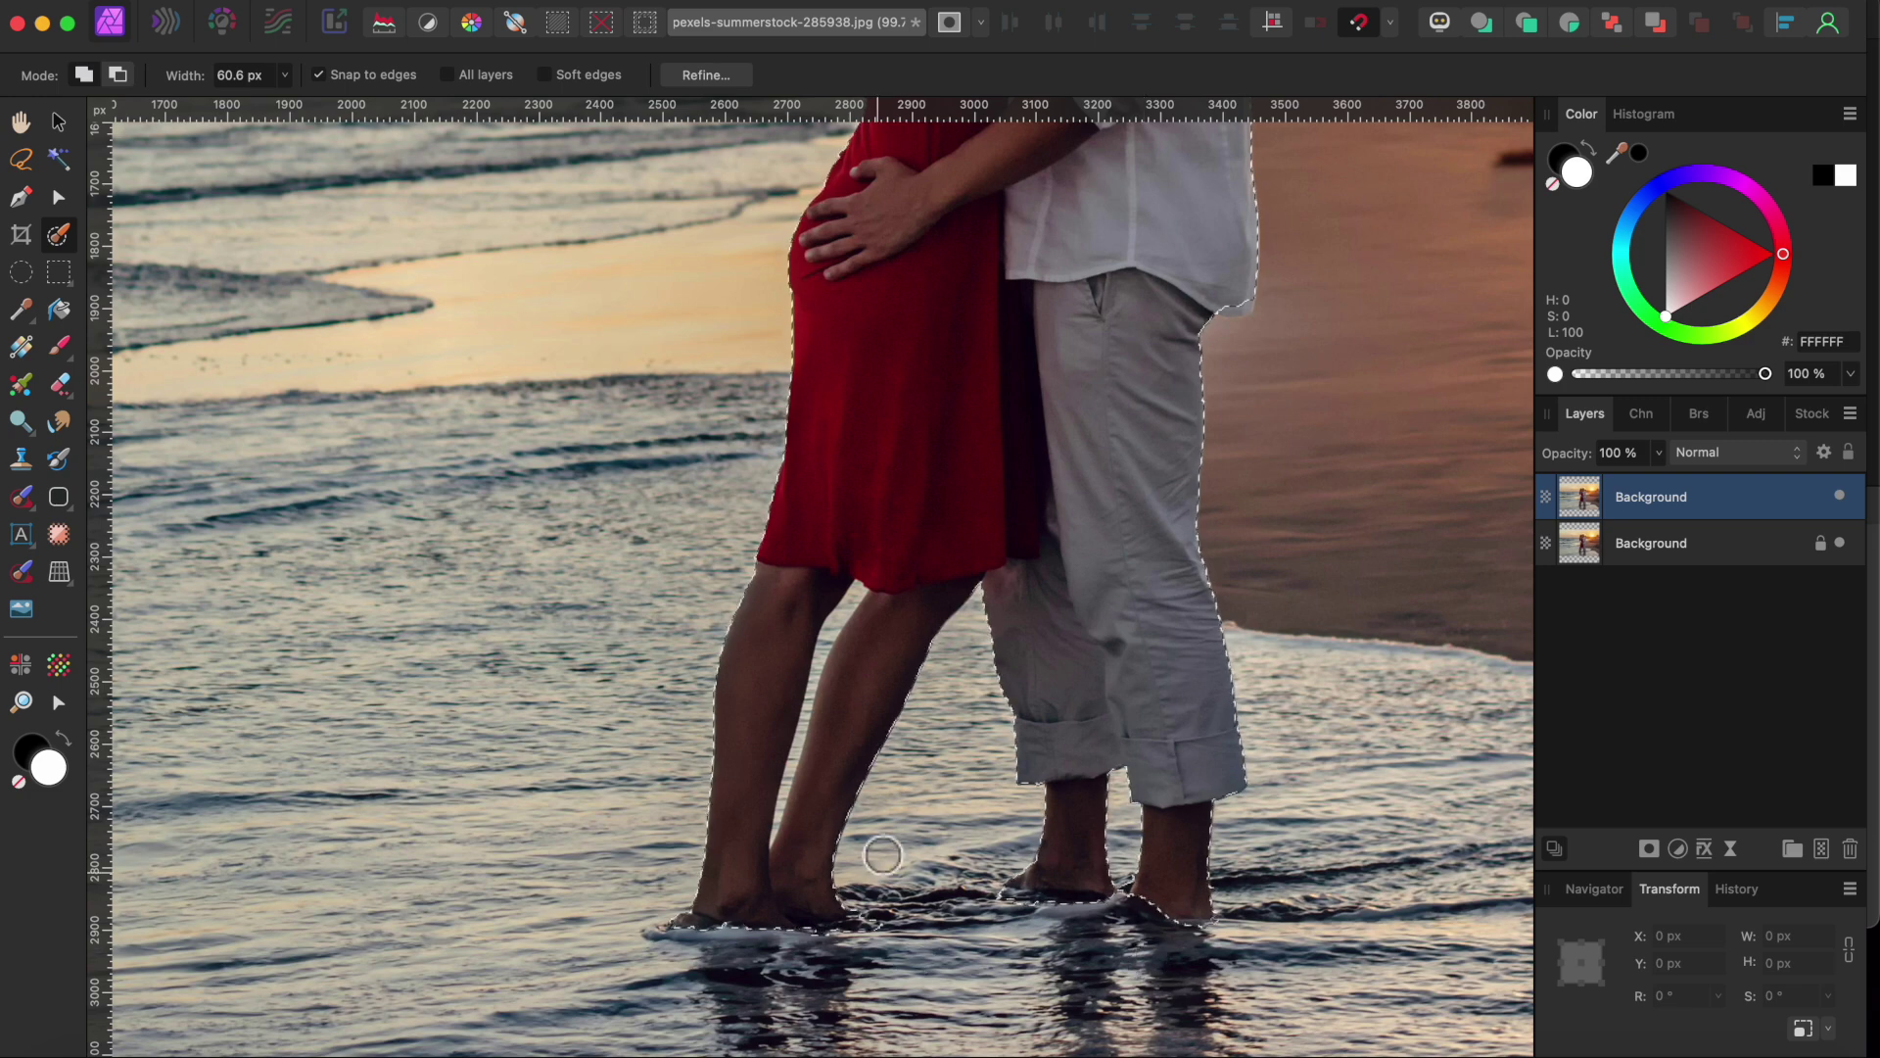
{"action": "key", "text": "bracketleft"}
{"action": "key", "text": "bracketleft"}
{"action": "key", "text": "bracketleft"}
{"action": "key", "text": "bracketleft"}
{"action": "key", "text": "bracketleft"}
{"action": "scroll", "coordinate": [800, 748], "scroll_direction": "up", "scroll_amount": 10}
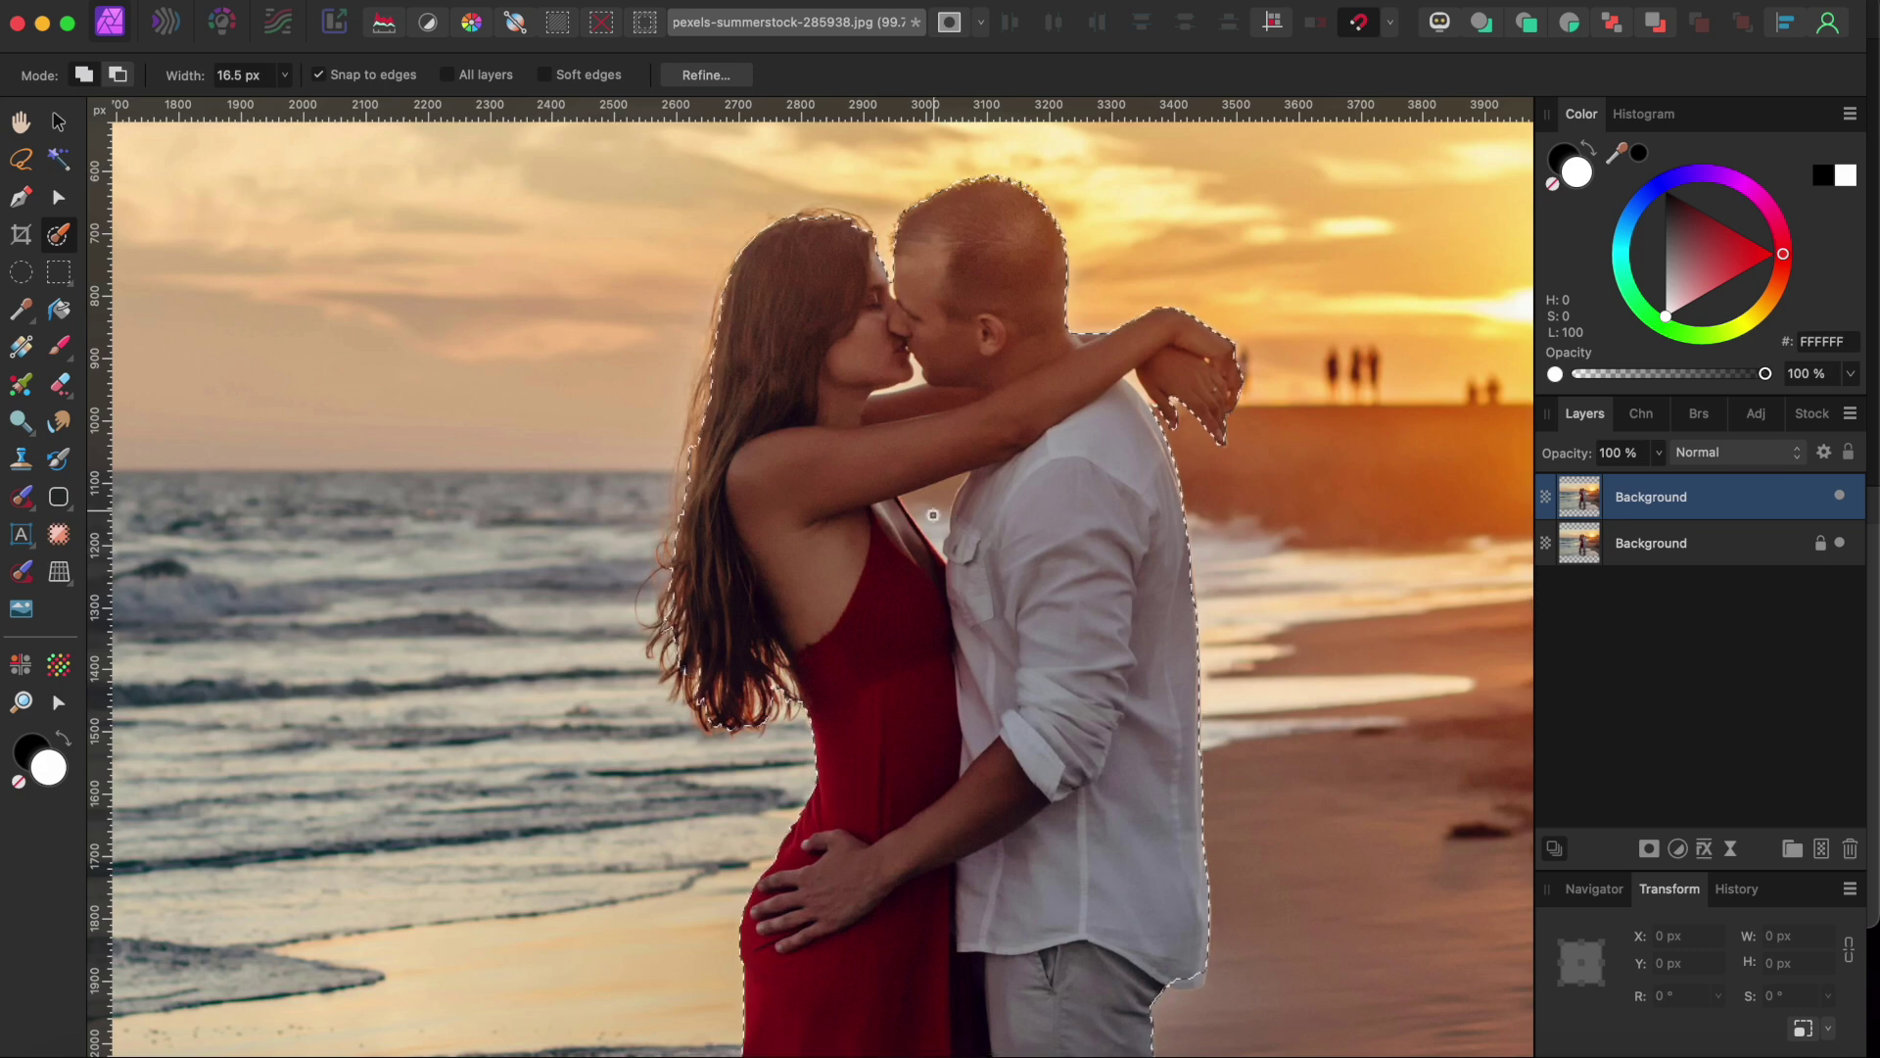
- Fix the selection edge between the two faces with a smaller brush
{"action": "scroll", "coordinate": [914, 382], "scroll_direction": "up", "scroll_amount": 6}
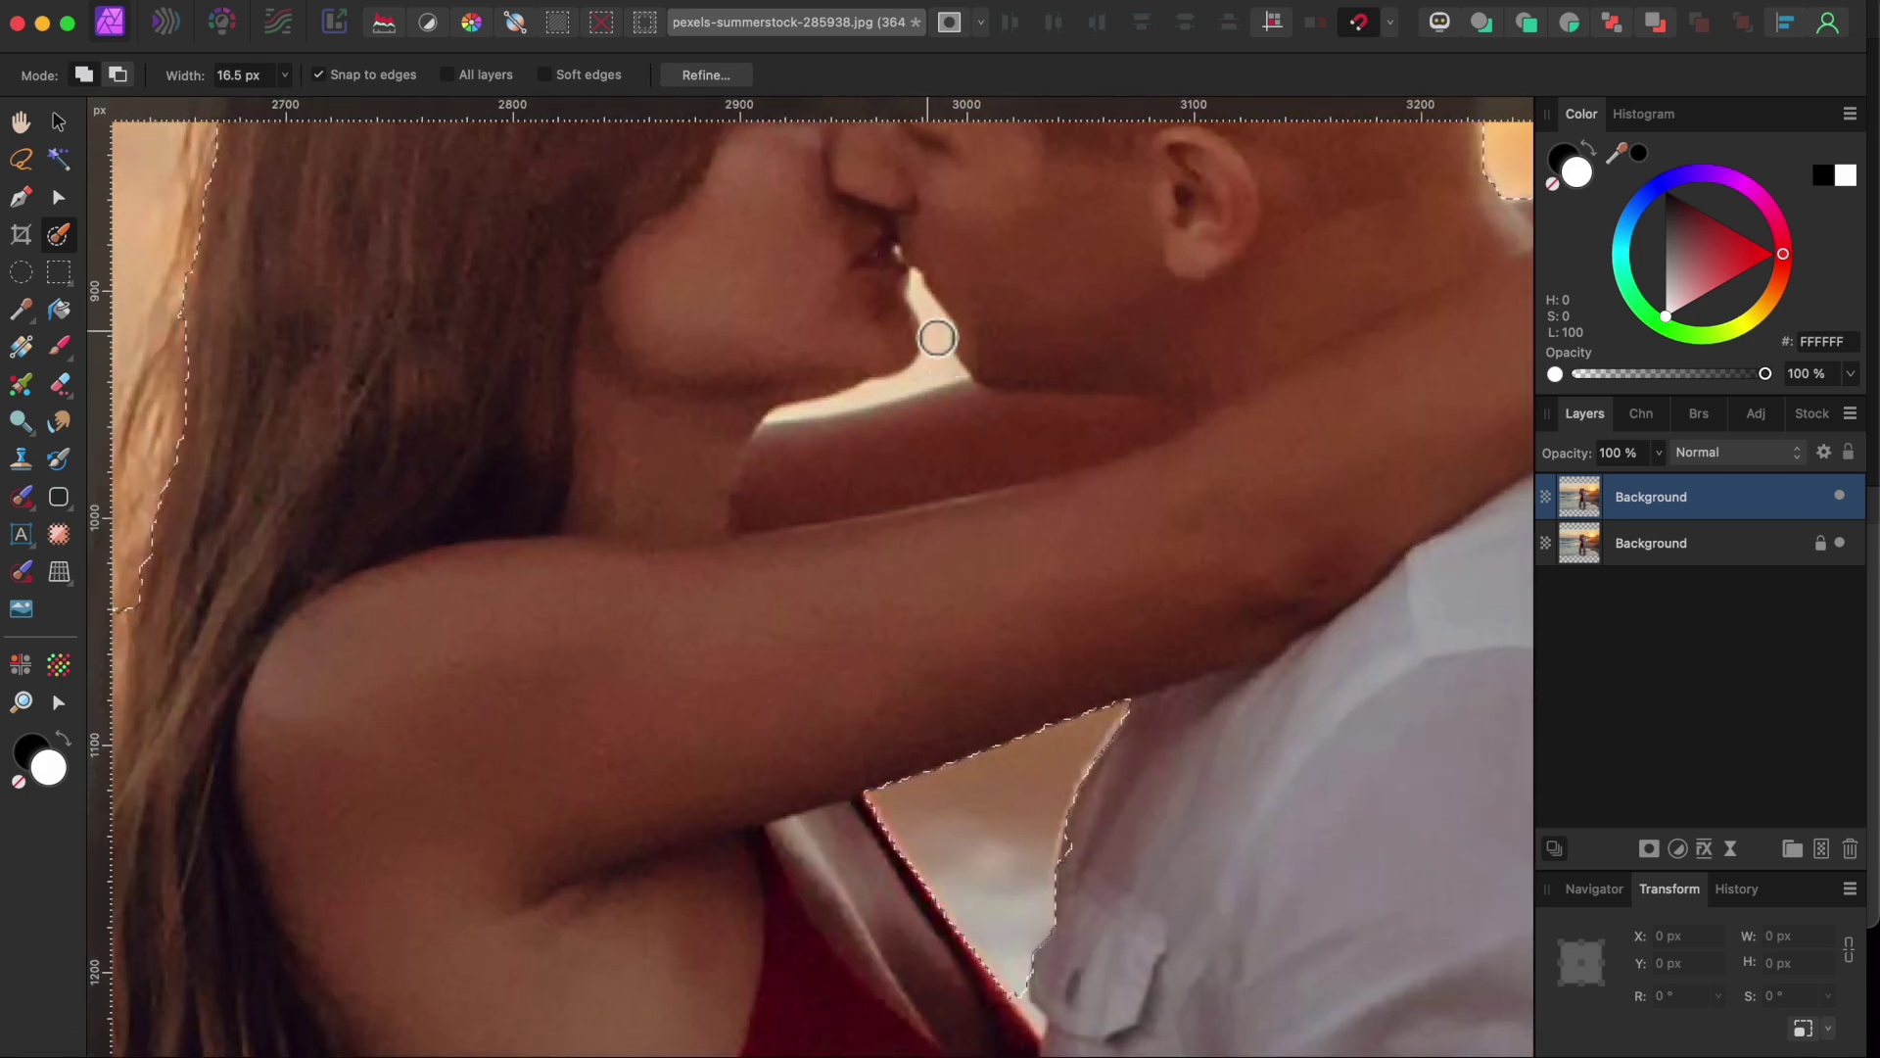
{"action": "key", "text": "bracketleft"}
{"action": "key", "text": "bracketleft"}
{"action": "key", "text": "bracketleft"}
{"action": "mouse_move", "coordinate": [935, 328]}
{"action": "left_mouse_down"}
{"action": "mouse_move", "coordinate": [920, 294]}
{"action": "mouse_move", "coordinate": [938, 362]}
{"action": "mouse_move", "coordinate": [844, 415]}
{"action": "left_mouse_up"}
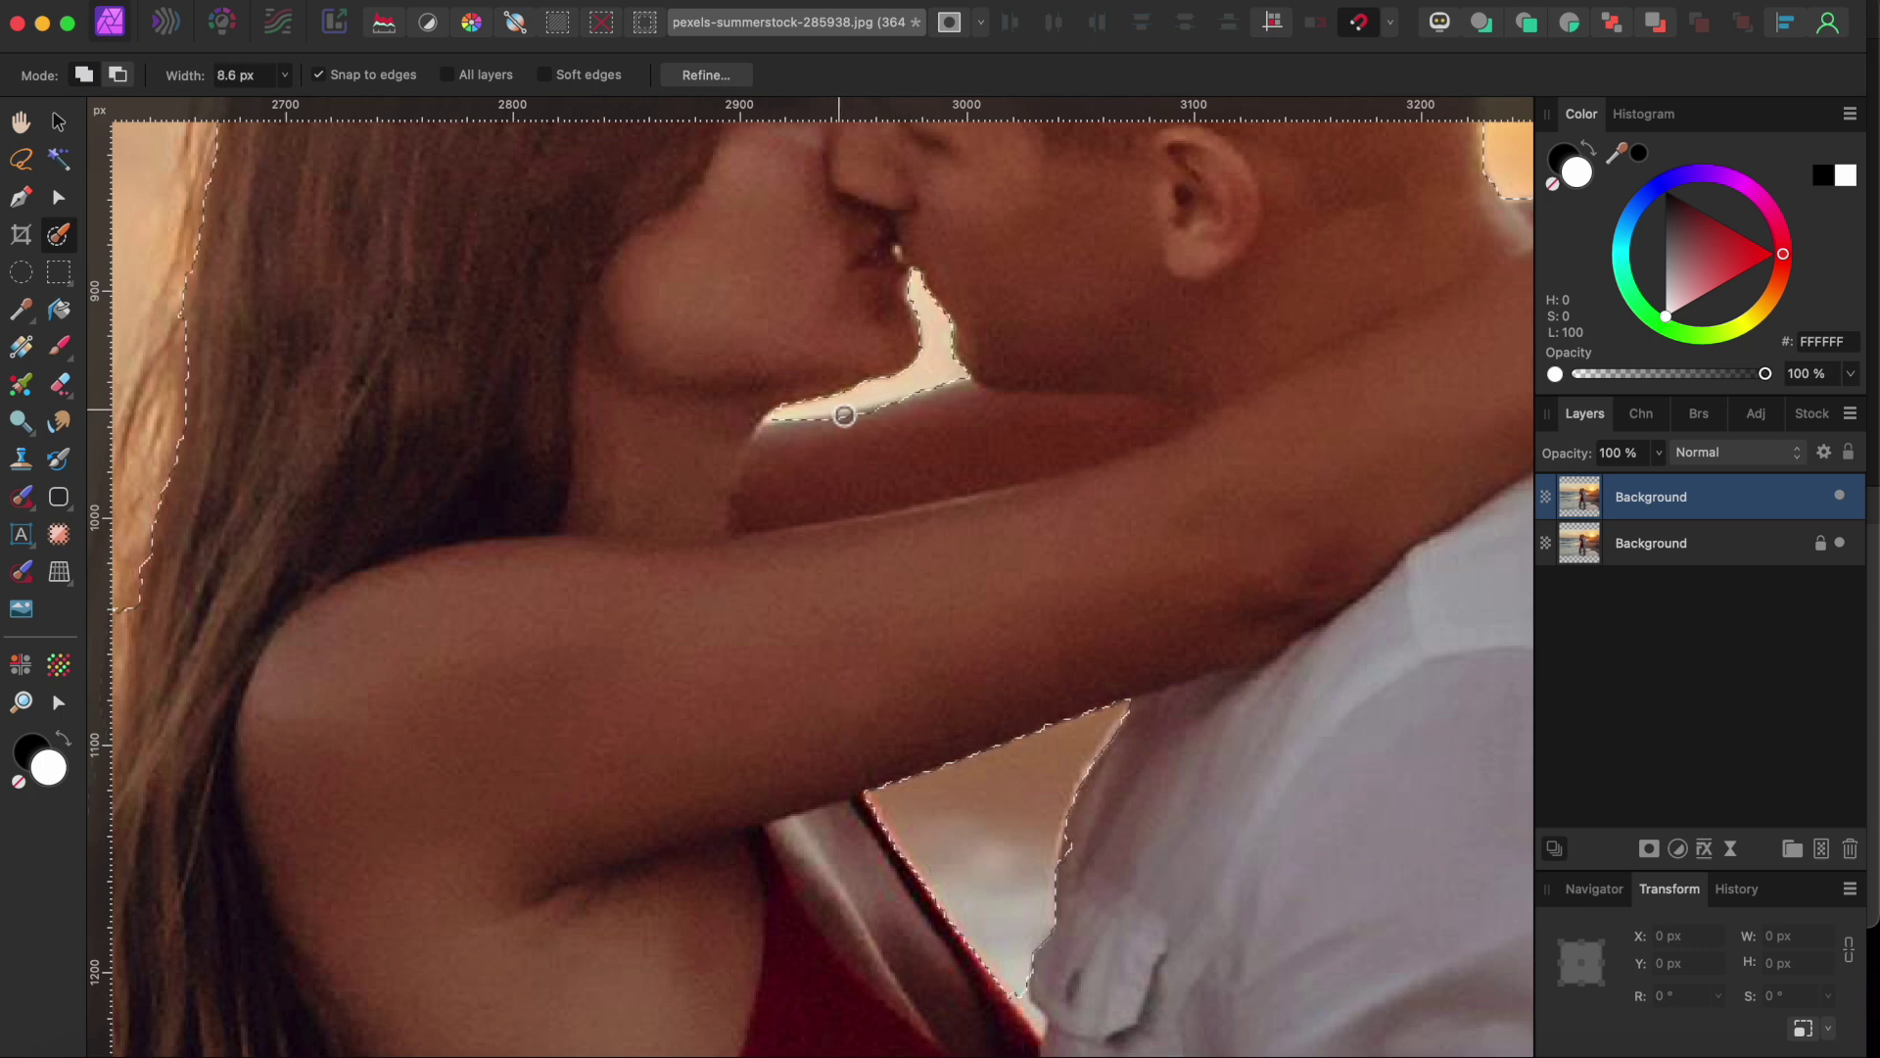
{"action": "scroll", "coordinate": [832, 411], "scroll_direction": "up", "scroll_amount": 5}
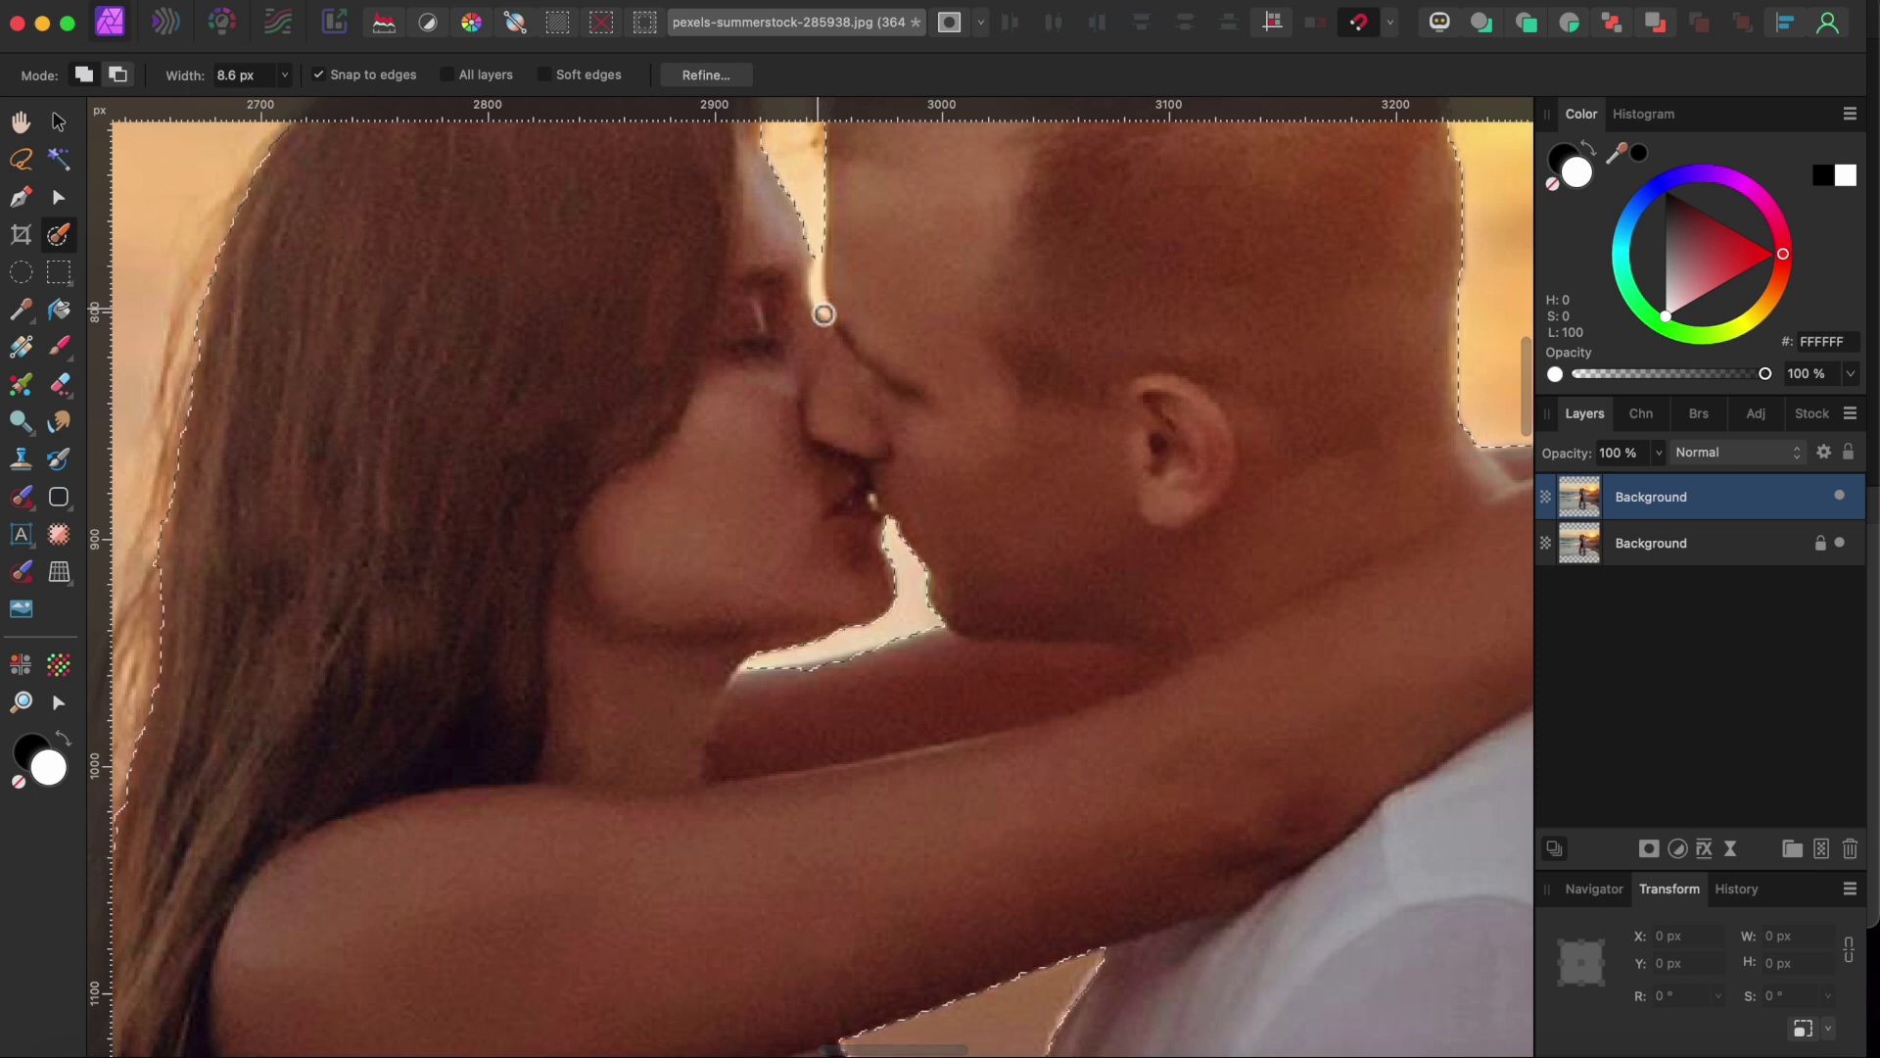
{"action": "scroll", "coordinate": [820, 318], "scroll_direction": "down", "scroll_amount": 2}
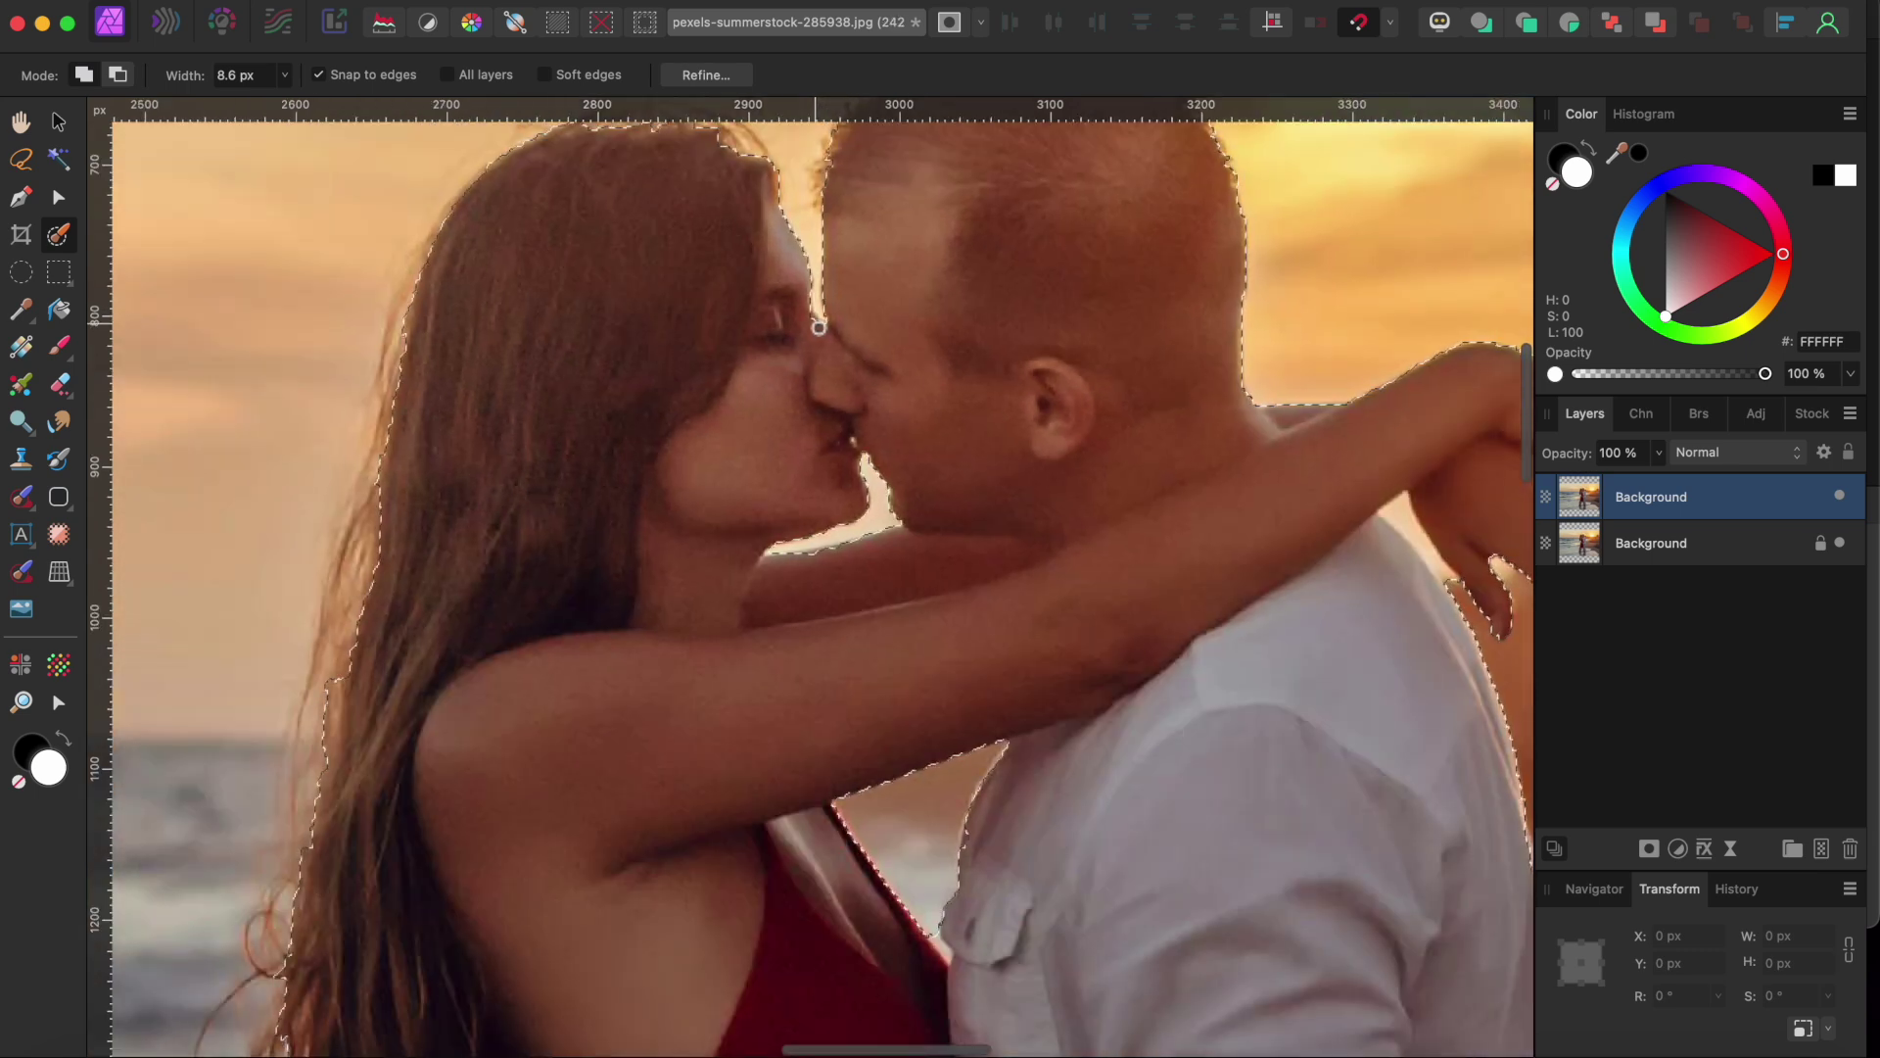
{"action": "scroll", "coordinate": [818, 327], "scroll_direction": "down", "scroll_amount": 2}
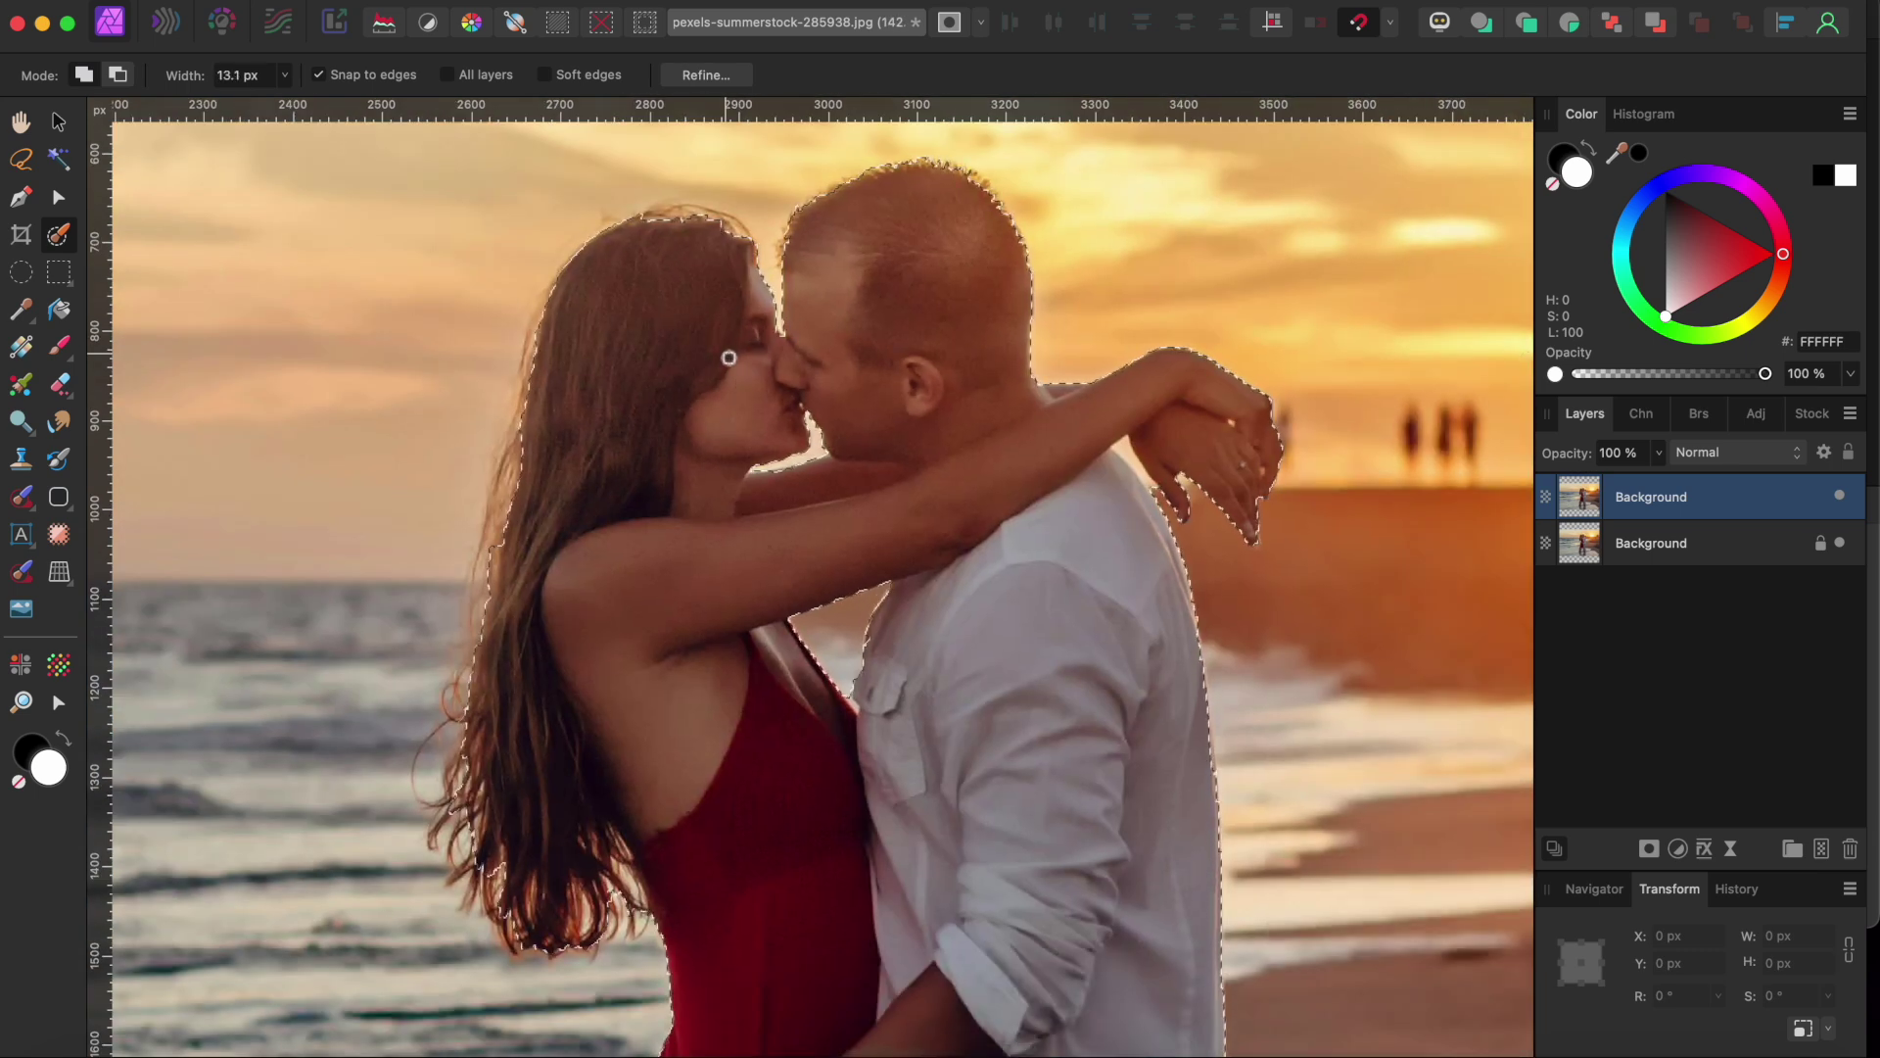
- Add more of the woman's hair to the selection with a larger brush
{"action": "key", "text": "bracketright"}
{"action": "key", "text": "bracketright"}
{"action": "mouse_move", "coordinate": [525, 436]}
{"action": "left_mouse_down"}
{"action": "mouse_move", "coordinate": [540, 342]}
{"action": "mouse_move", "coordinate": [449, 774]}
{"action": "mouse_move", "coordinate": [508, 913]}
{"action": "left_mouse_up"}
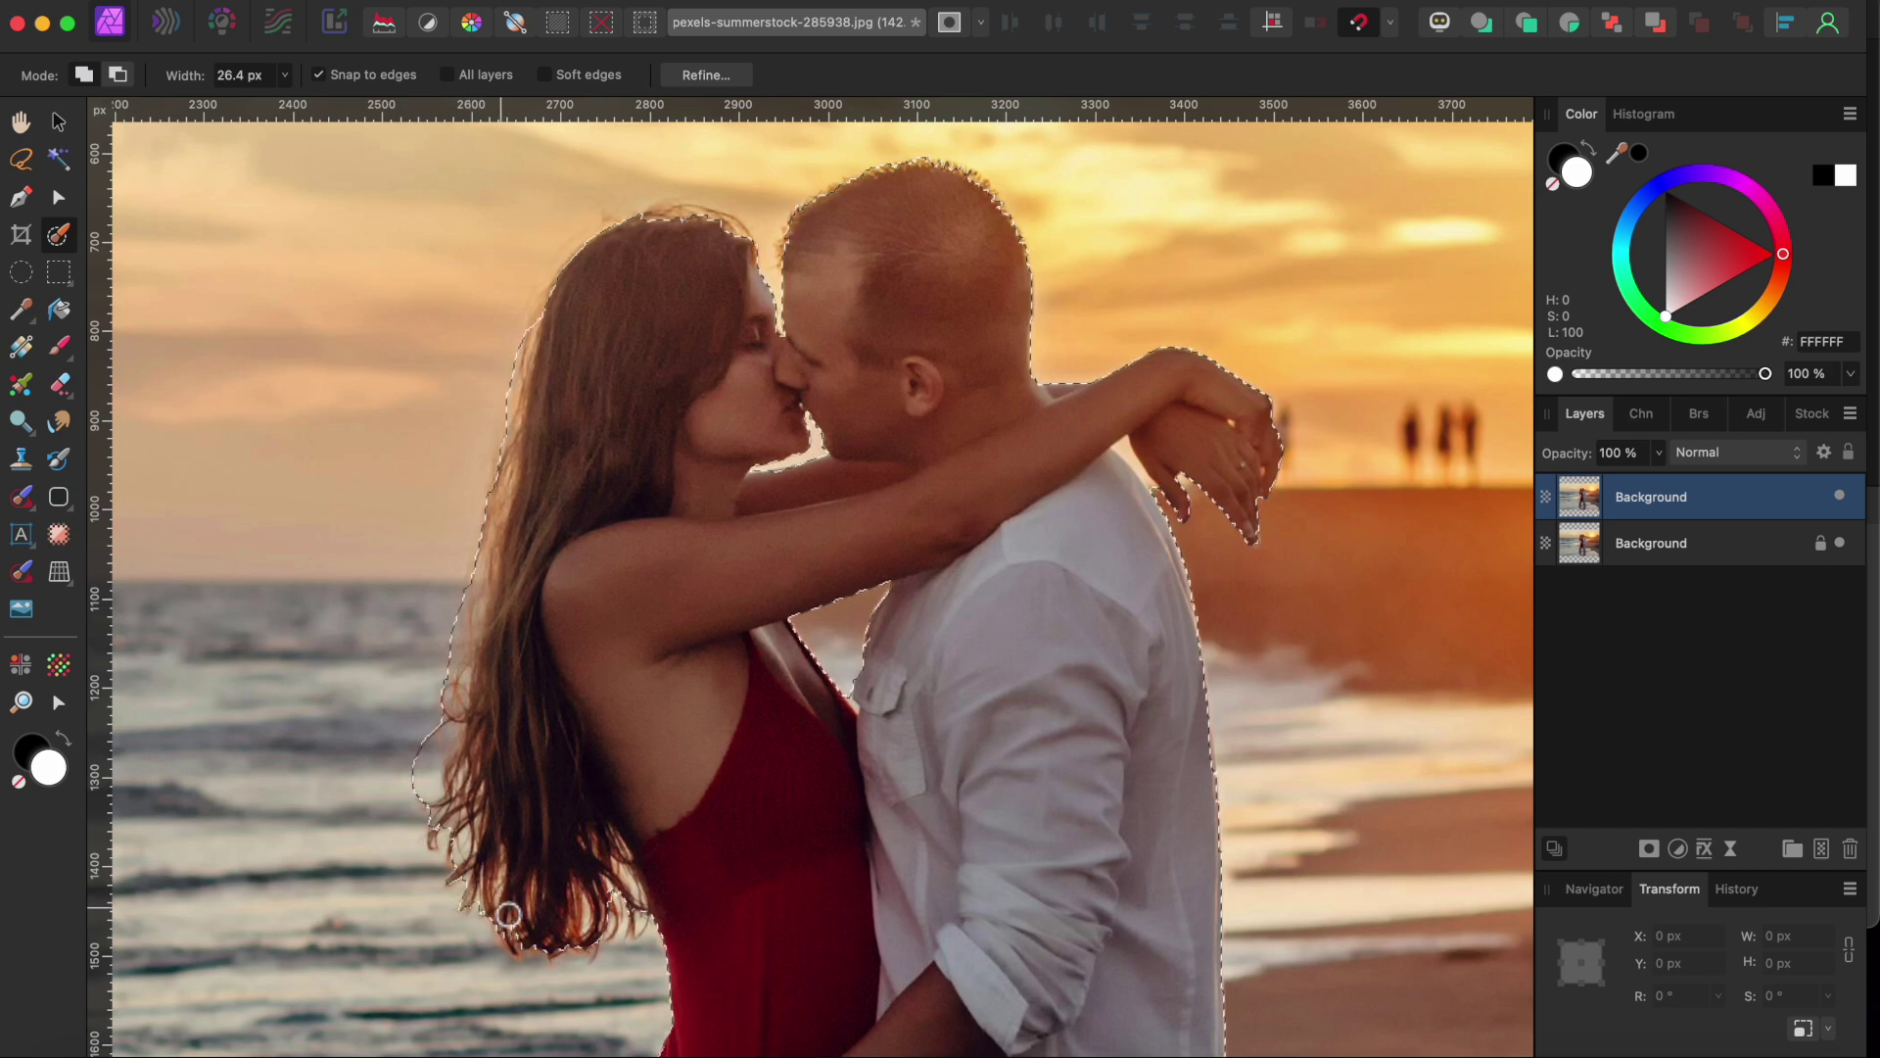
{"action": "scroll", "coordinate": [632, 920], "scroll_direction": "down", "scroll_amount": 3}
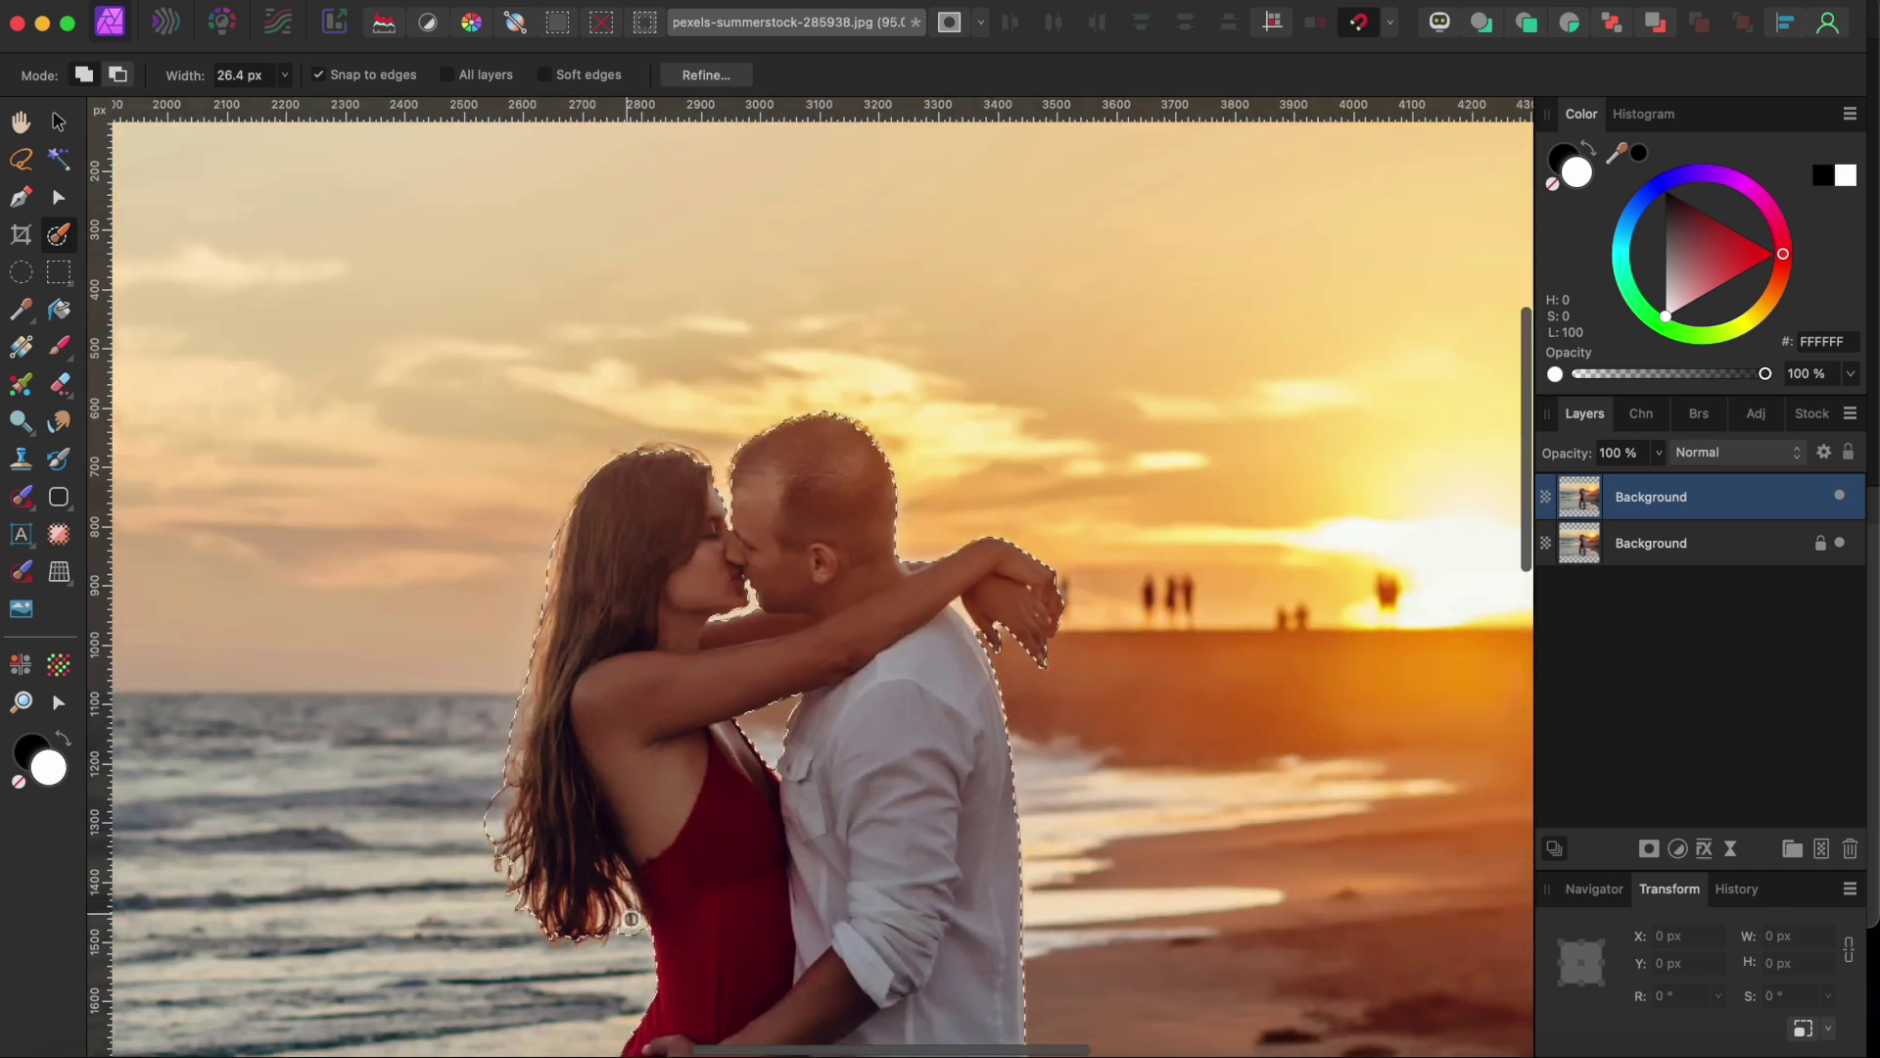
{"action": "scroll", "coordinate": [734, 630], "scroll_direction": "down", "scroll_amount": 2}
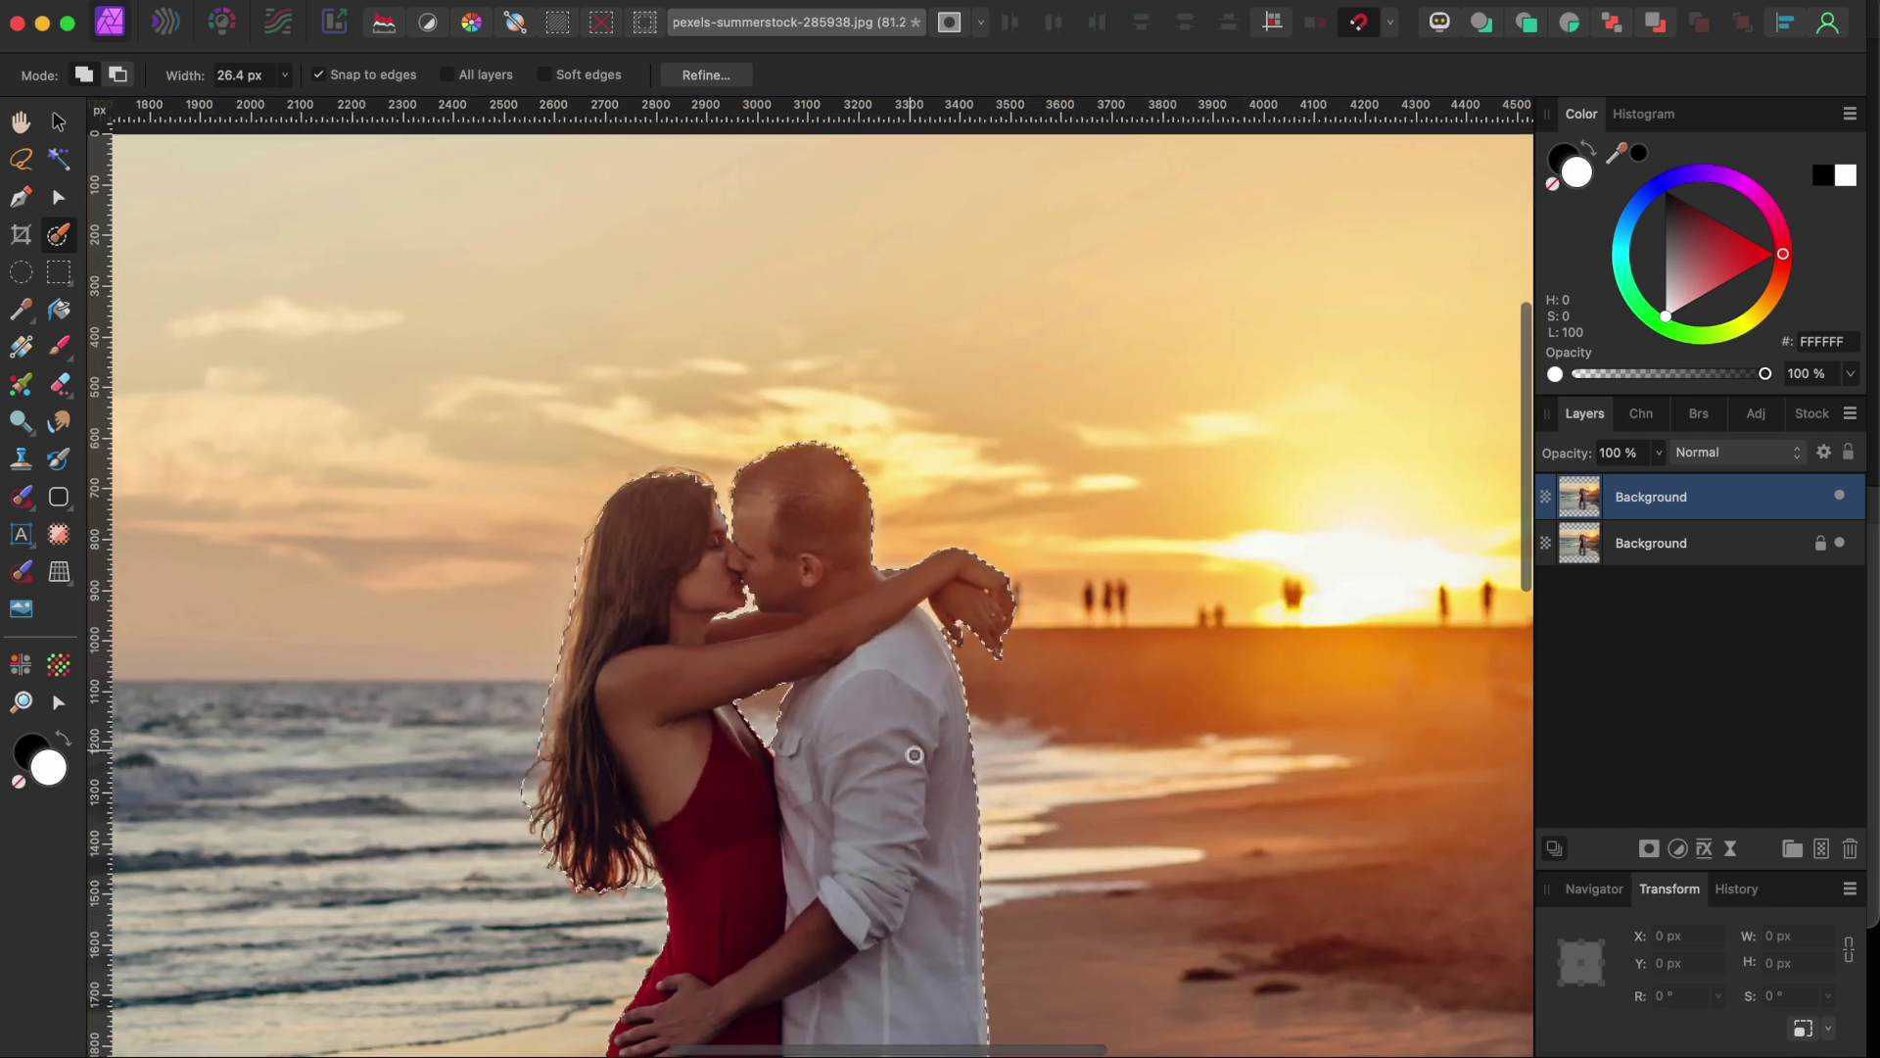
{"action": "scroll", "coordinate": [914, 755], "scroll_direction": "up", "scroll_amount": 5}
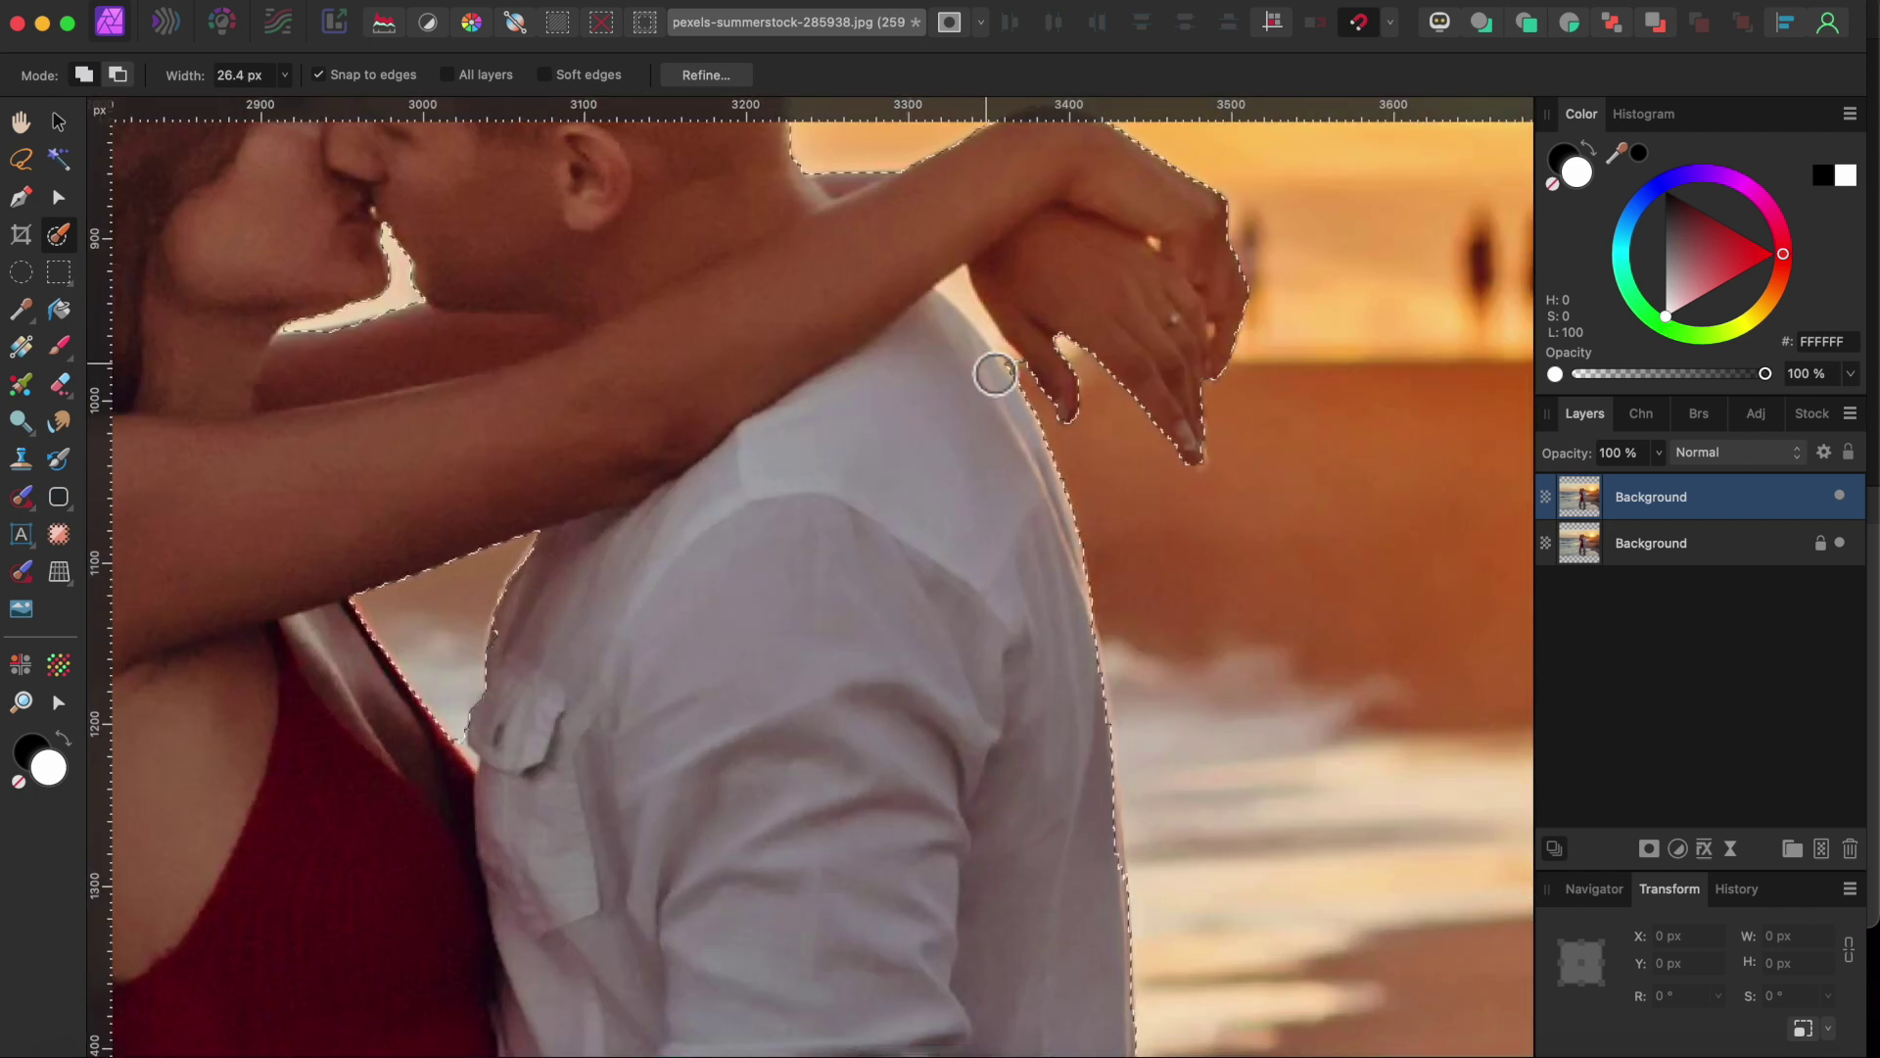
- Tidy the selection edge at the man's shoulder with a smaller brush
{"action": "key", "text": "bracketleft"}
{"action": "key", "text": "bracketleft"}
{"action": "key", "text": "bracketleft"}
{"action": "key", "text": "bracketleft"}
{"action": "left_click_drag", "start_coordinate": [981, 329], "coordinate": [976, 315]}
{"action": "scroll", "coordinate": [976, 314], "scroll_direction": "down", "scroll_amount": 3}
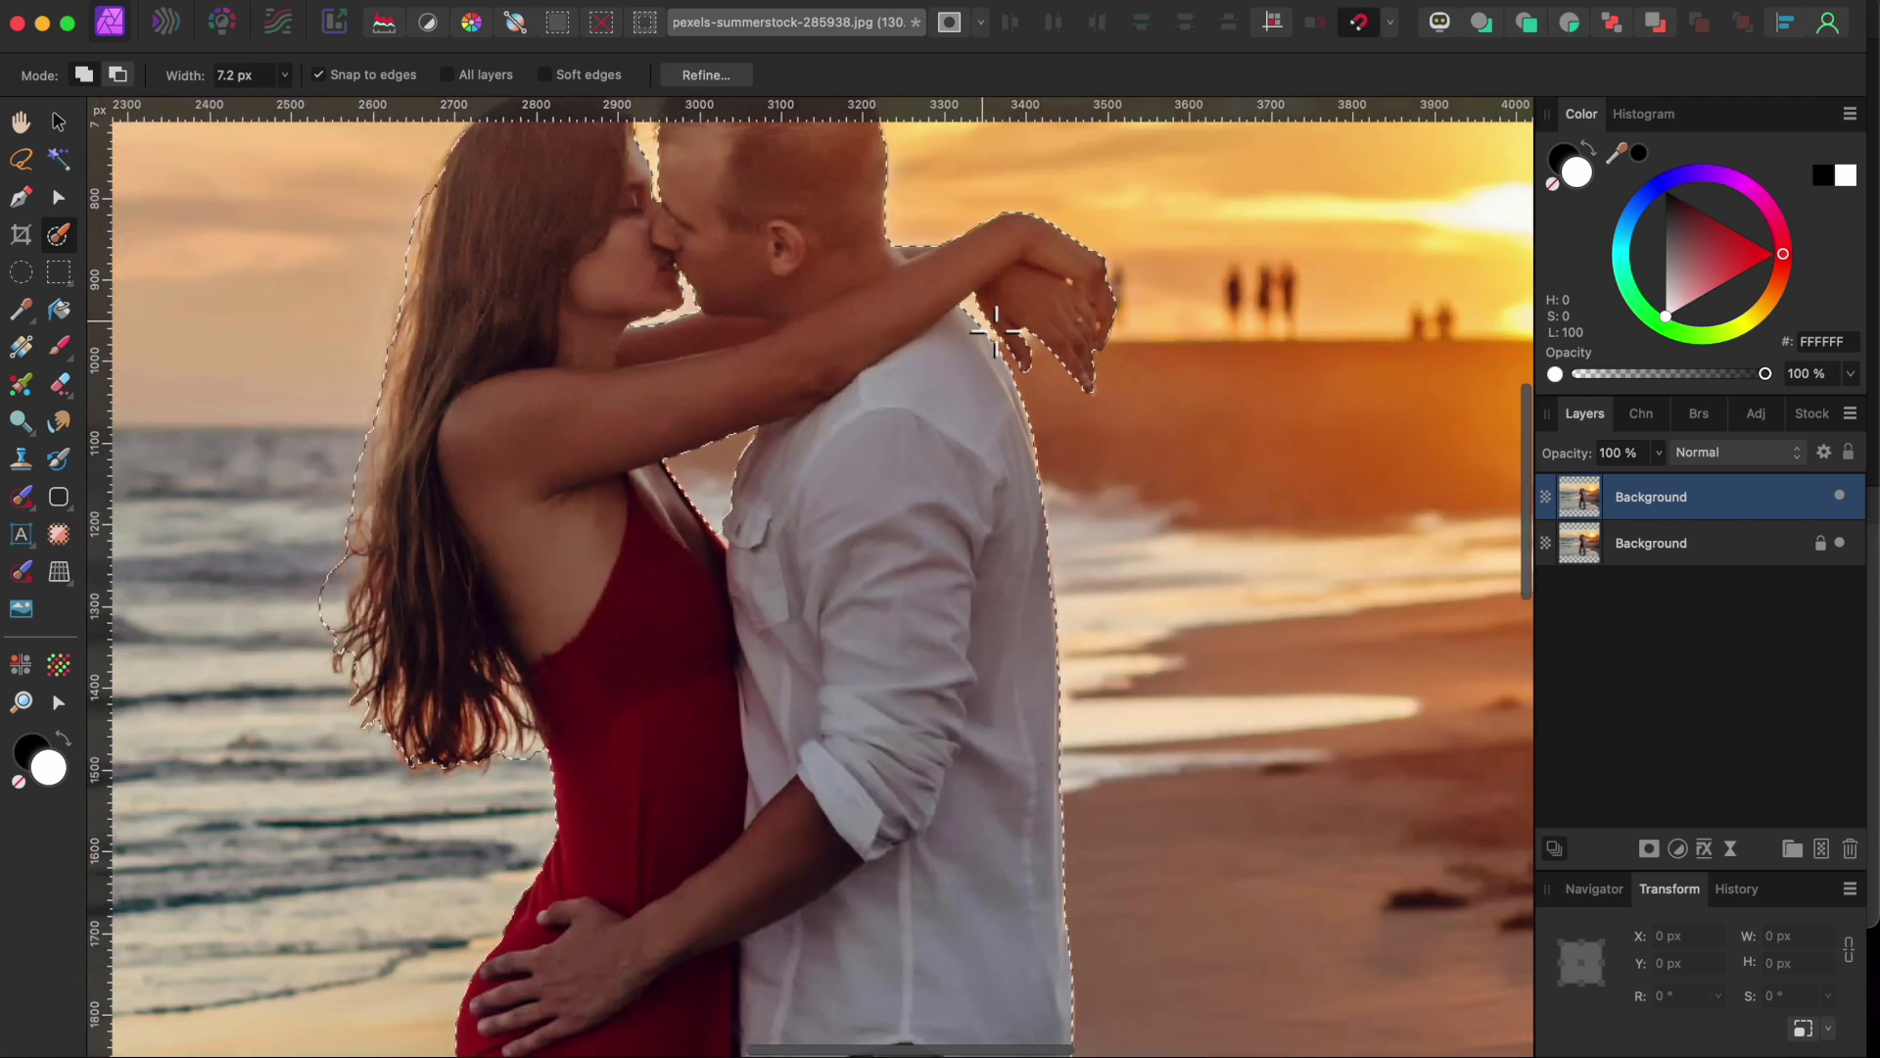
{"action": "scroll", "coordinate": [989, 330], "scroll_direction": "down", "scroll_amount": 2}
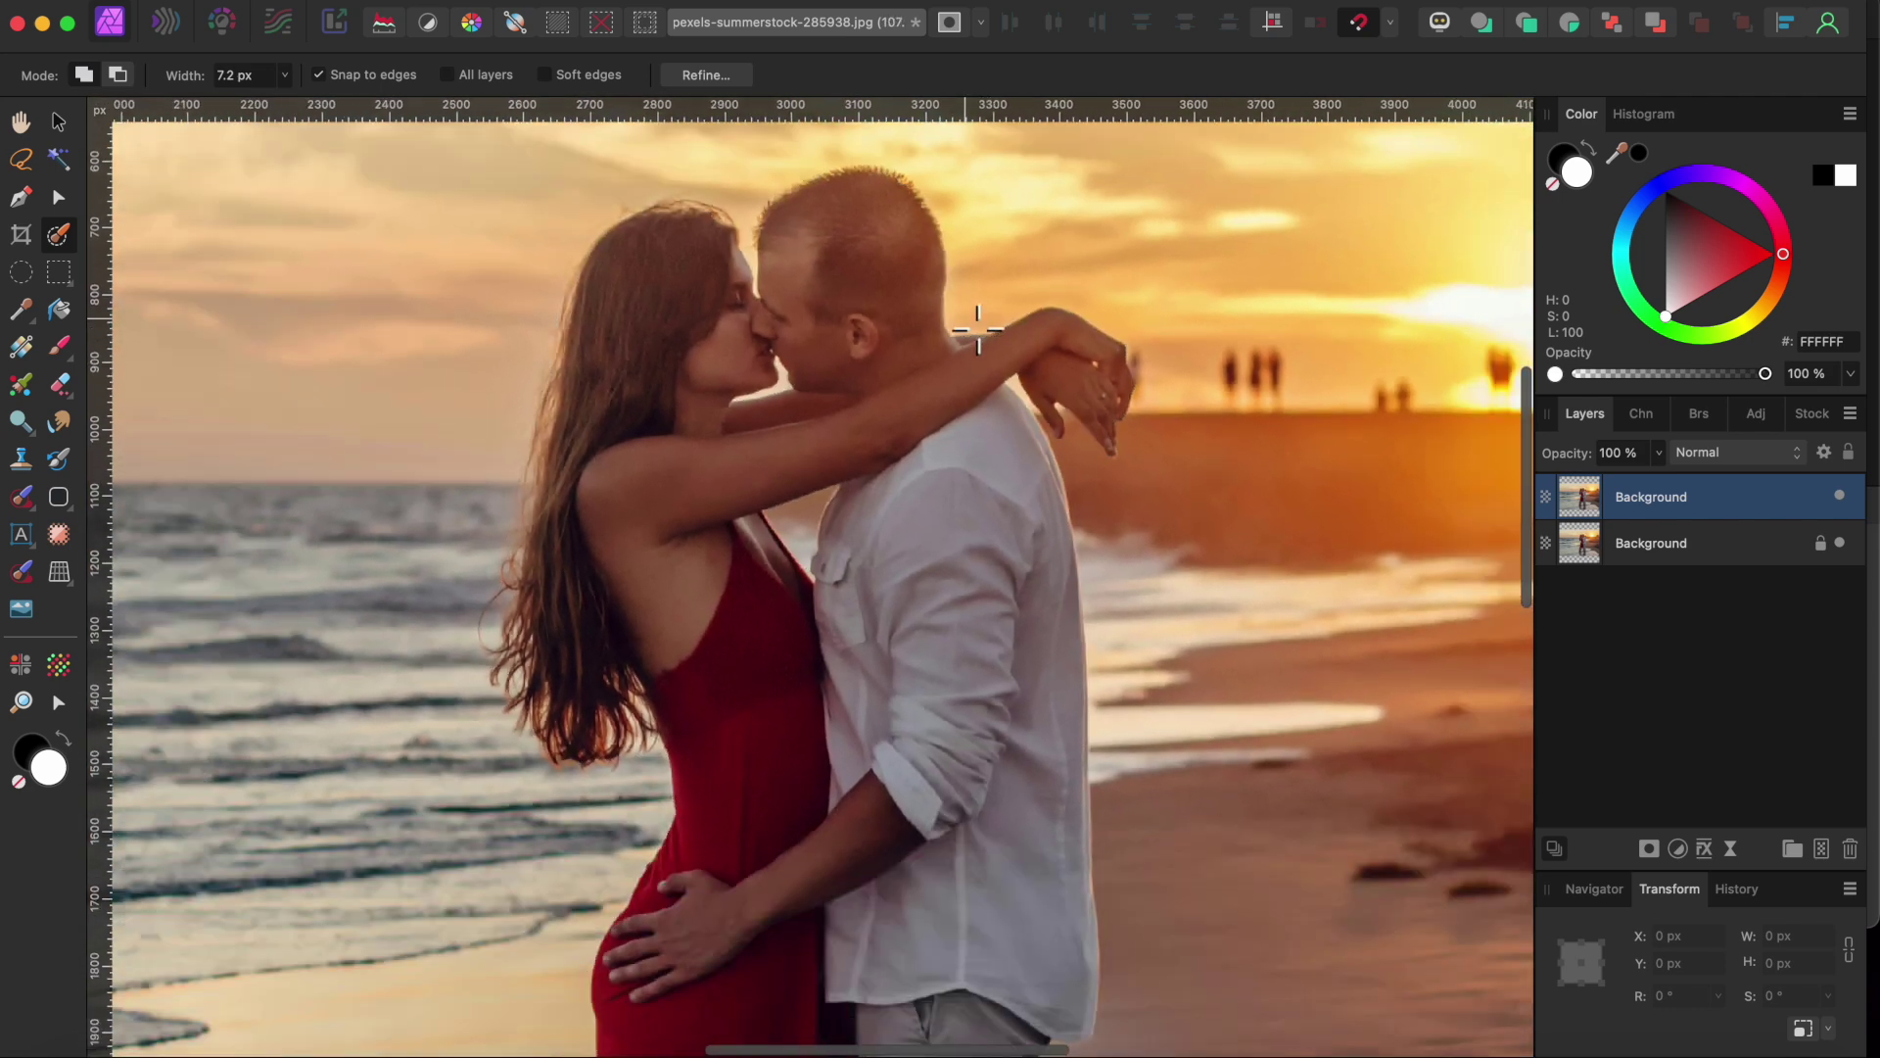
{"action": "scroll", "coordinate": [977, 329], "scroll_direction": "down", "scroll_amount": 1}
{"action": "left_click", "coordinate": [706, 74]}
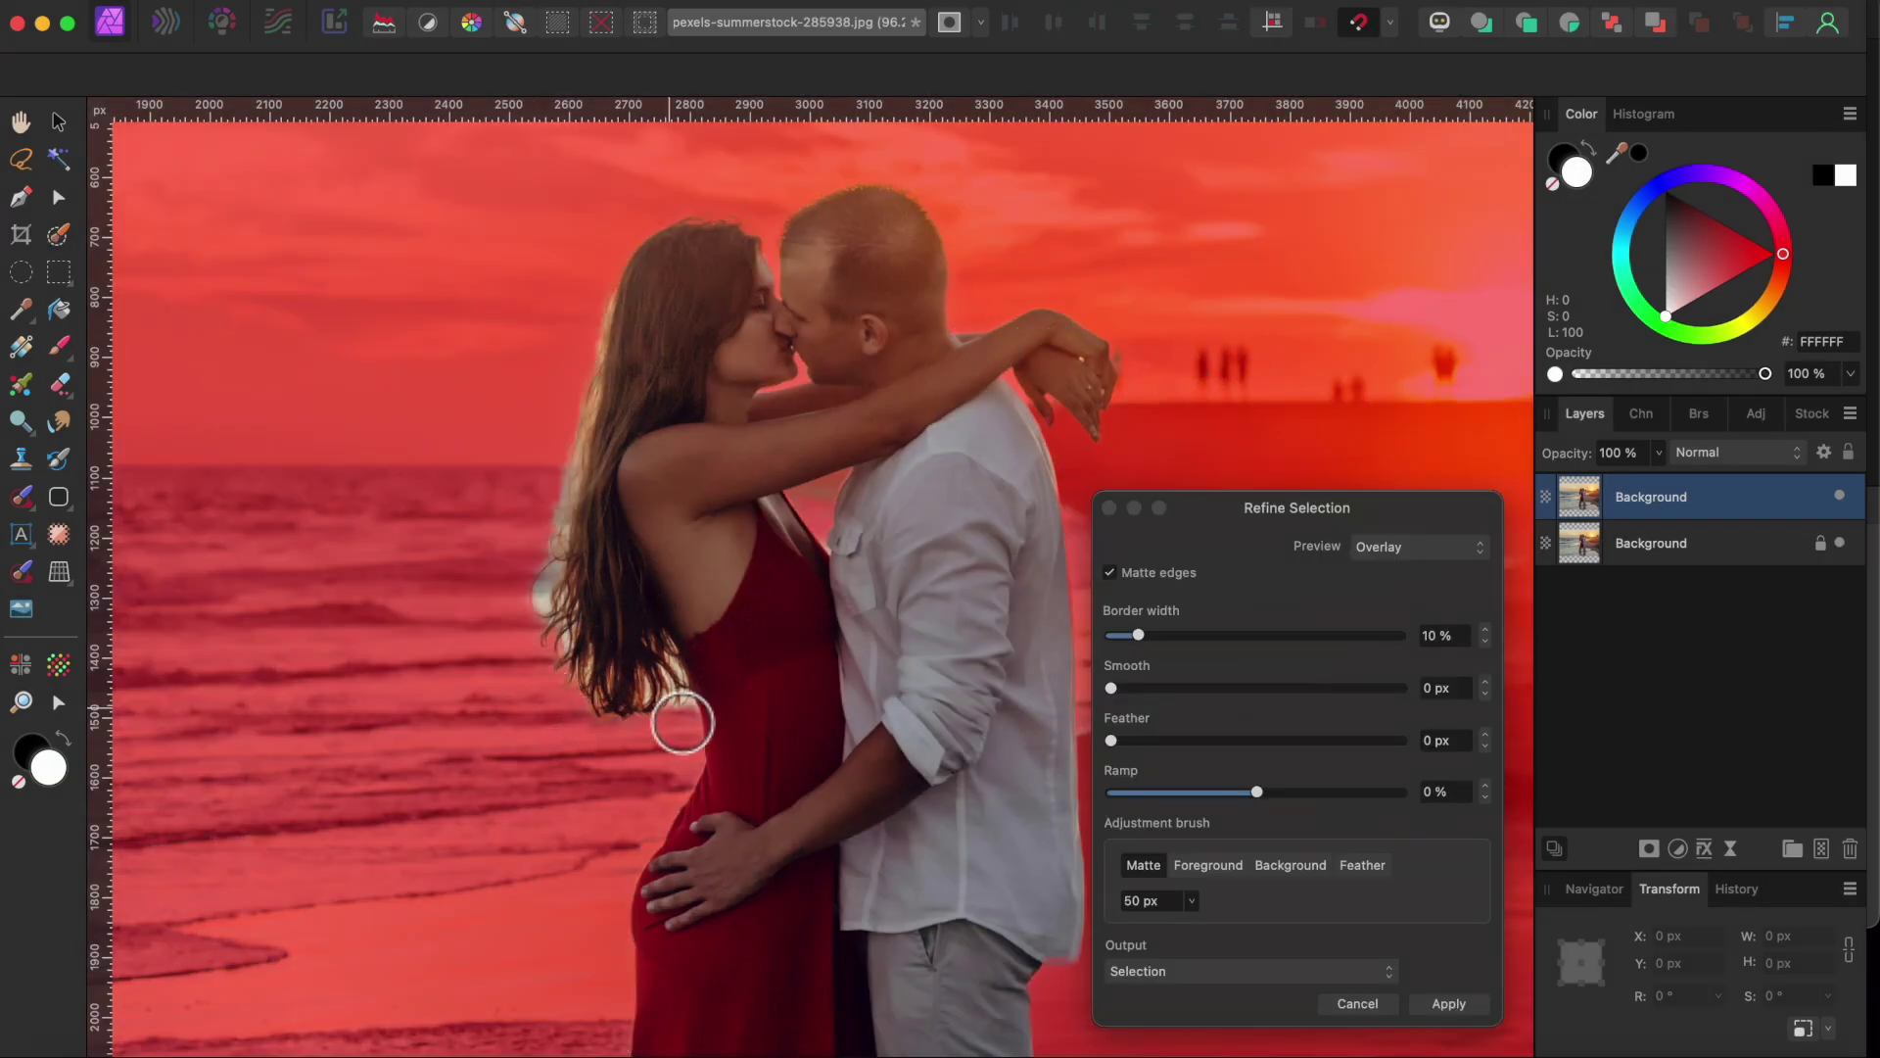
- Paint the Matte refine brush along the woman's hair, including its left edge
{"action": "mouse_move", "coordinate": [683, 723]}
{"action": "left_mouse_down"}
{"action": "mouse_move", "coordinate": [668, 677]}
{"action": "mouse_move", "coordinate": [652, 712]}
{"action": "mouse_move", "coordinate": [593, 710]}
{"action": "mouse_move", "coordinate": [572, 649]}
{"action": "mouse_move", "coordinate": [557, 578]}
{"action": "mouse_move", "coordinate": [591, 447]}
{"action": "mouse_move", "coordinate": [562, 327]}
{"action": "mouse_move", "coordinate": [607, 392]}
{"action": "mouse_move", "coordinate": [611, 322]}
{"action": "left_mouse_up"}
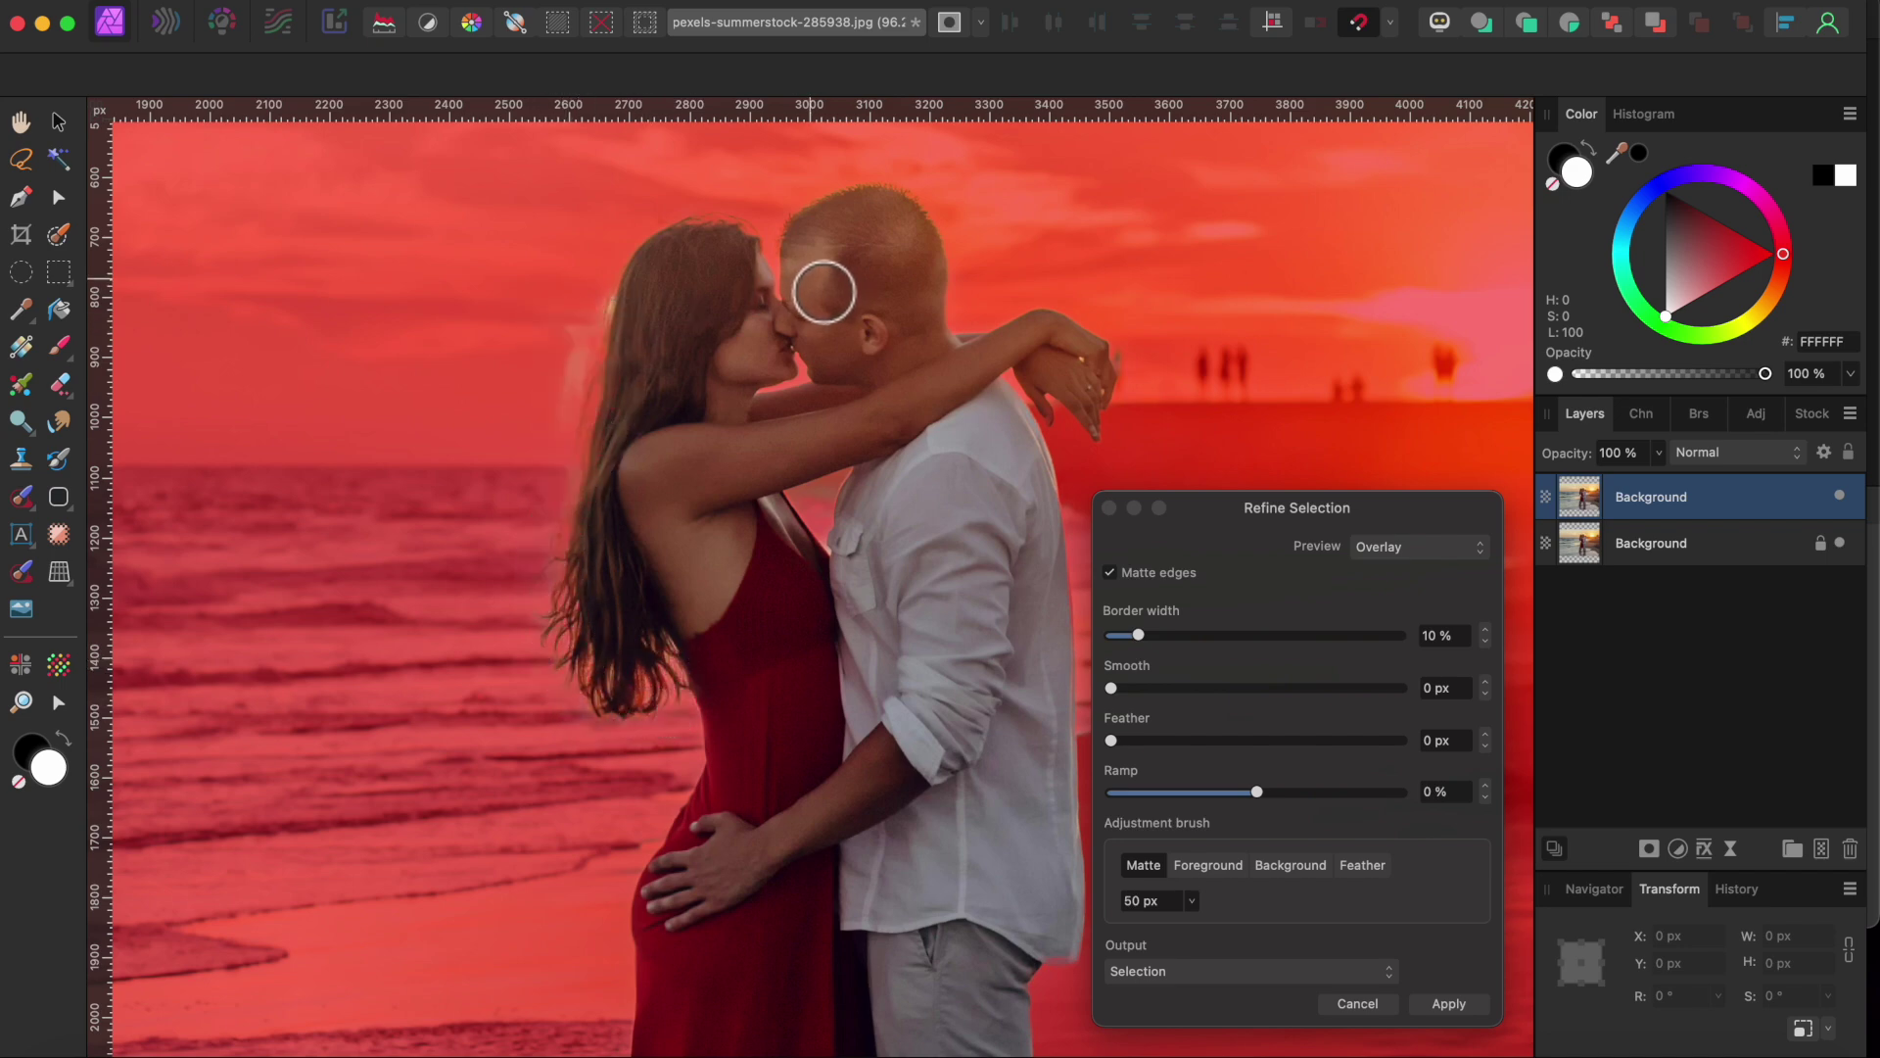
{"action": "mouse_move", "coordinate": [570, 464]}
{"action": "left_mouse_down"}
{"action": "mouse_move", "coordinate": [596, 330]}
{"action": "mouse_move", "coordinate": [545, 319]}
{"action": "mouse_move", "coordinate": [548, 237]}
{"action": "left_mouse_up"}
{"action": "scroll", "coordinate": [500, 533], "scroll_direction": "down", "scroll_amount": 3}
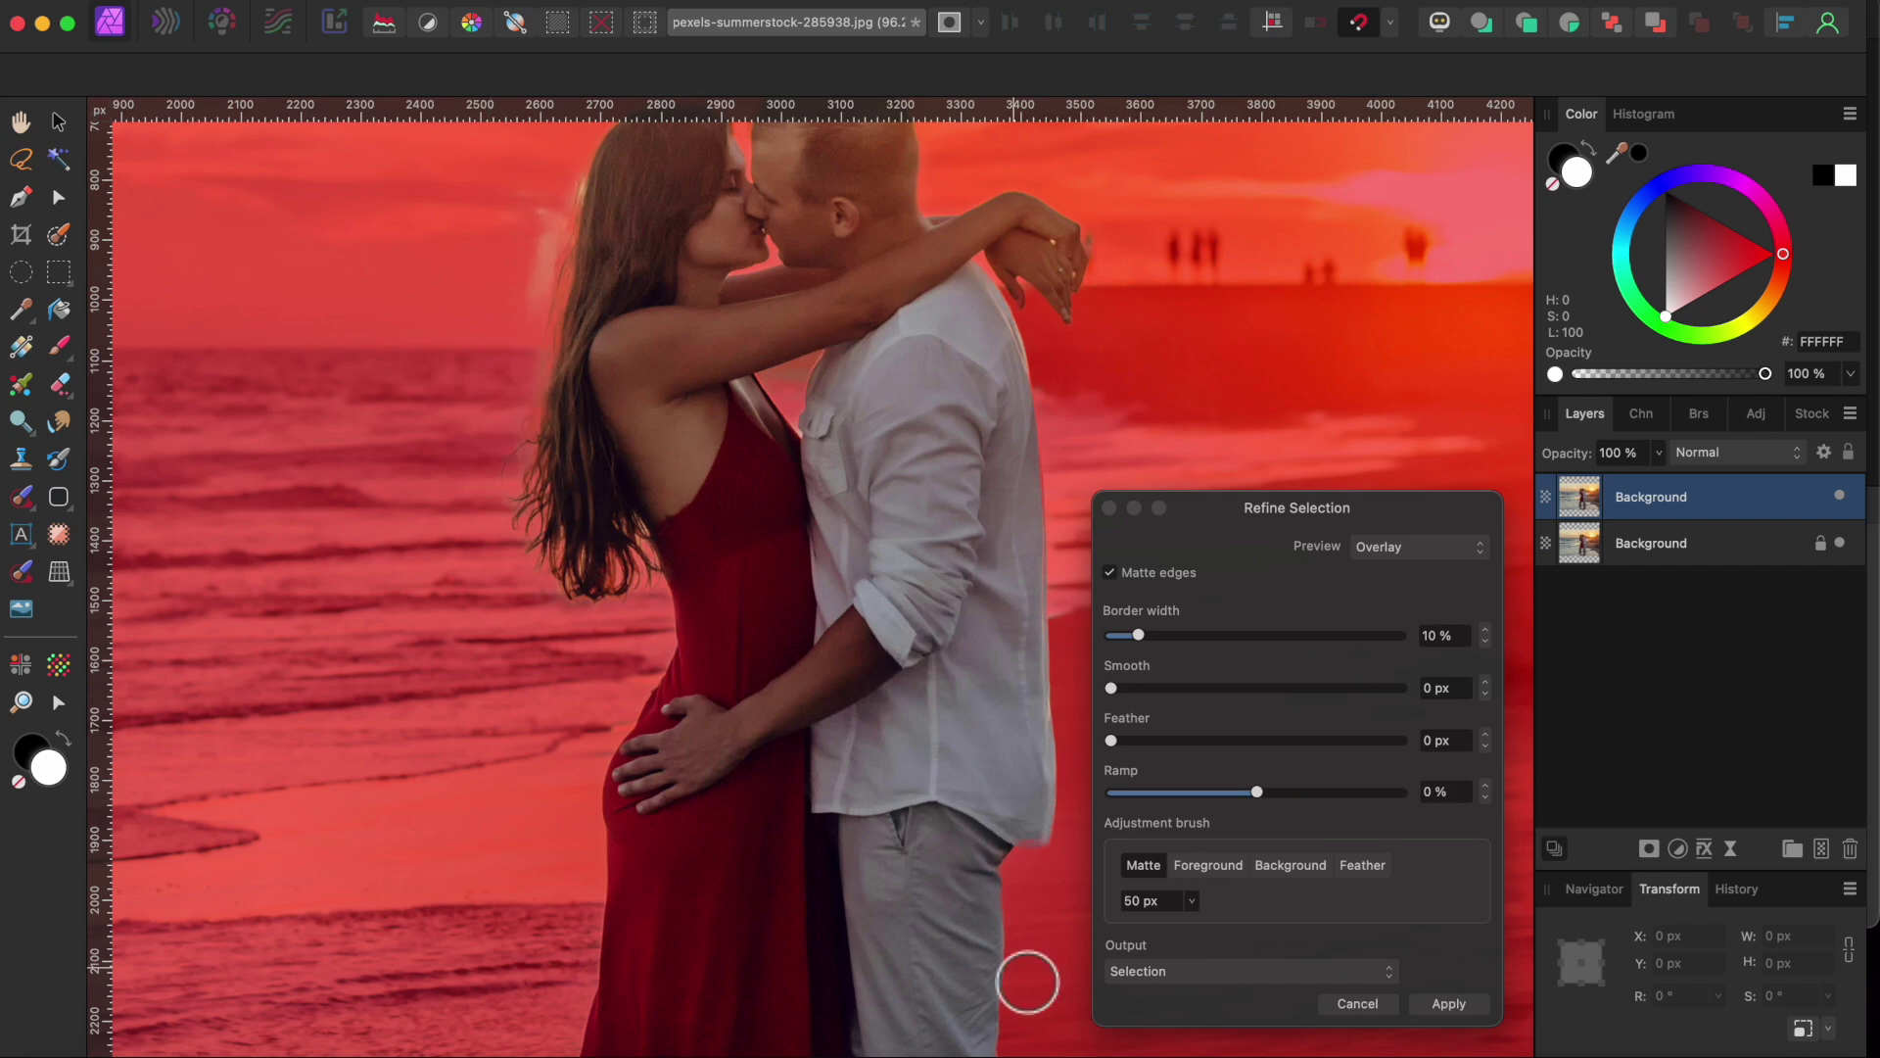
- Mark stray background along the woman's hair edge with the Background refine brush
{"action": "left_click", "coordinate": [1291, 867]}
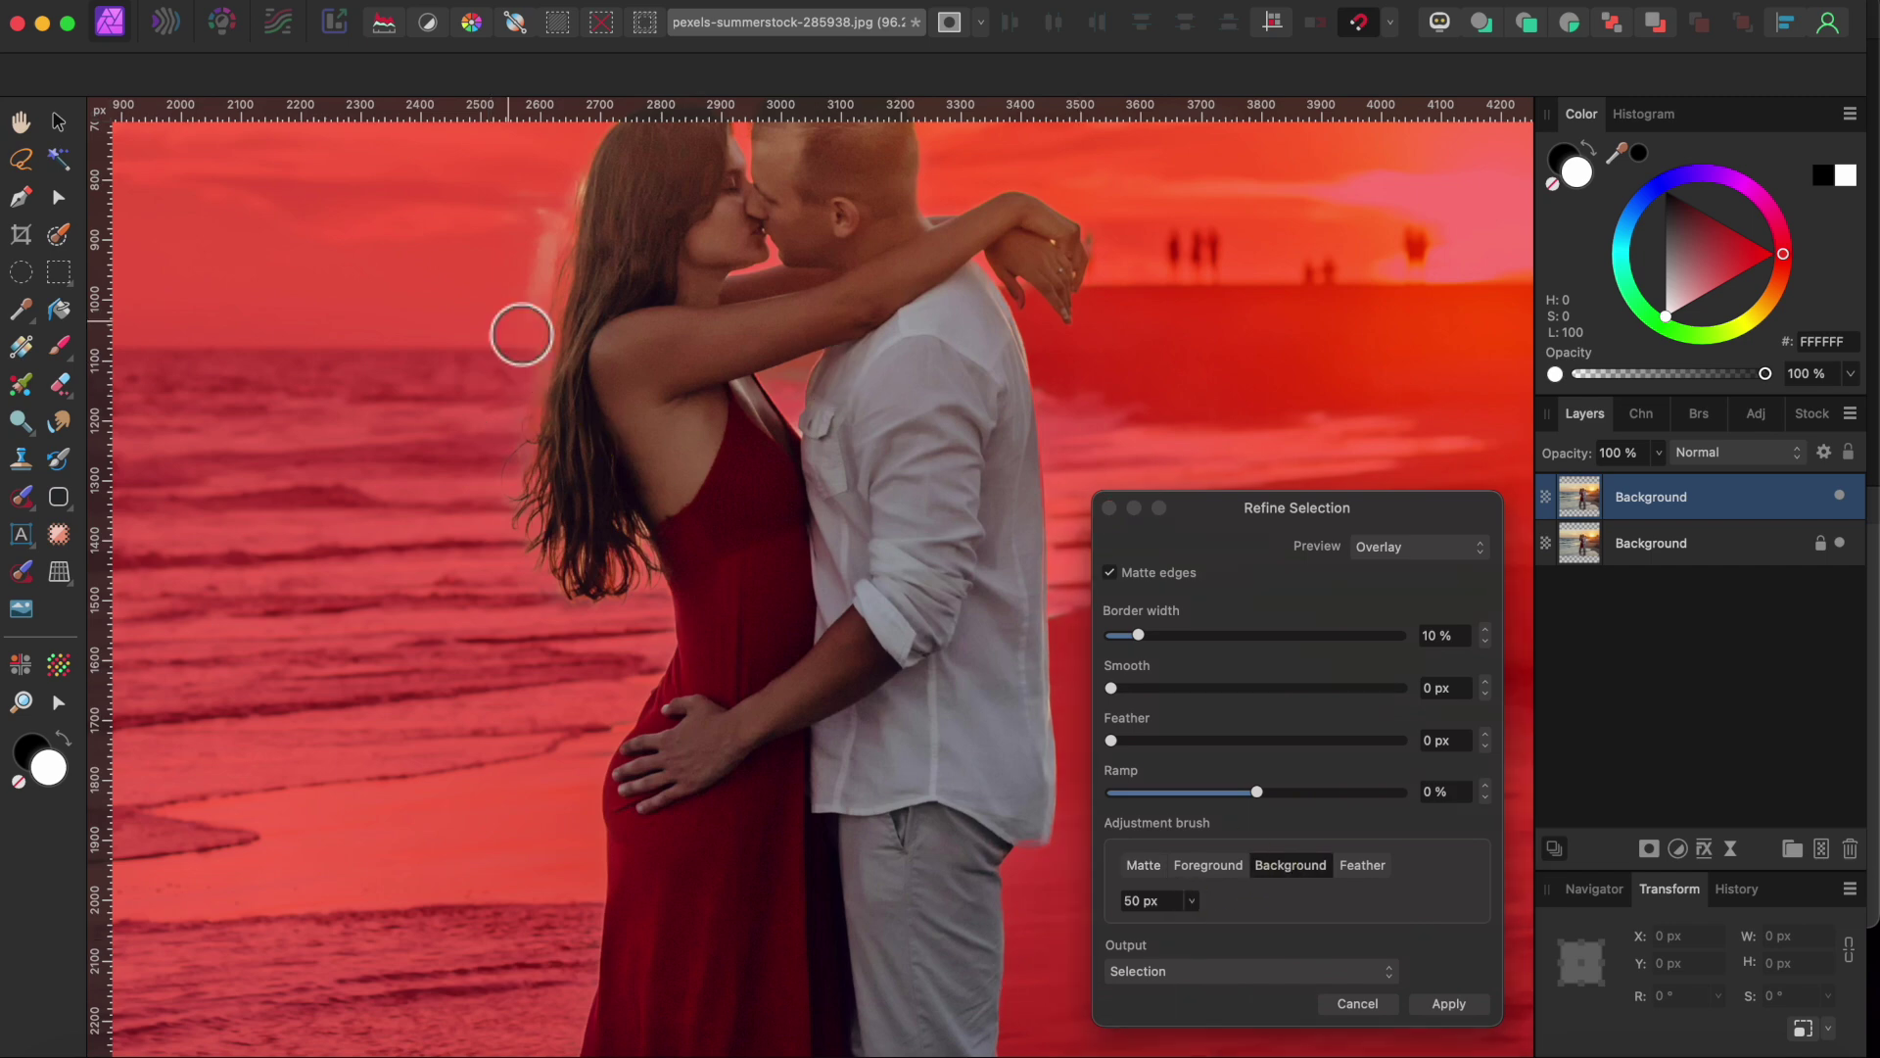
{"action": "mouse_move", "coordinate": [538, 252]}
{"action": "left_mouse_down"}
{"action": "mouse_move", "coordinate": [537, 297]}
{"action": "mouse_move", "coordinate": [560, 205]}
{"action": "mouse_move", "coordinate": [531, 360]}
{"action": "mouse_move", "coordinate": [558, 200]}
{"action": "left_mouse_up"}
{"action": "scroll", "coordinate": [416, 335], "scroll_direction": "down", "scroll_amount": 10}
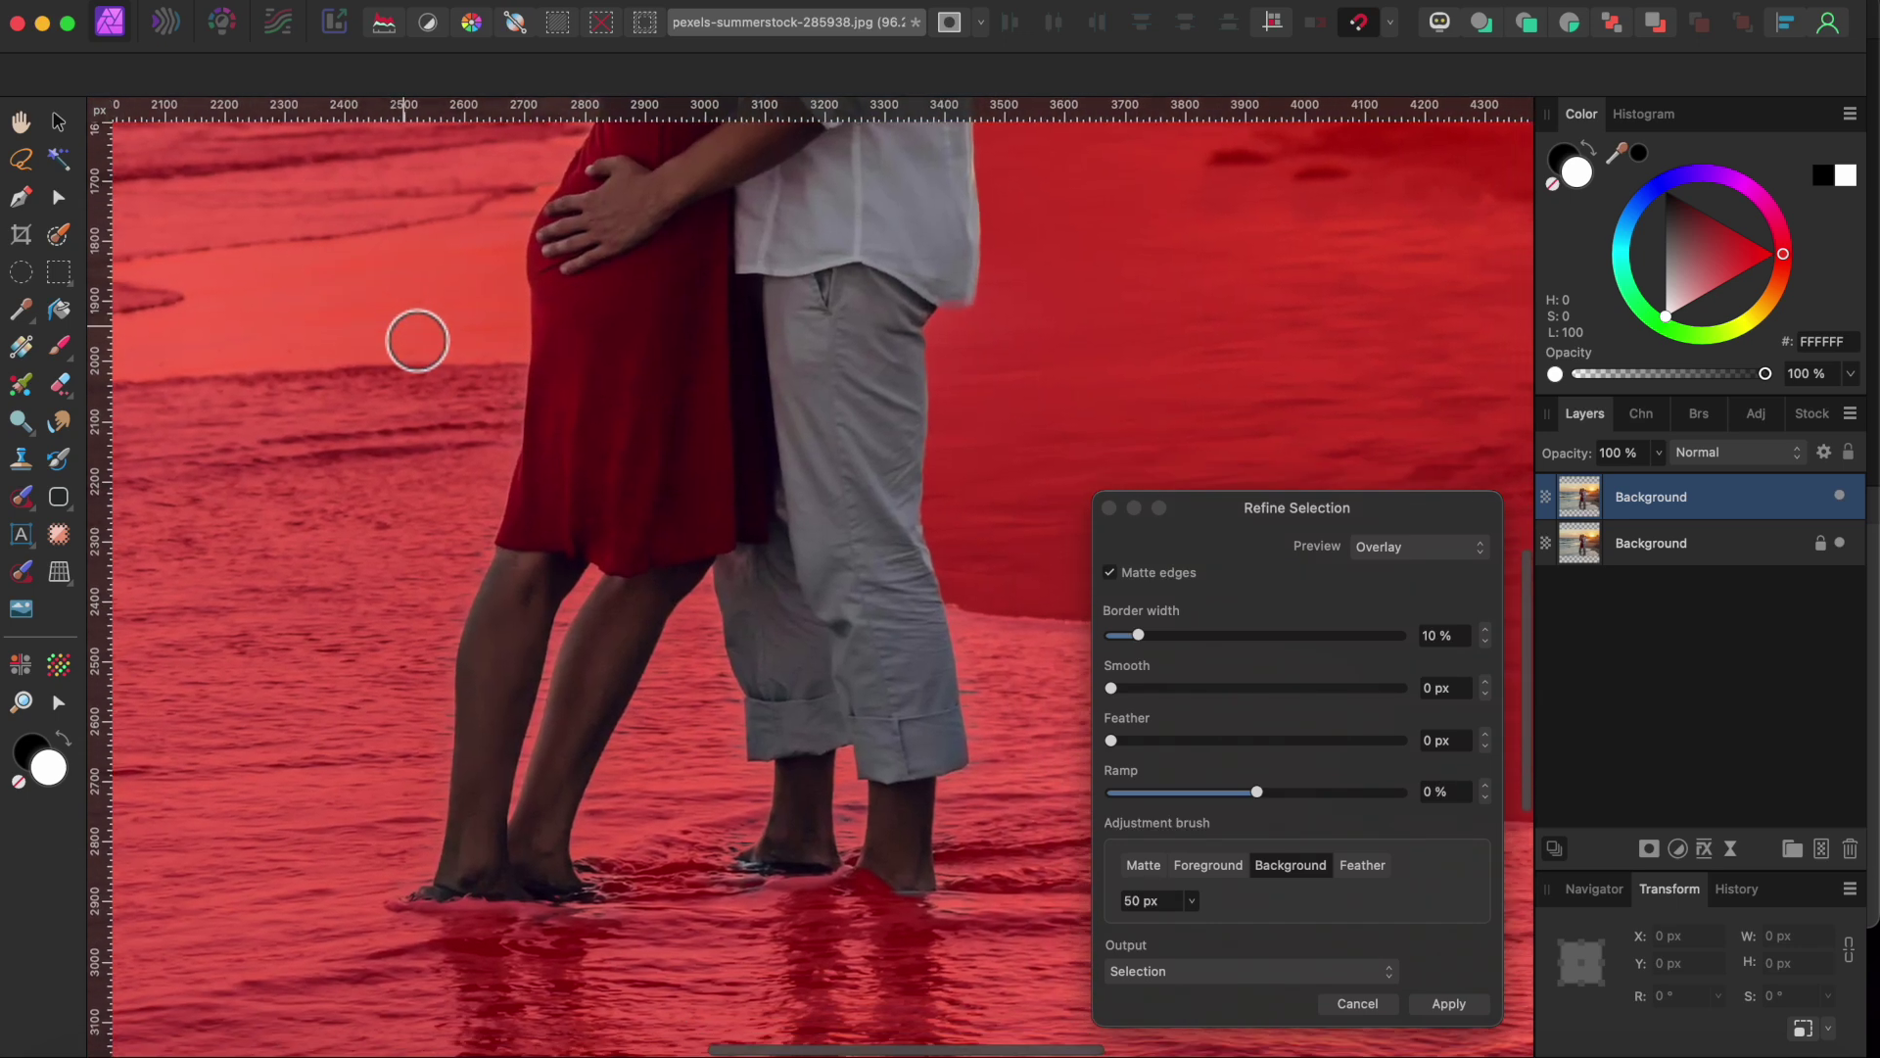
{"action": "scroll", "coordinate": [416, 336], "scroll_direction": "down", "scroll_amount": 5}
{"action": "scroll", "coordinate": [411, 331], "scroll_direction": "up", "scroll_amount": 3}
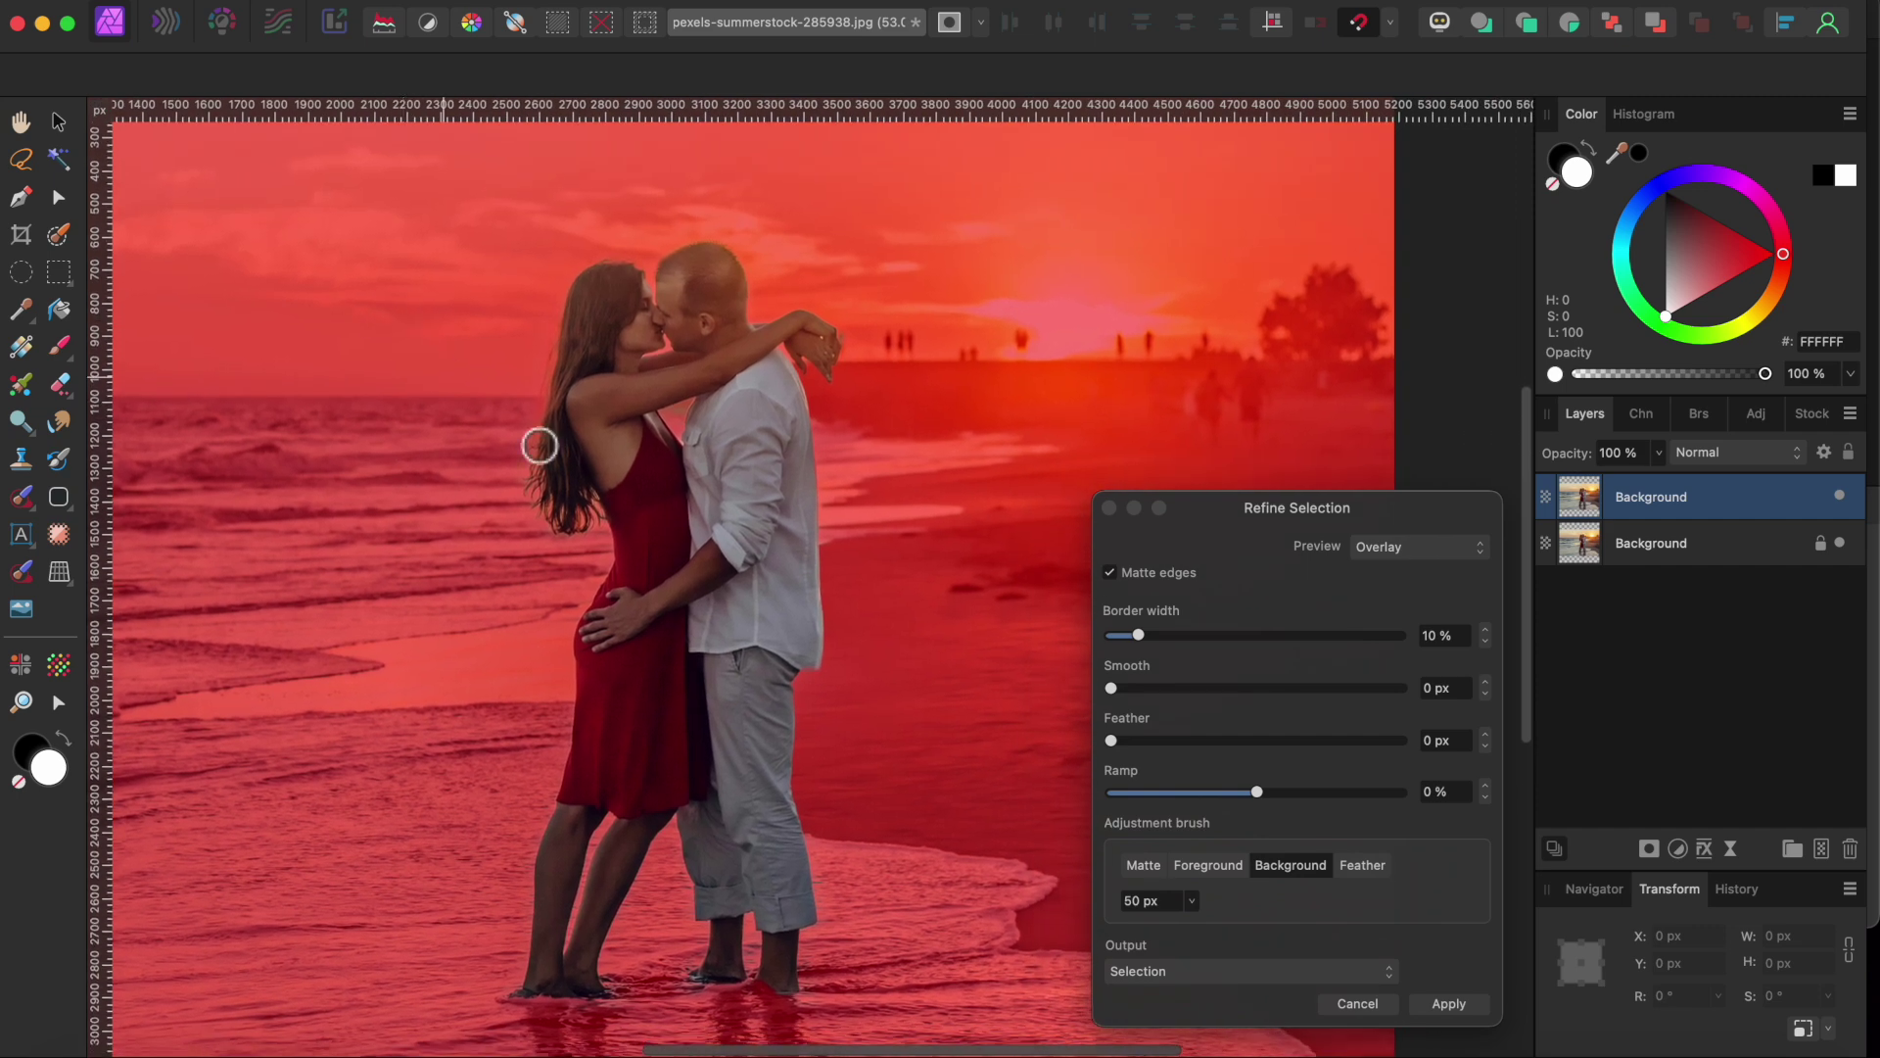
- Set the refinement output to New layer with mask and apply it
{"action": "left_click", "coordinate": [1178, 971]}
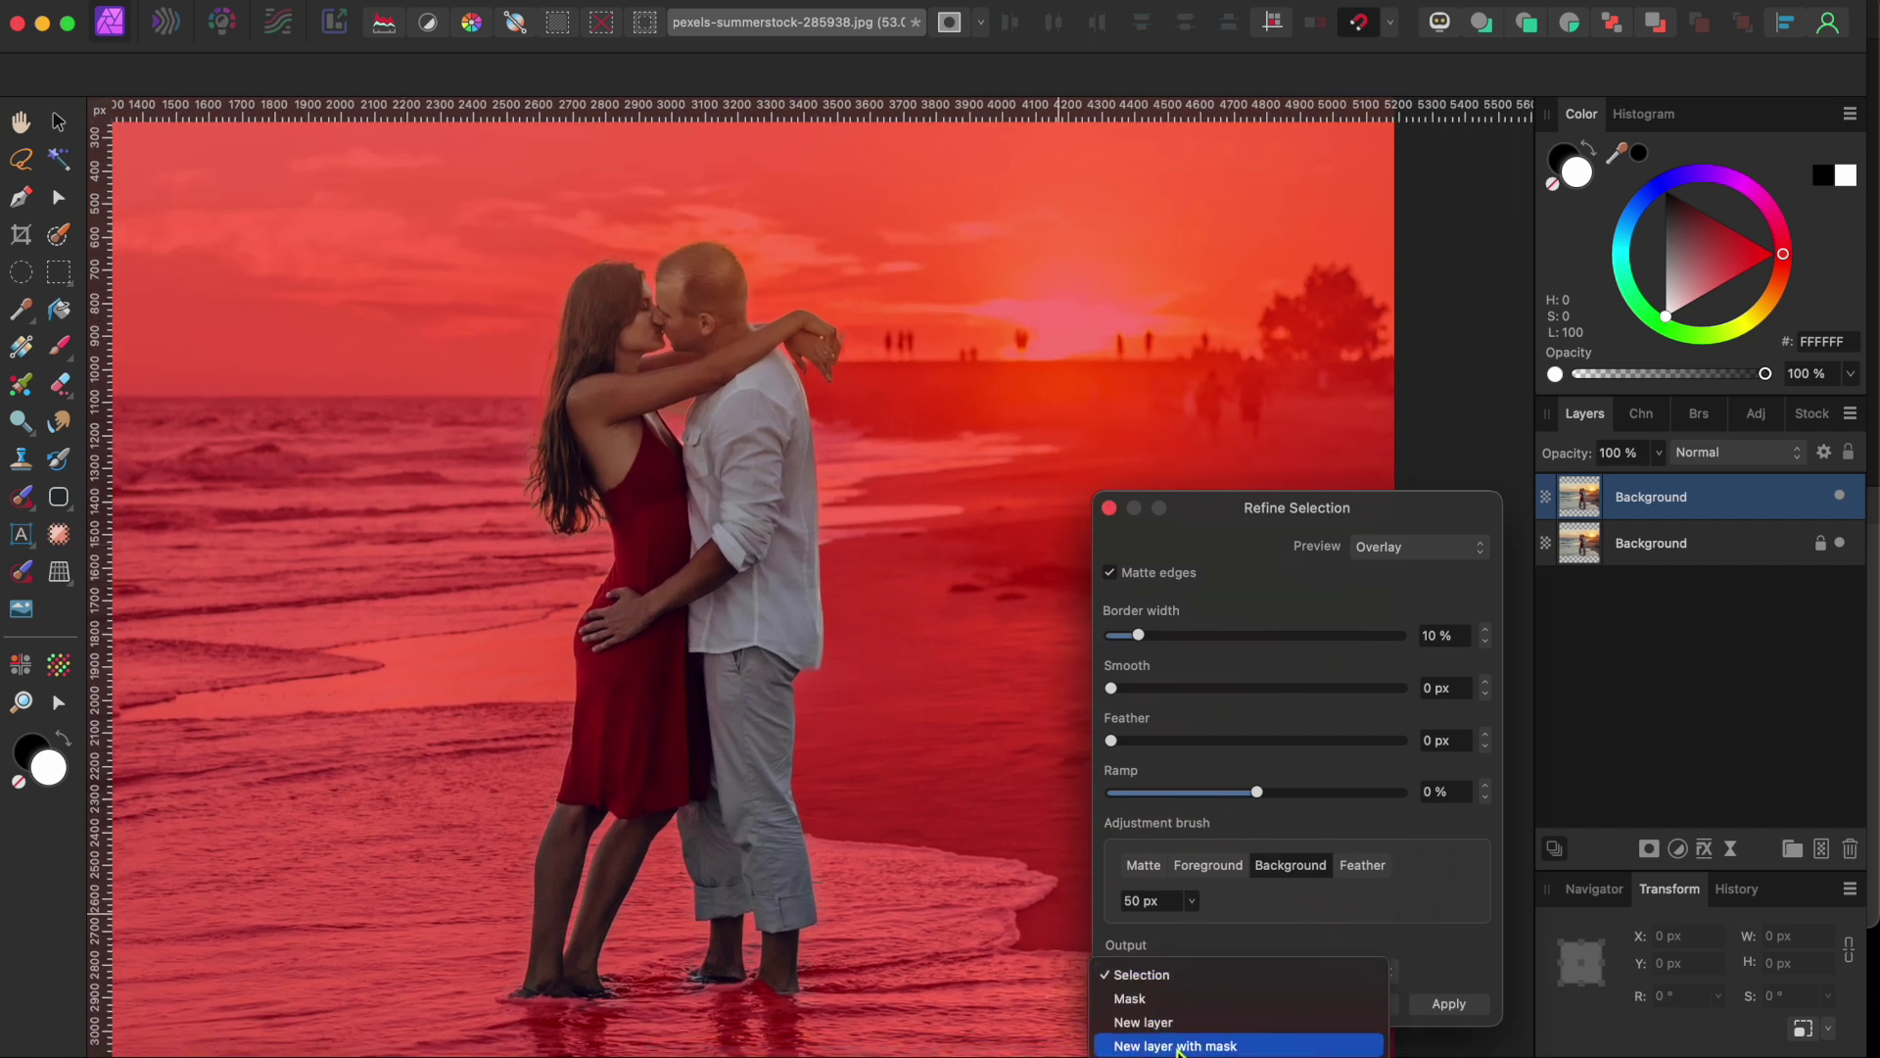
{"action": "left_click", "coordinate": [1177, 1044]}
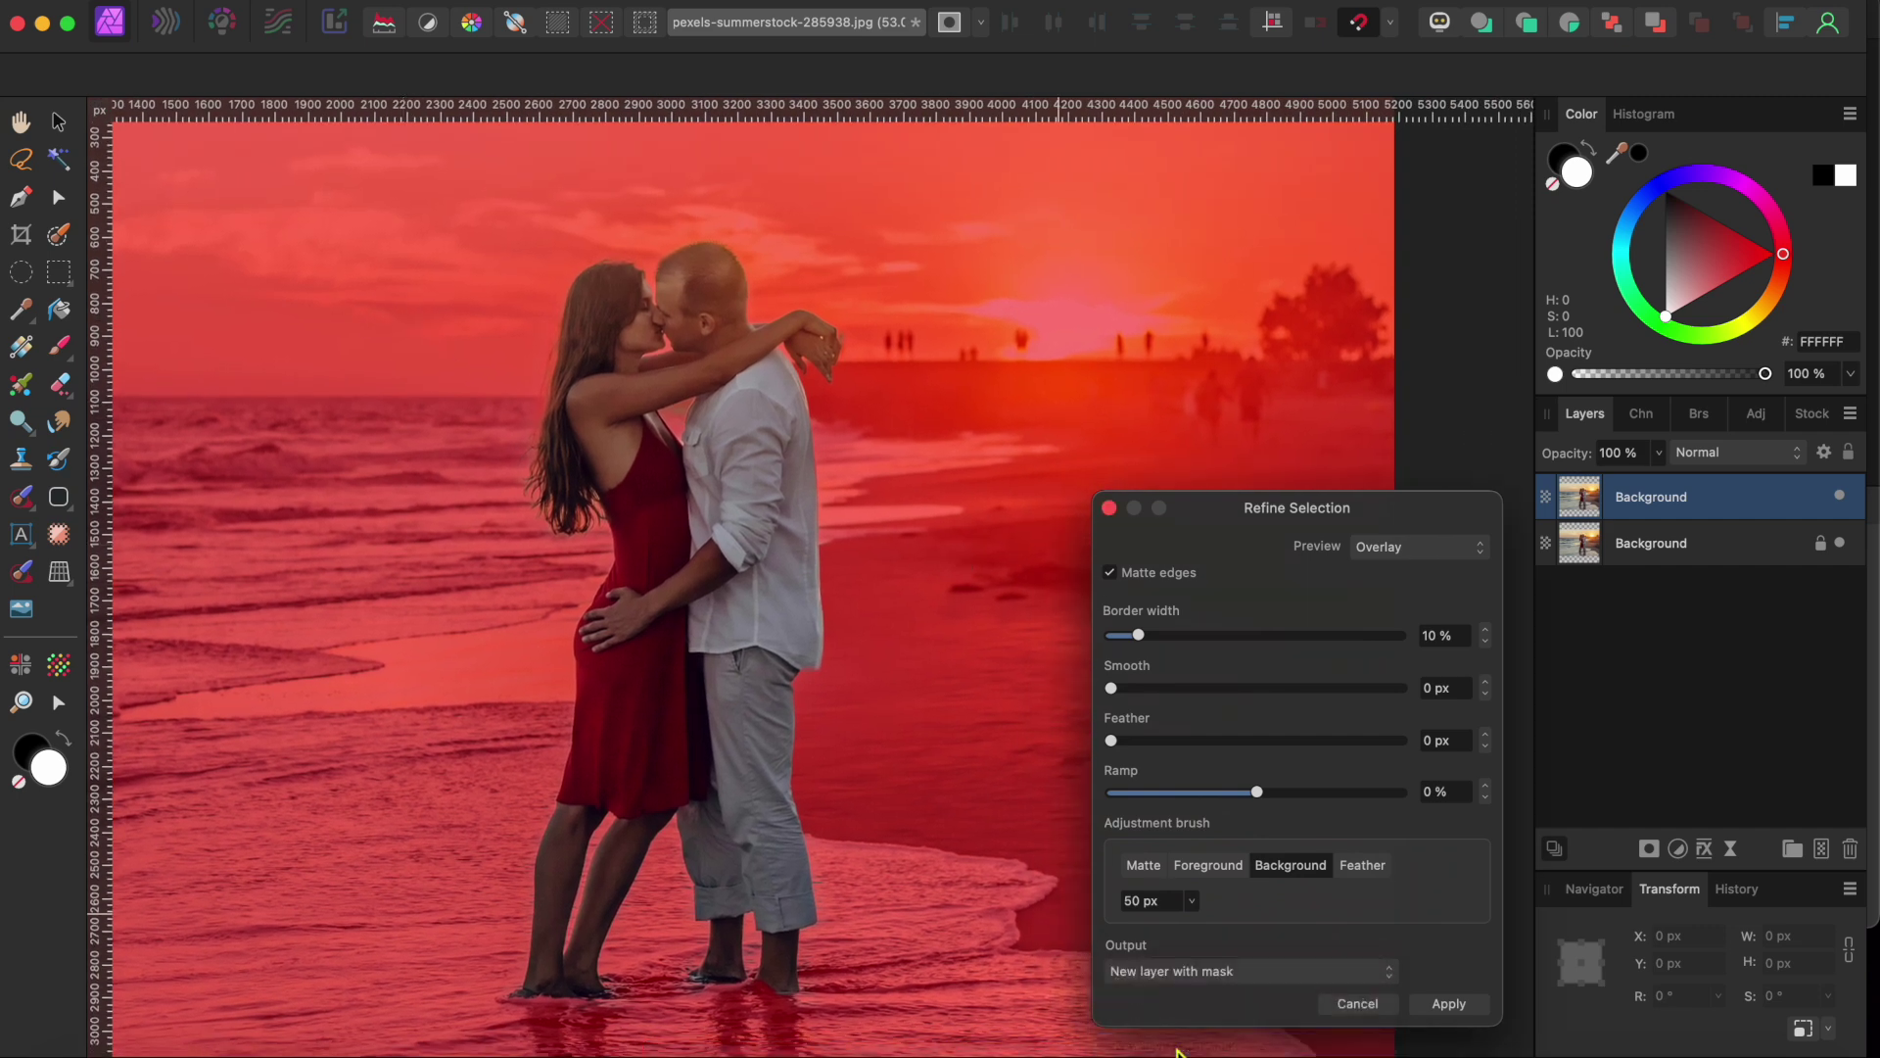
{"action": "left_click", "coordinate": [1450, 1004]}
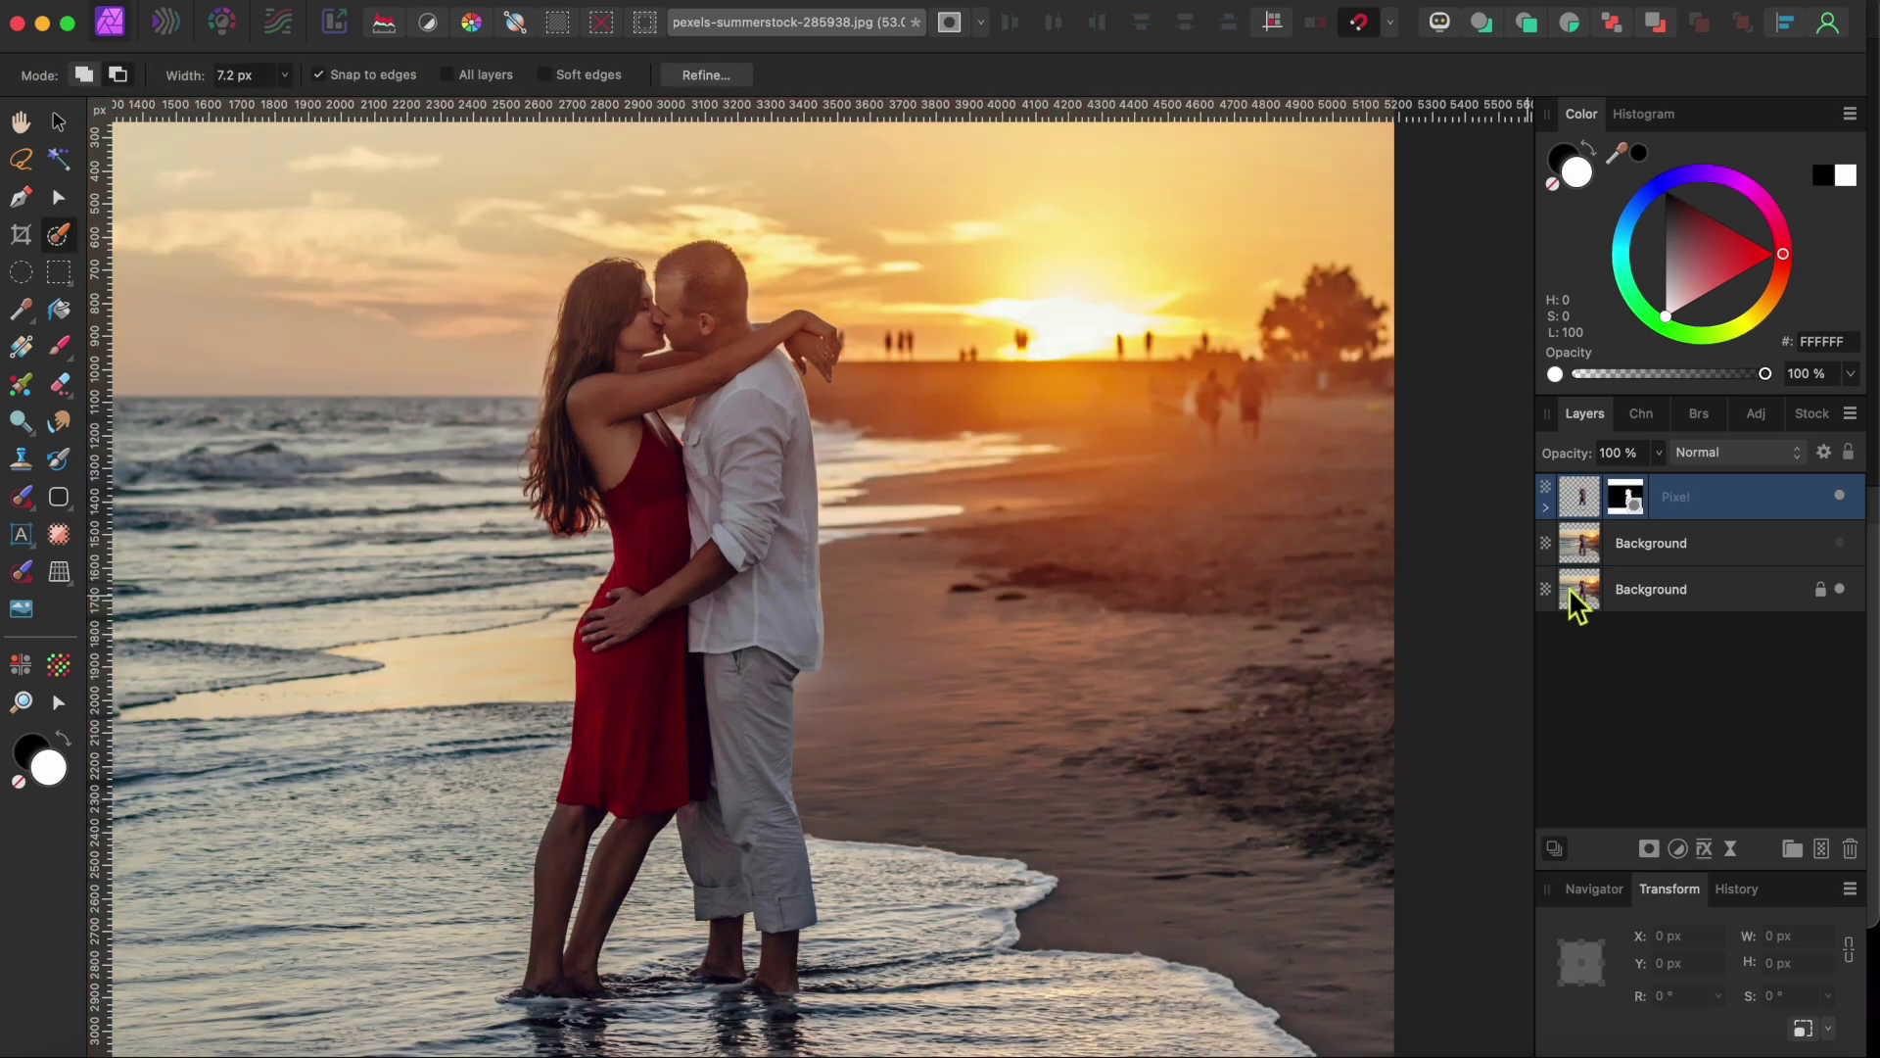
- Hide the bottom Background copy and the couple Pixel layer, then show and select the middle Background
{"action": "left_click", "coordinate": [1839, 589]}
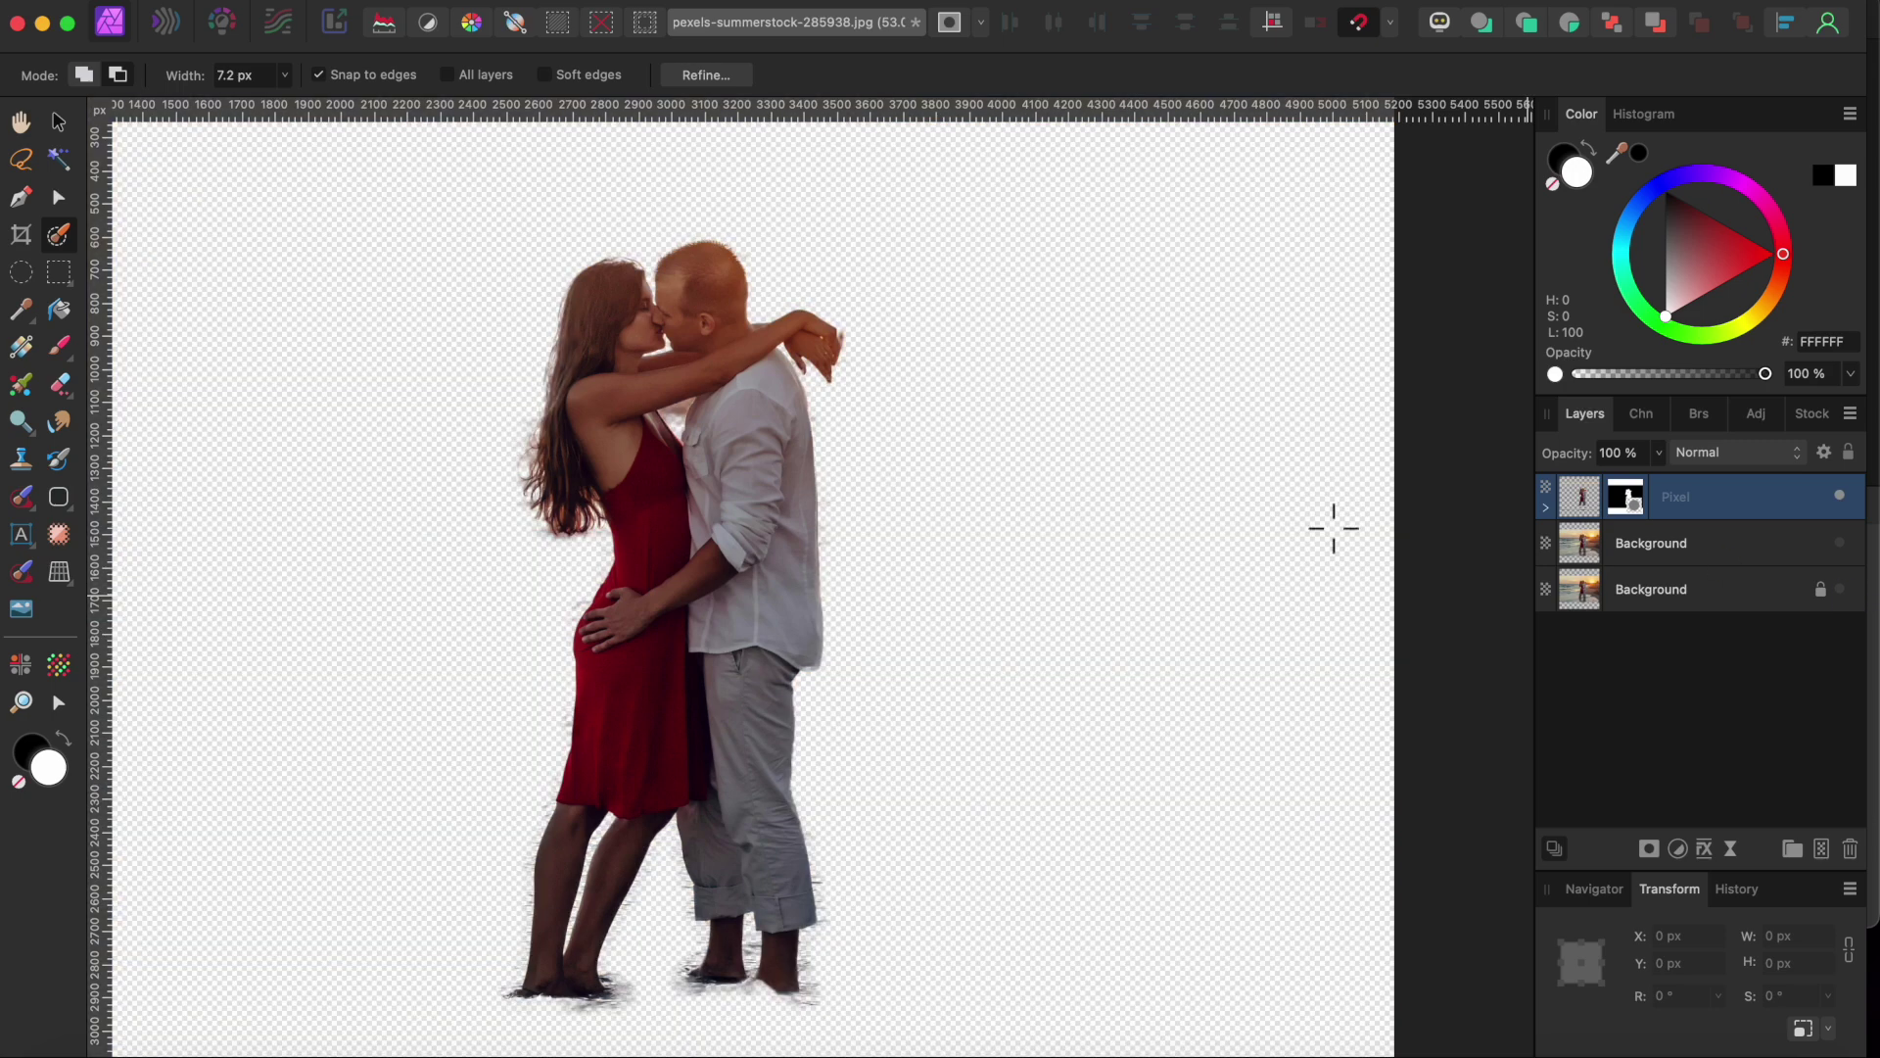
{"action": "scroll", "coordinate": [1331, 525], "scroll_direction": "left", "scroll_amount": 2}
{"action": "scroll", "coordinate": [965, 585], "scroll_direction": "down", "scroll_amount": 3}
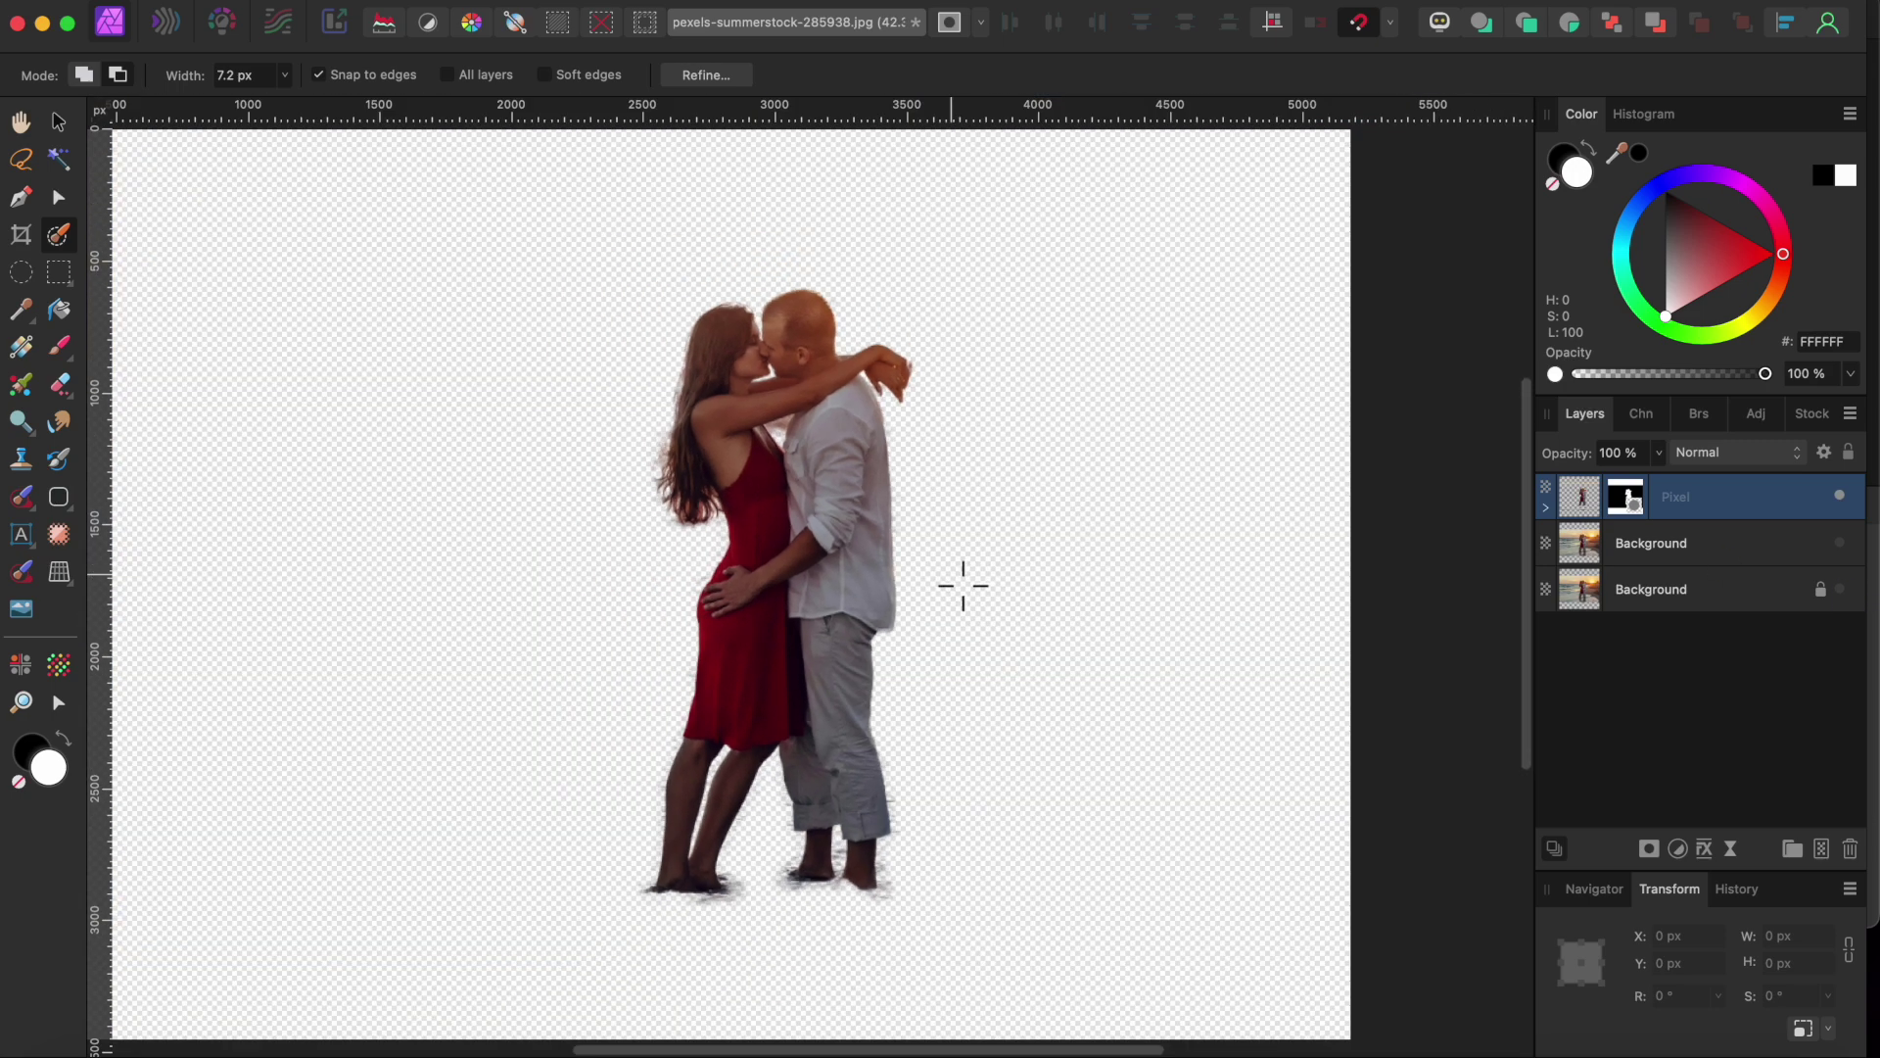
{"action": "scroll", "coordinate": [964, 585], "scroll_direction": "left", "scroll_amount": 3}
{"action": "scroll", "coordinate": [964, 586], "scroll_direction": "left", "scroll_amount": 2}
{"action": "scroll", "coordinate": [965, 585], "scroll_direction": "down", "scroll_amount": 1}
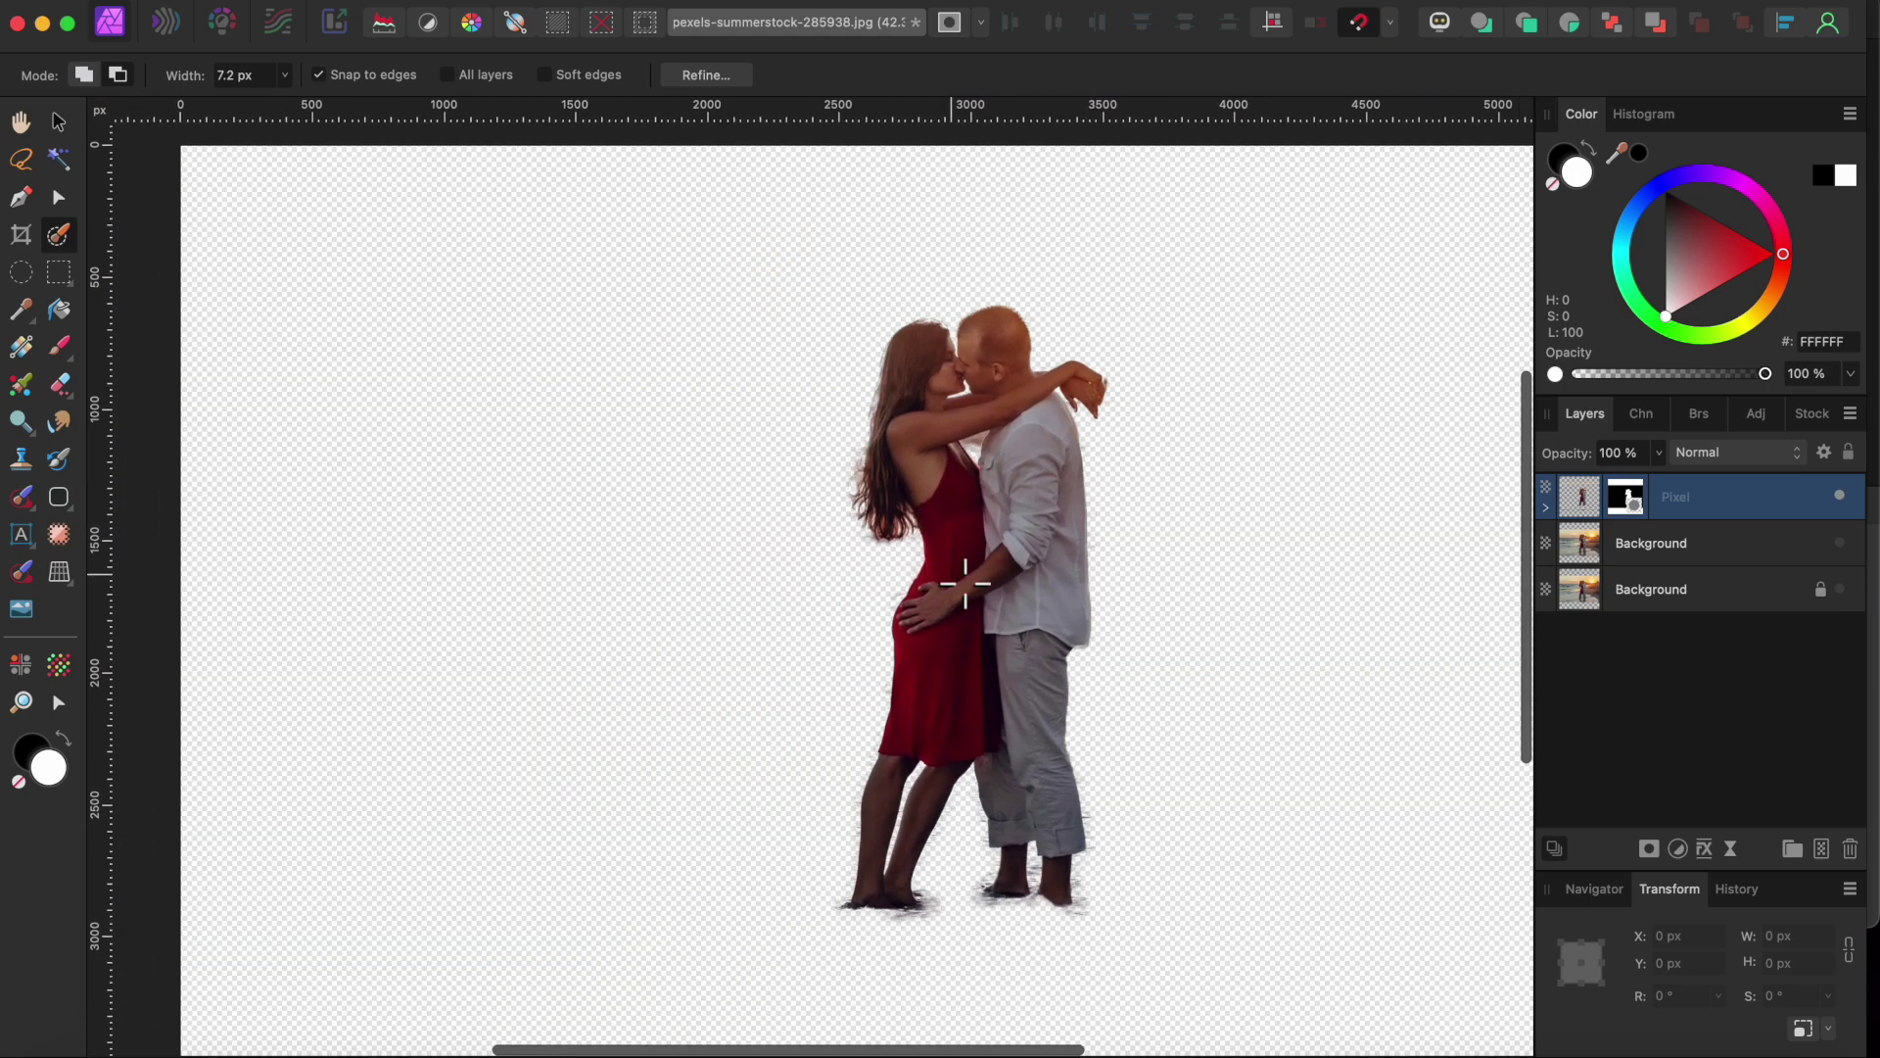
{"action": "left_click", "coordinate": [1841, 497]}
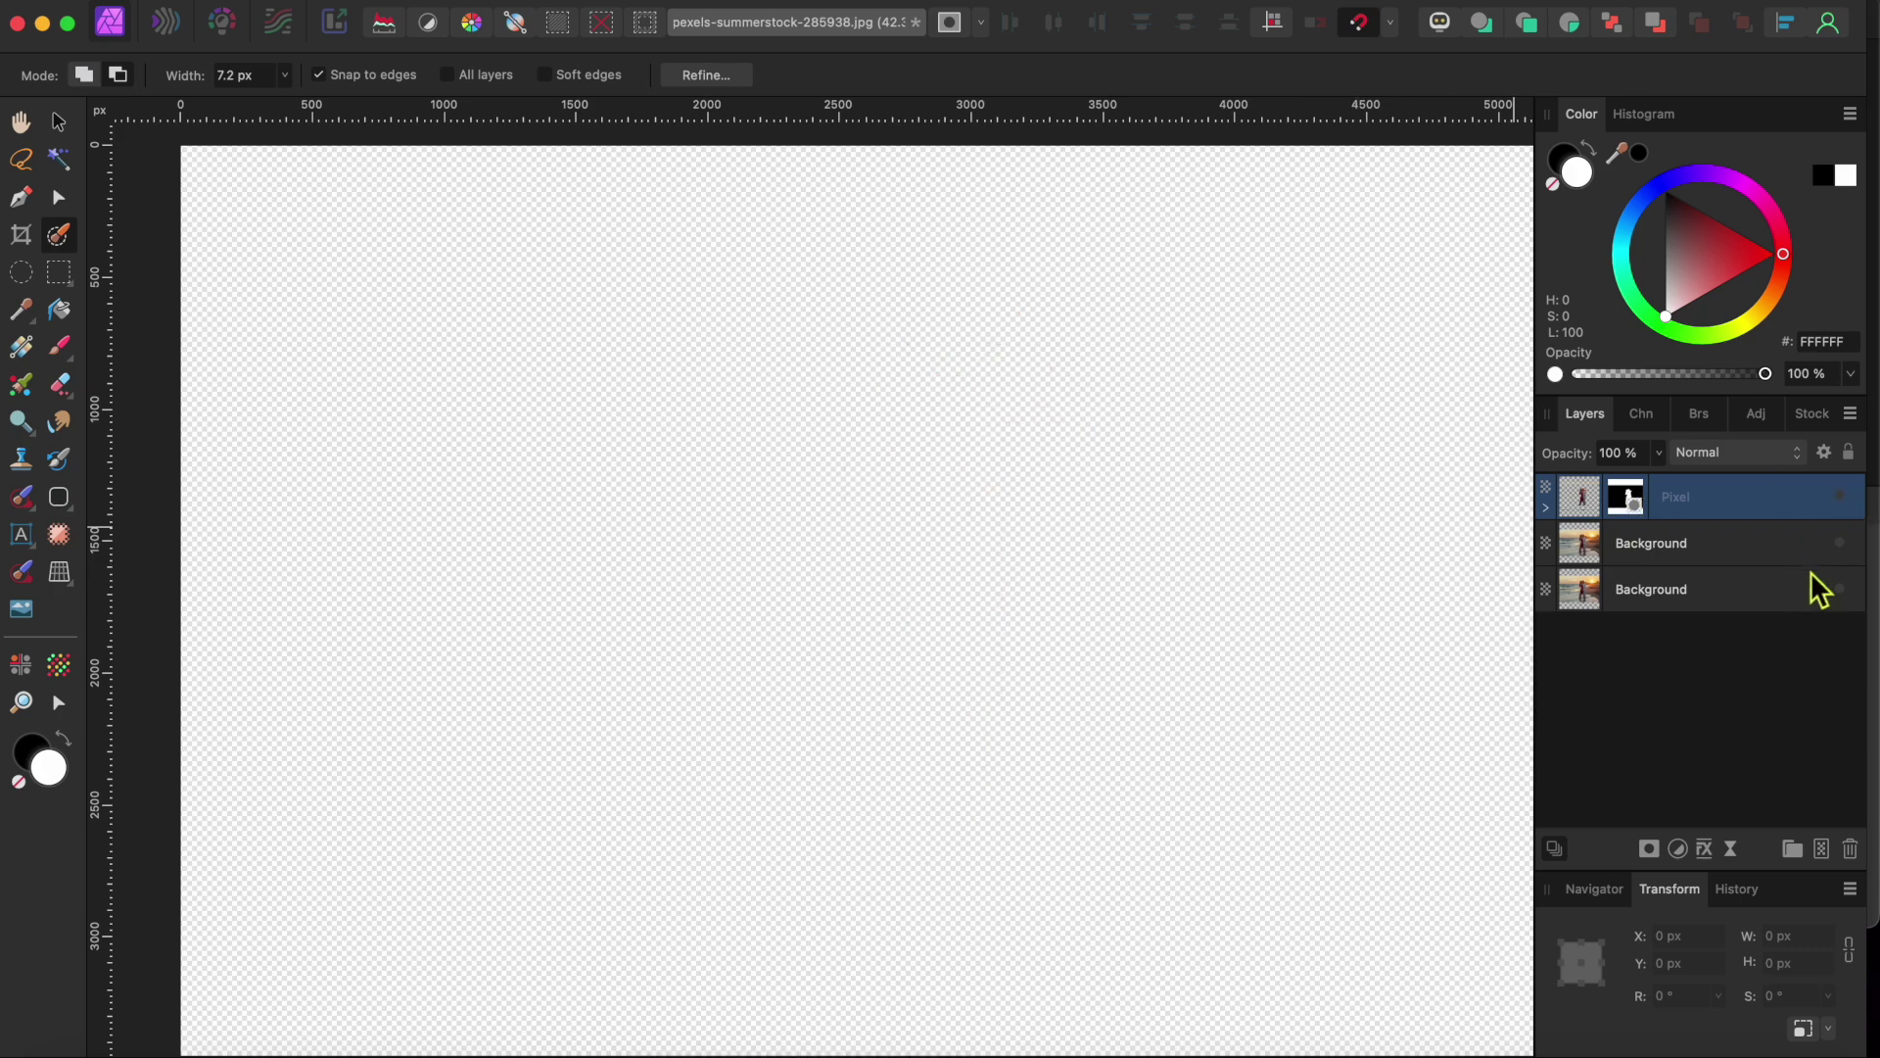
{"action": "left_click", "coordinate": [1841, 544]}
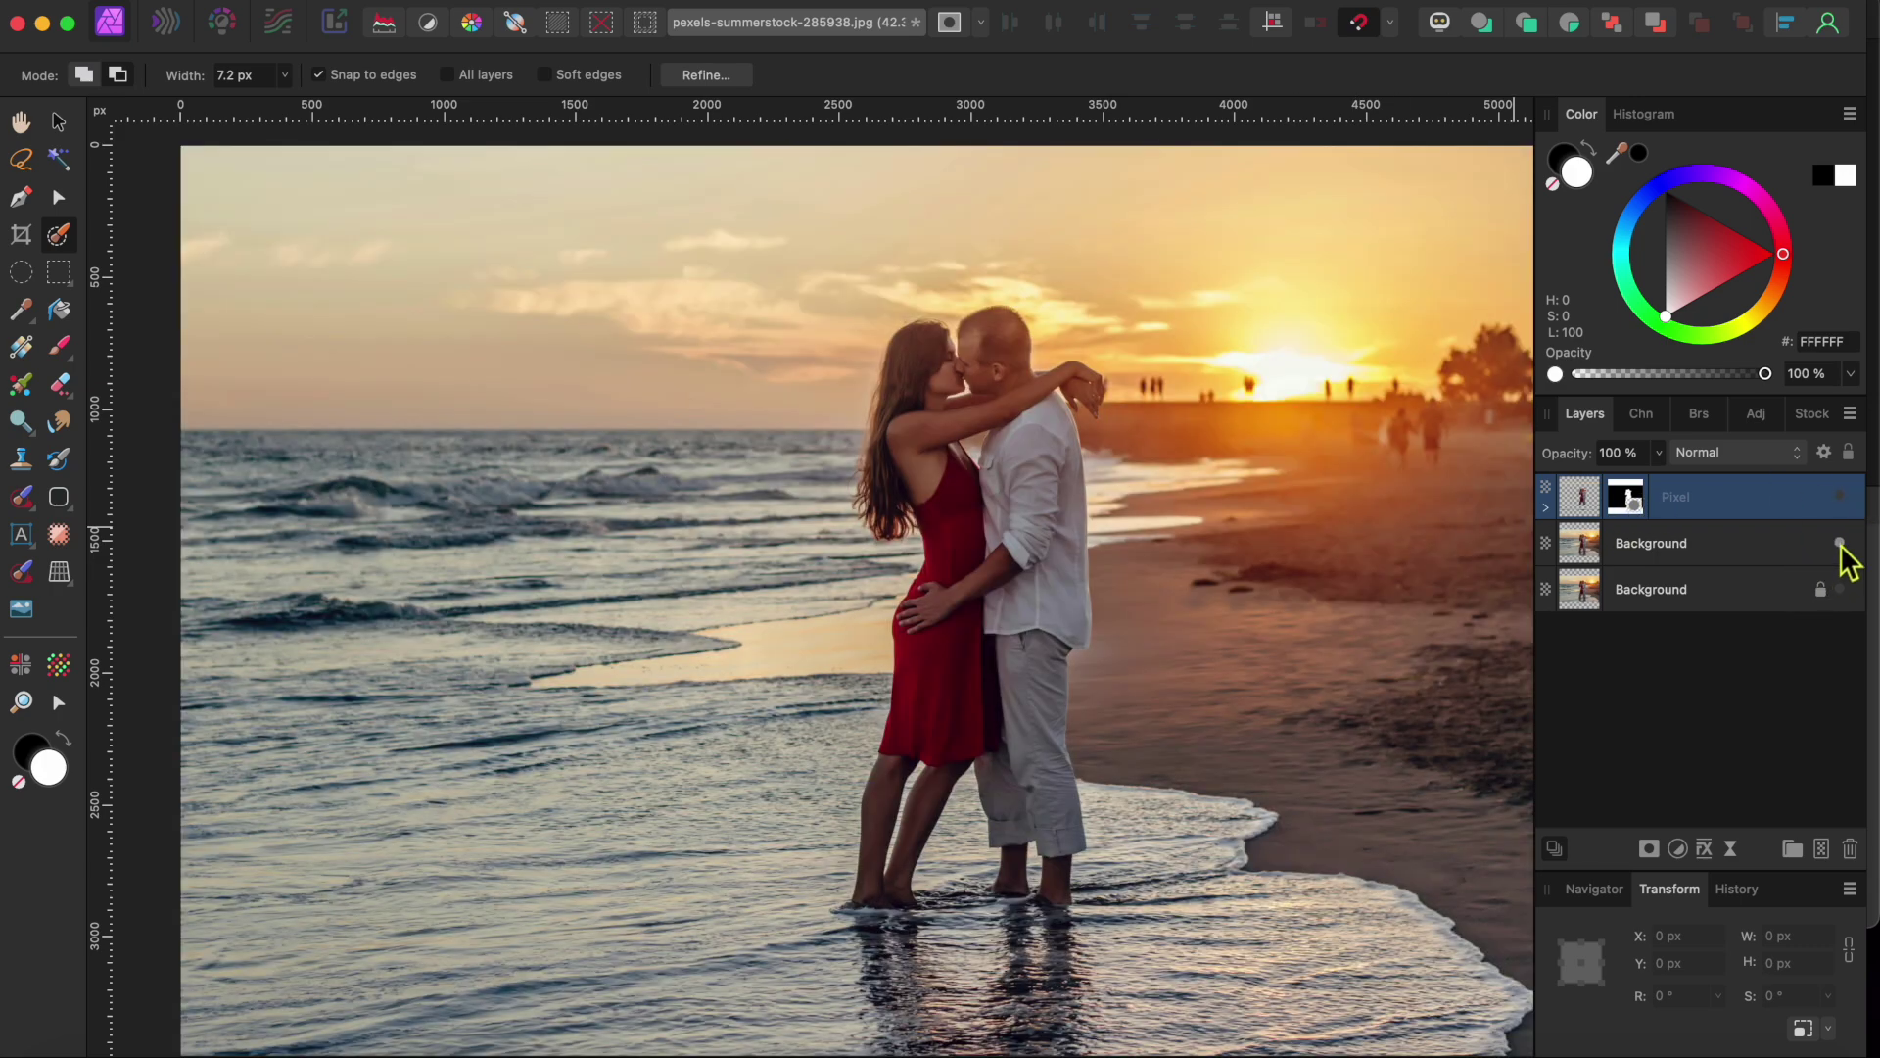
{"action": "left_click", "coordinate": [1683, 560]}
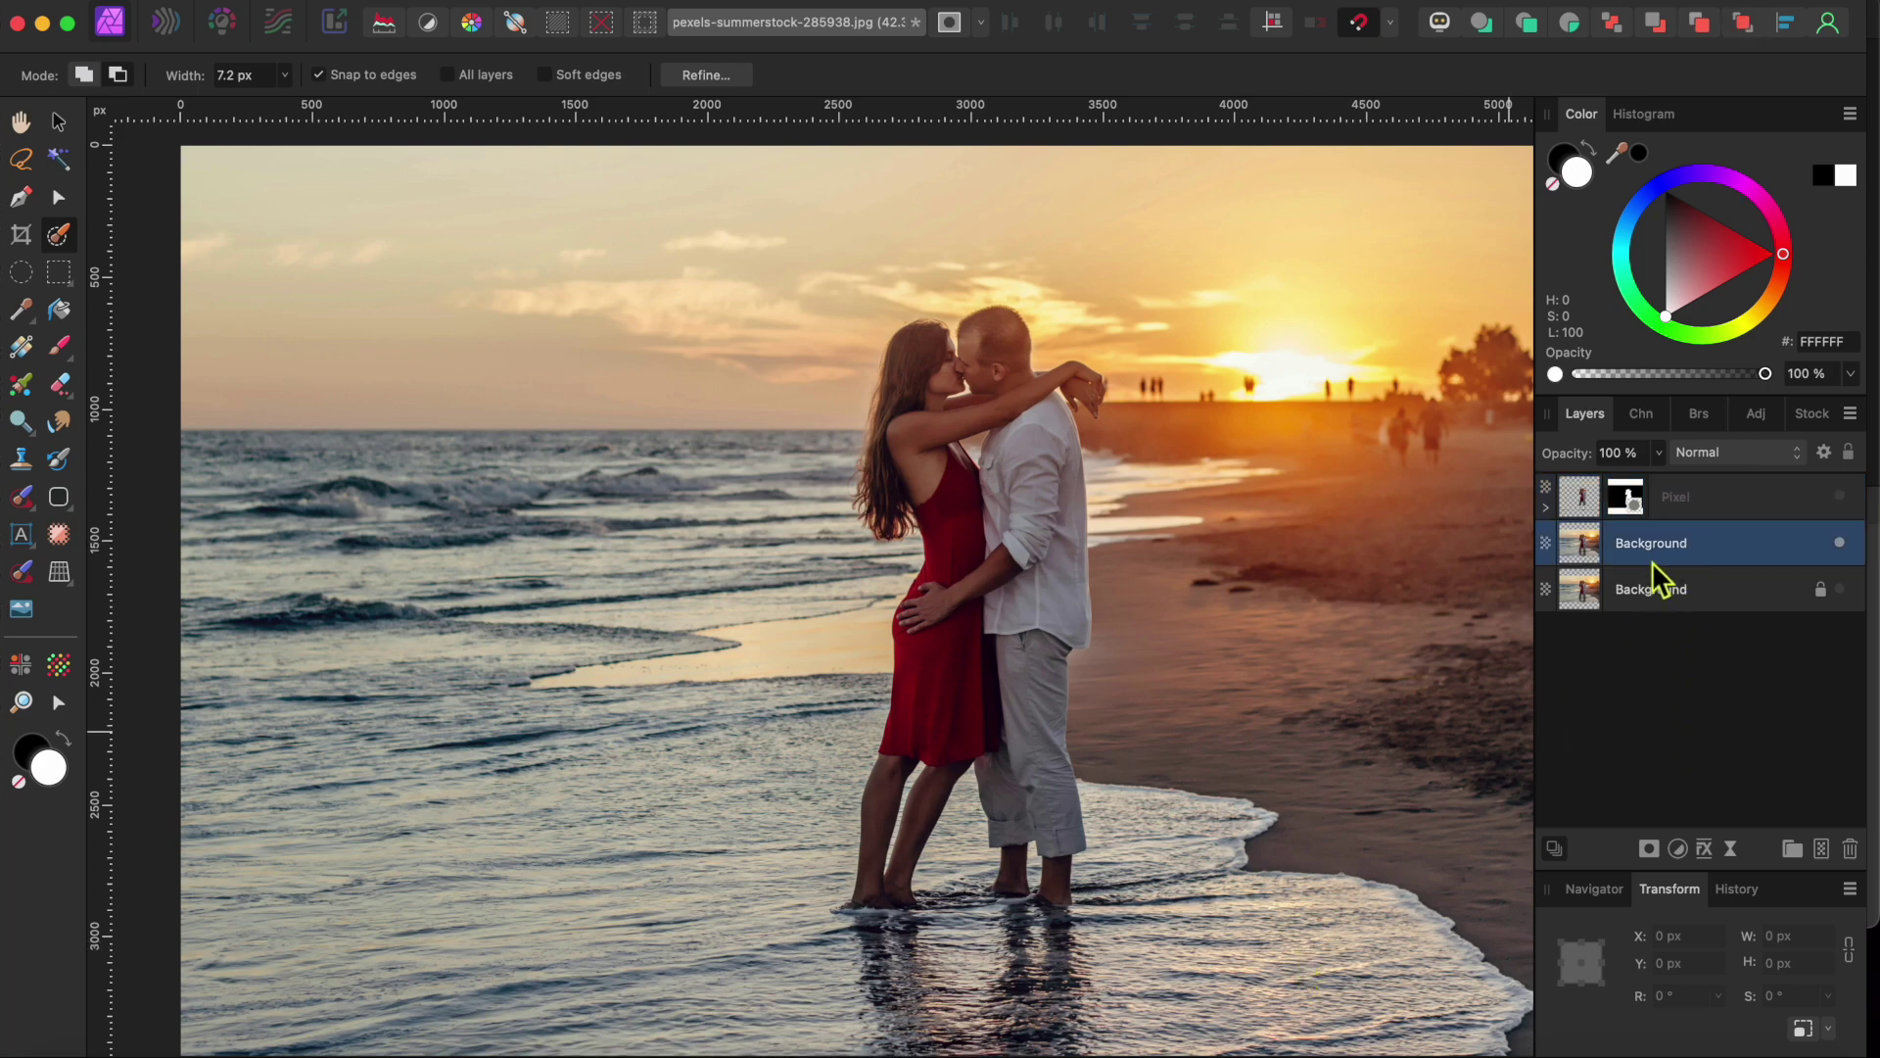
- Add an HSL adjustment with Saturation Shift at -91%, then Merge Visible into a new layer
{"action": "left_click", "coordinate": [1676, 849]}
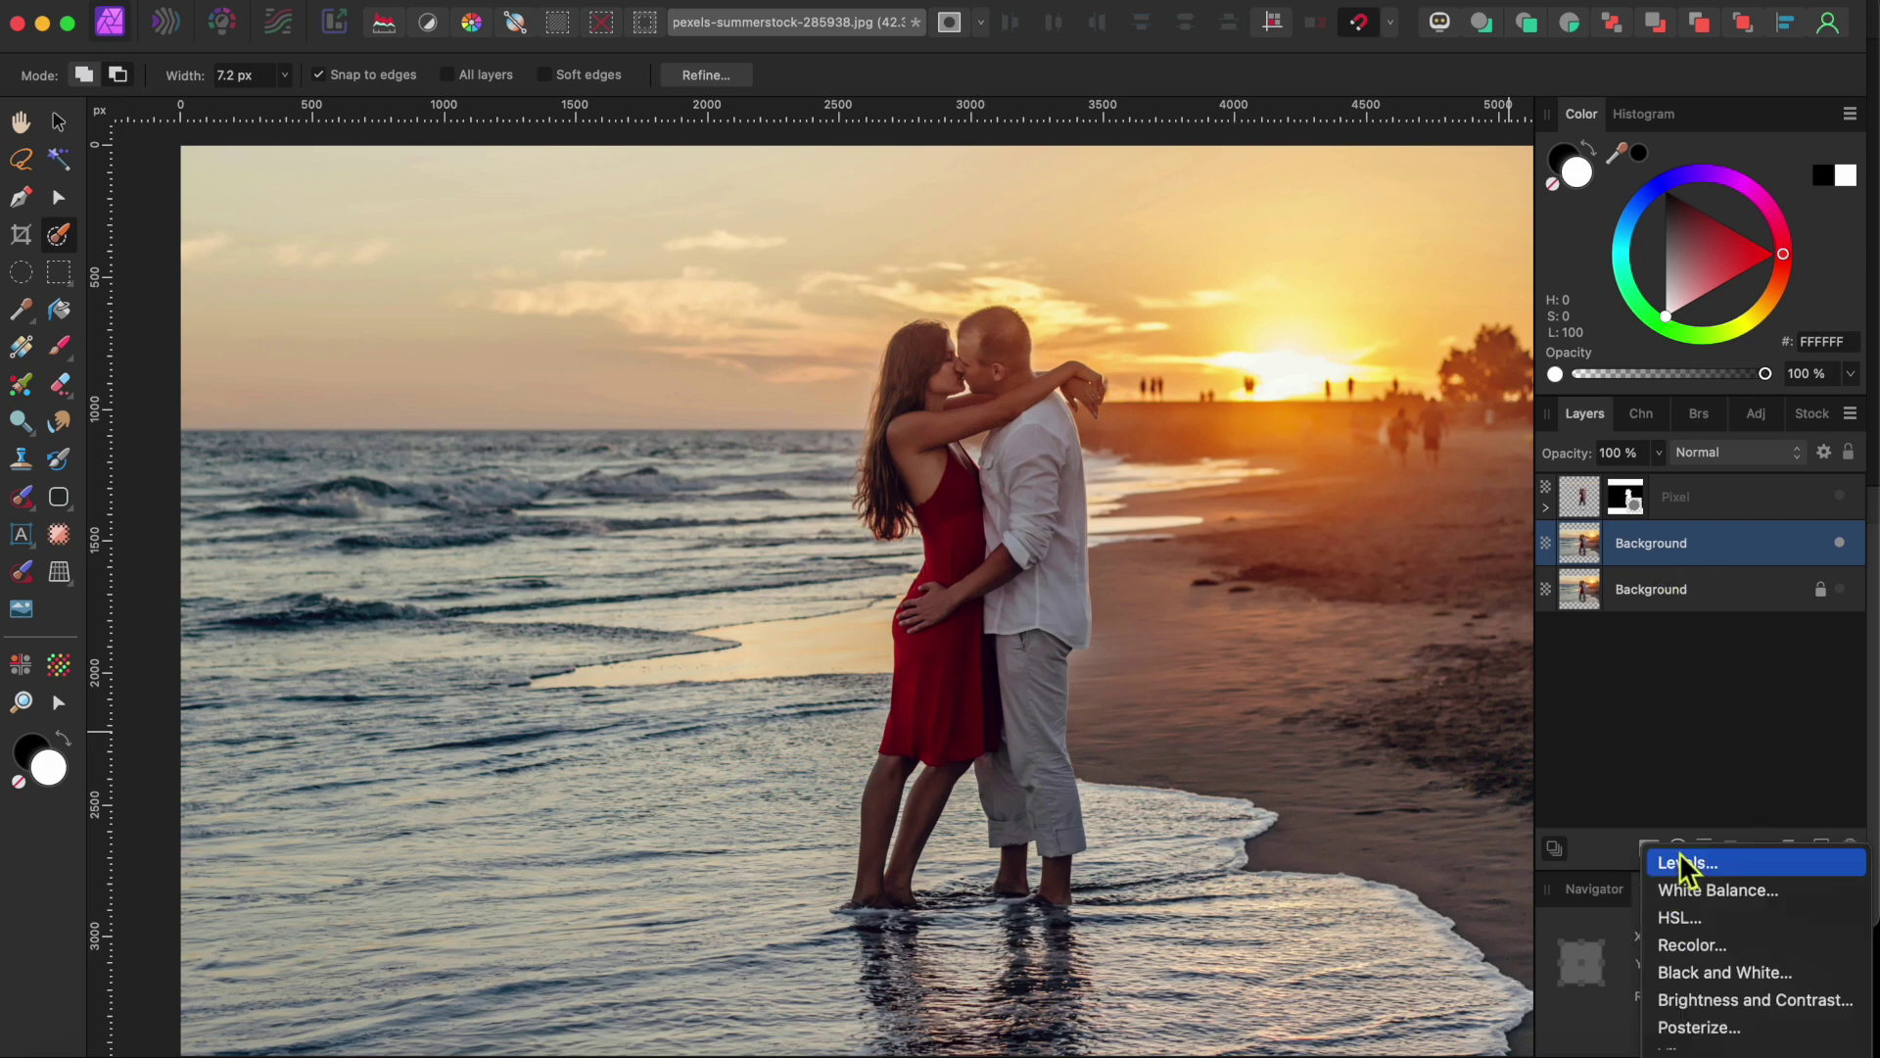
{"action": "left_click", "coordinate": [1681, 917]}
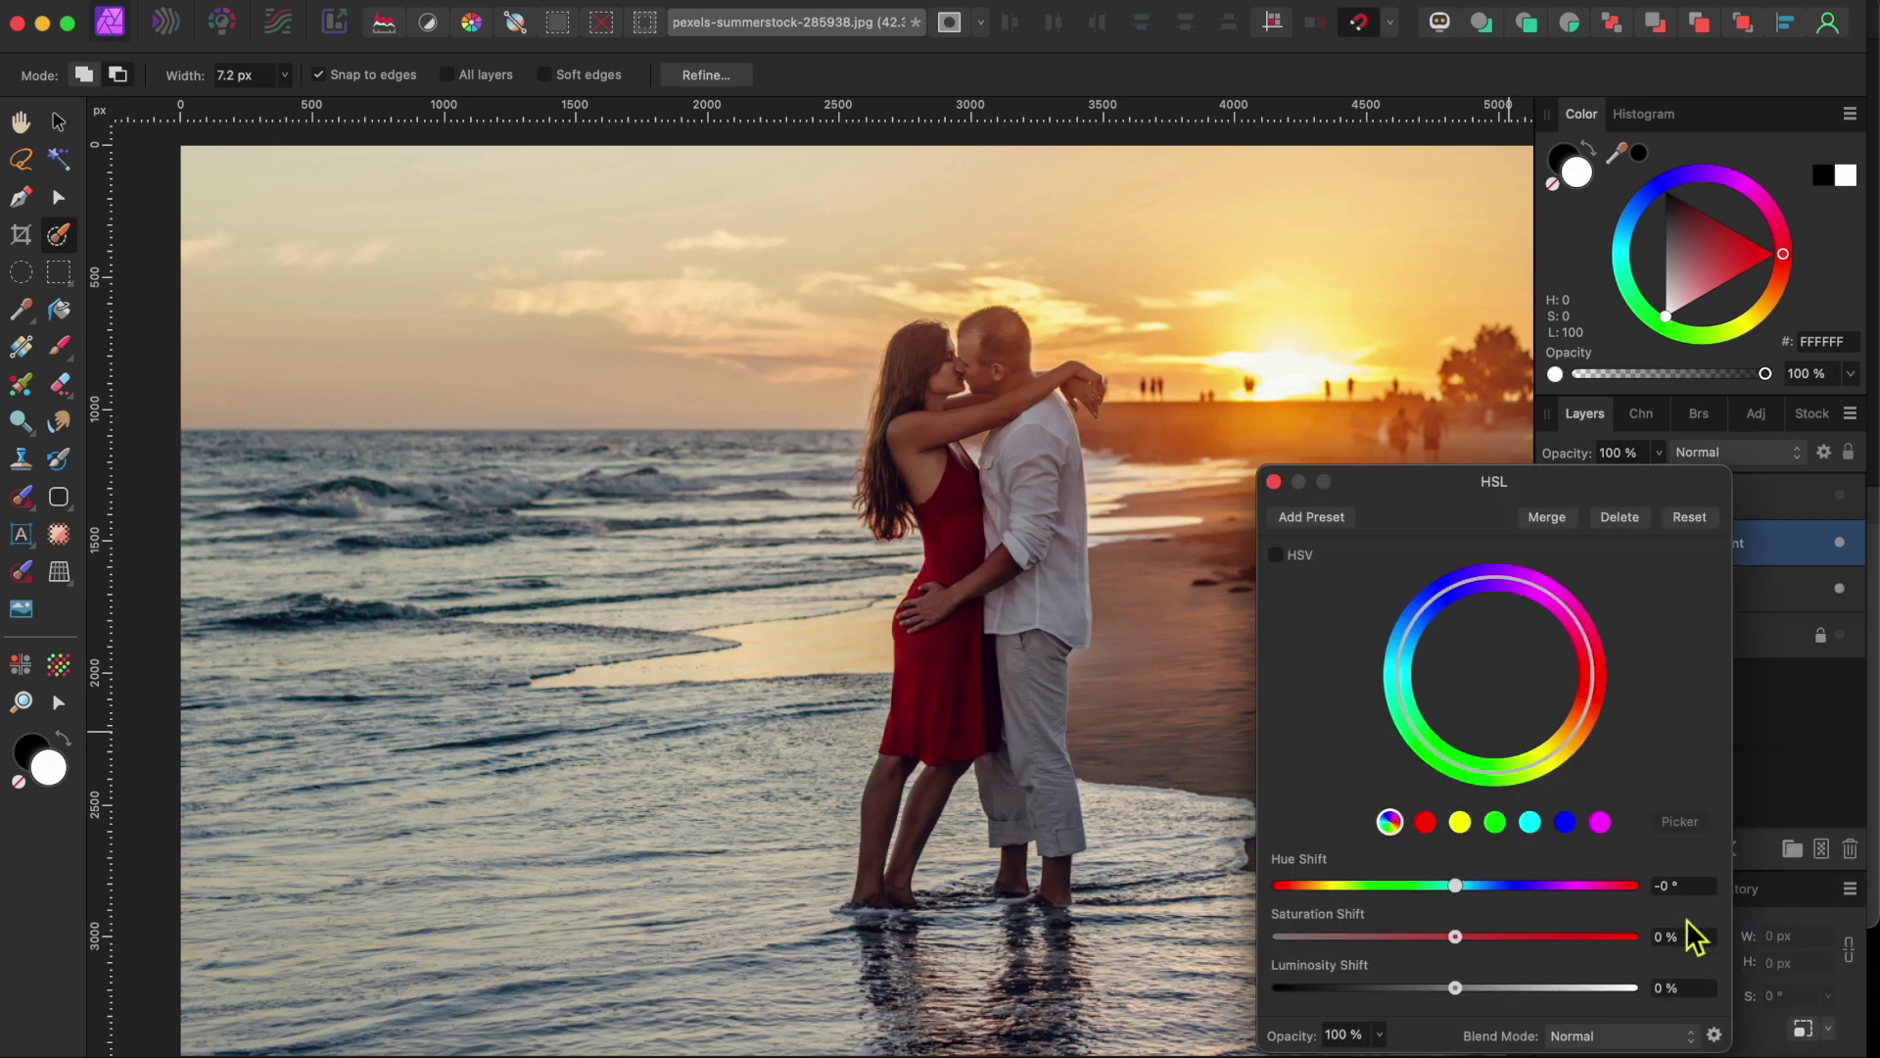
{"action": "left_click_drag", "start_coordinate": [1457, 937], "coordinate": [1293, 937]}
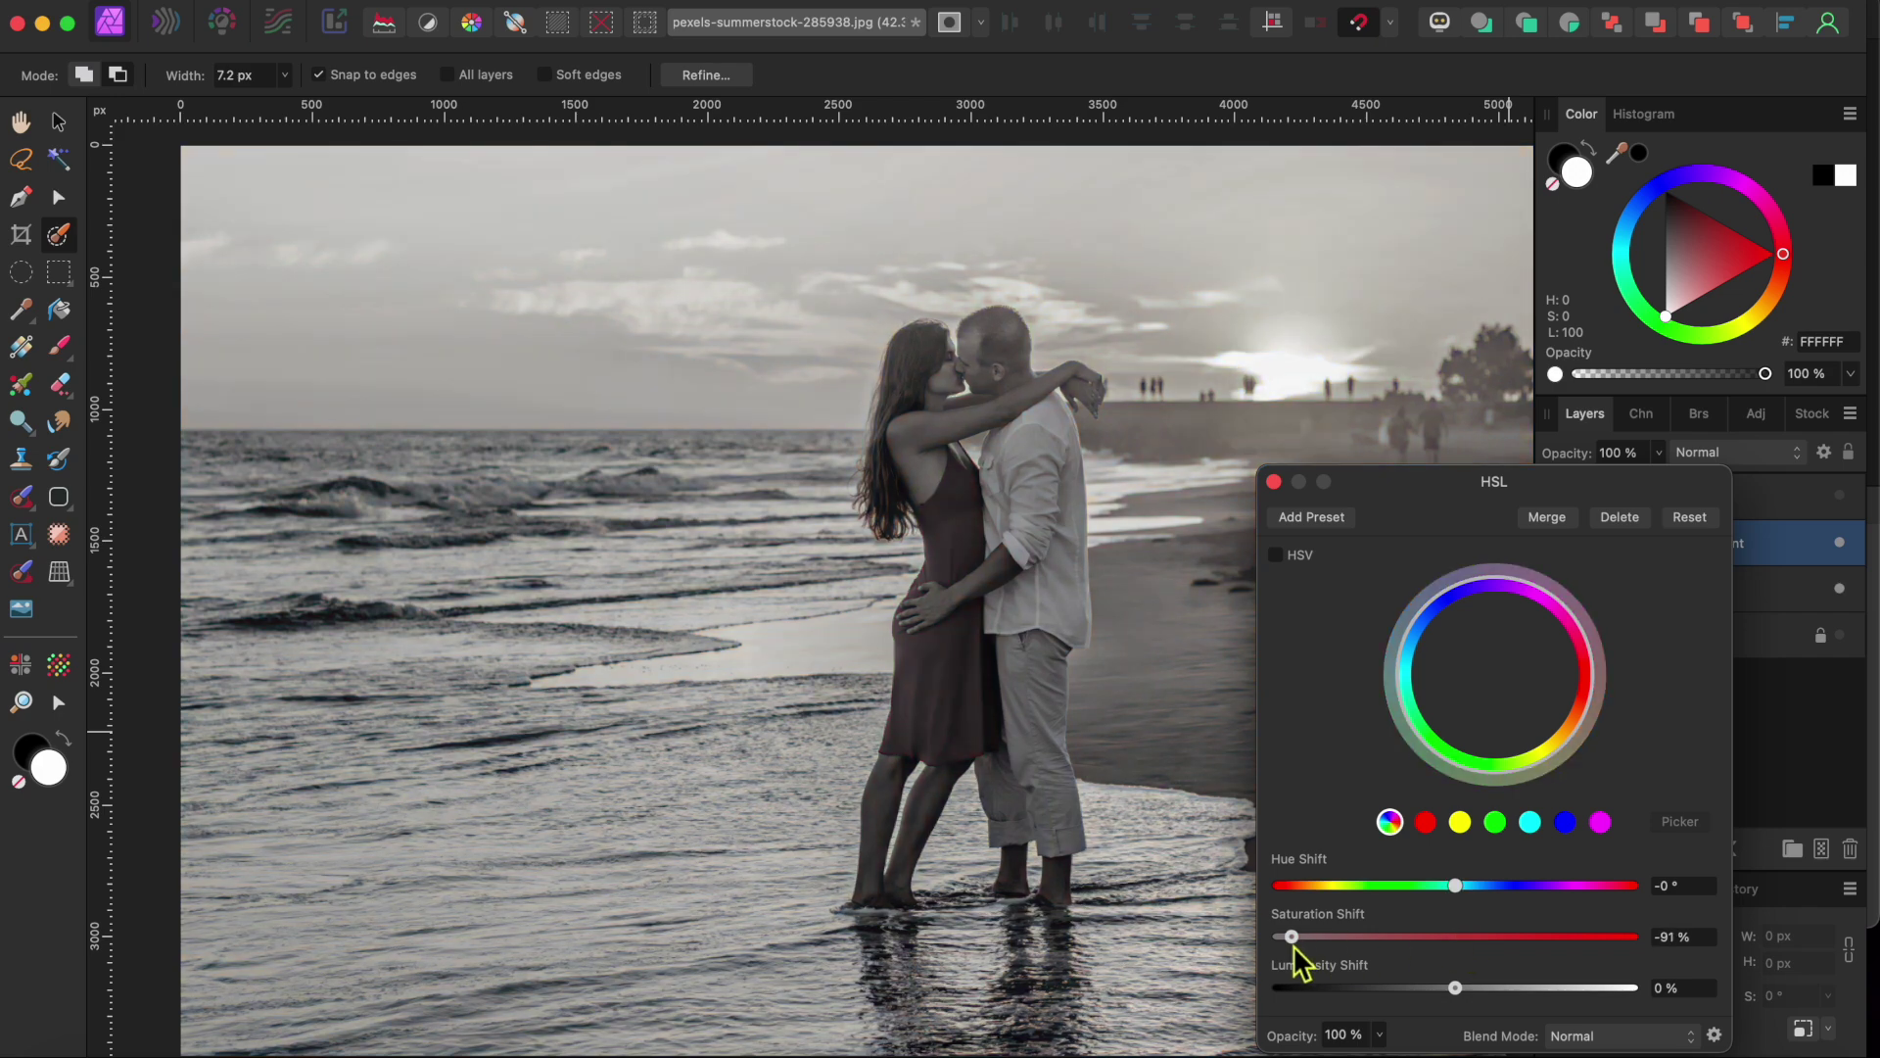
{"action": "left_click", "coordinate": [1273, 482]}
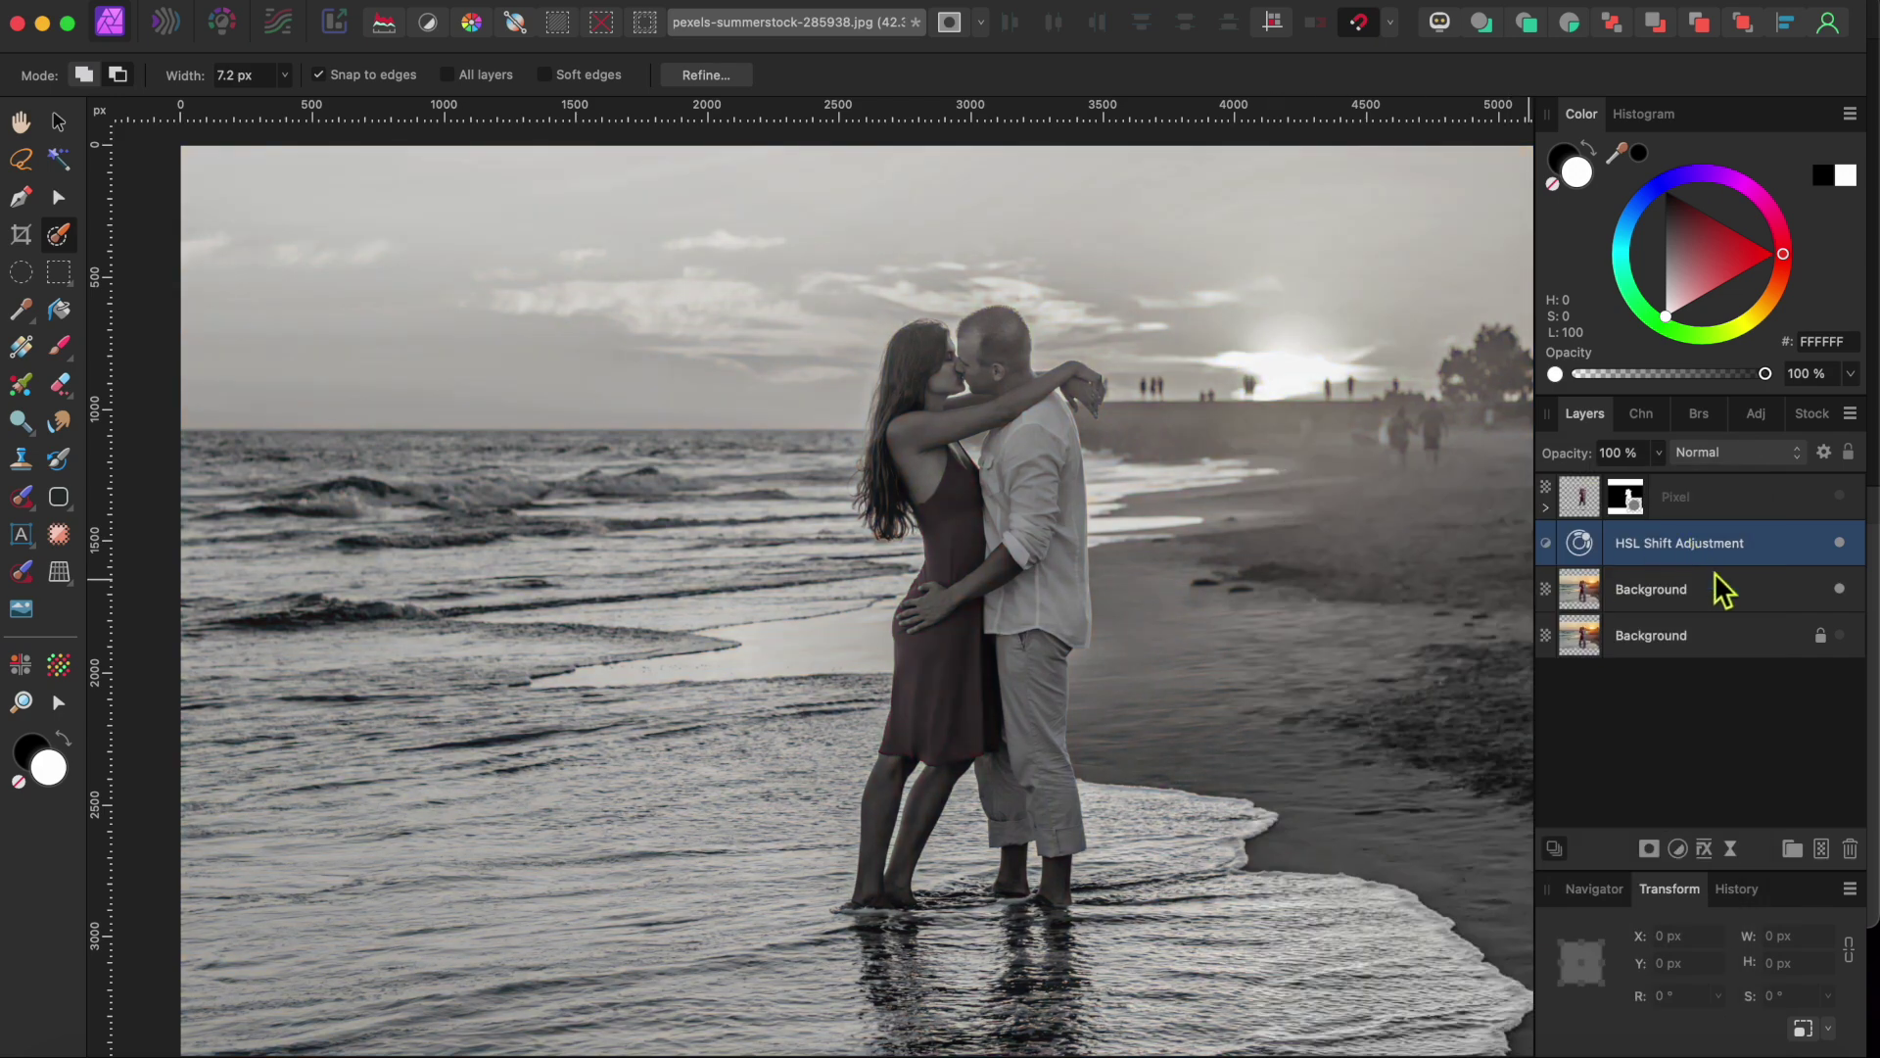
{"action": "right_click", "coordinate": [1665, 549]}
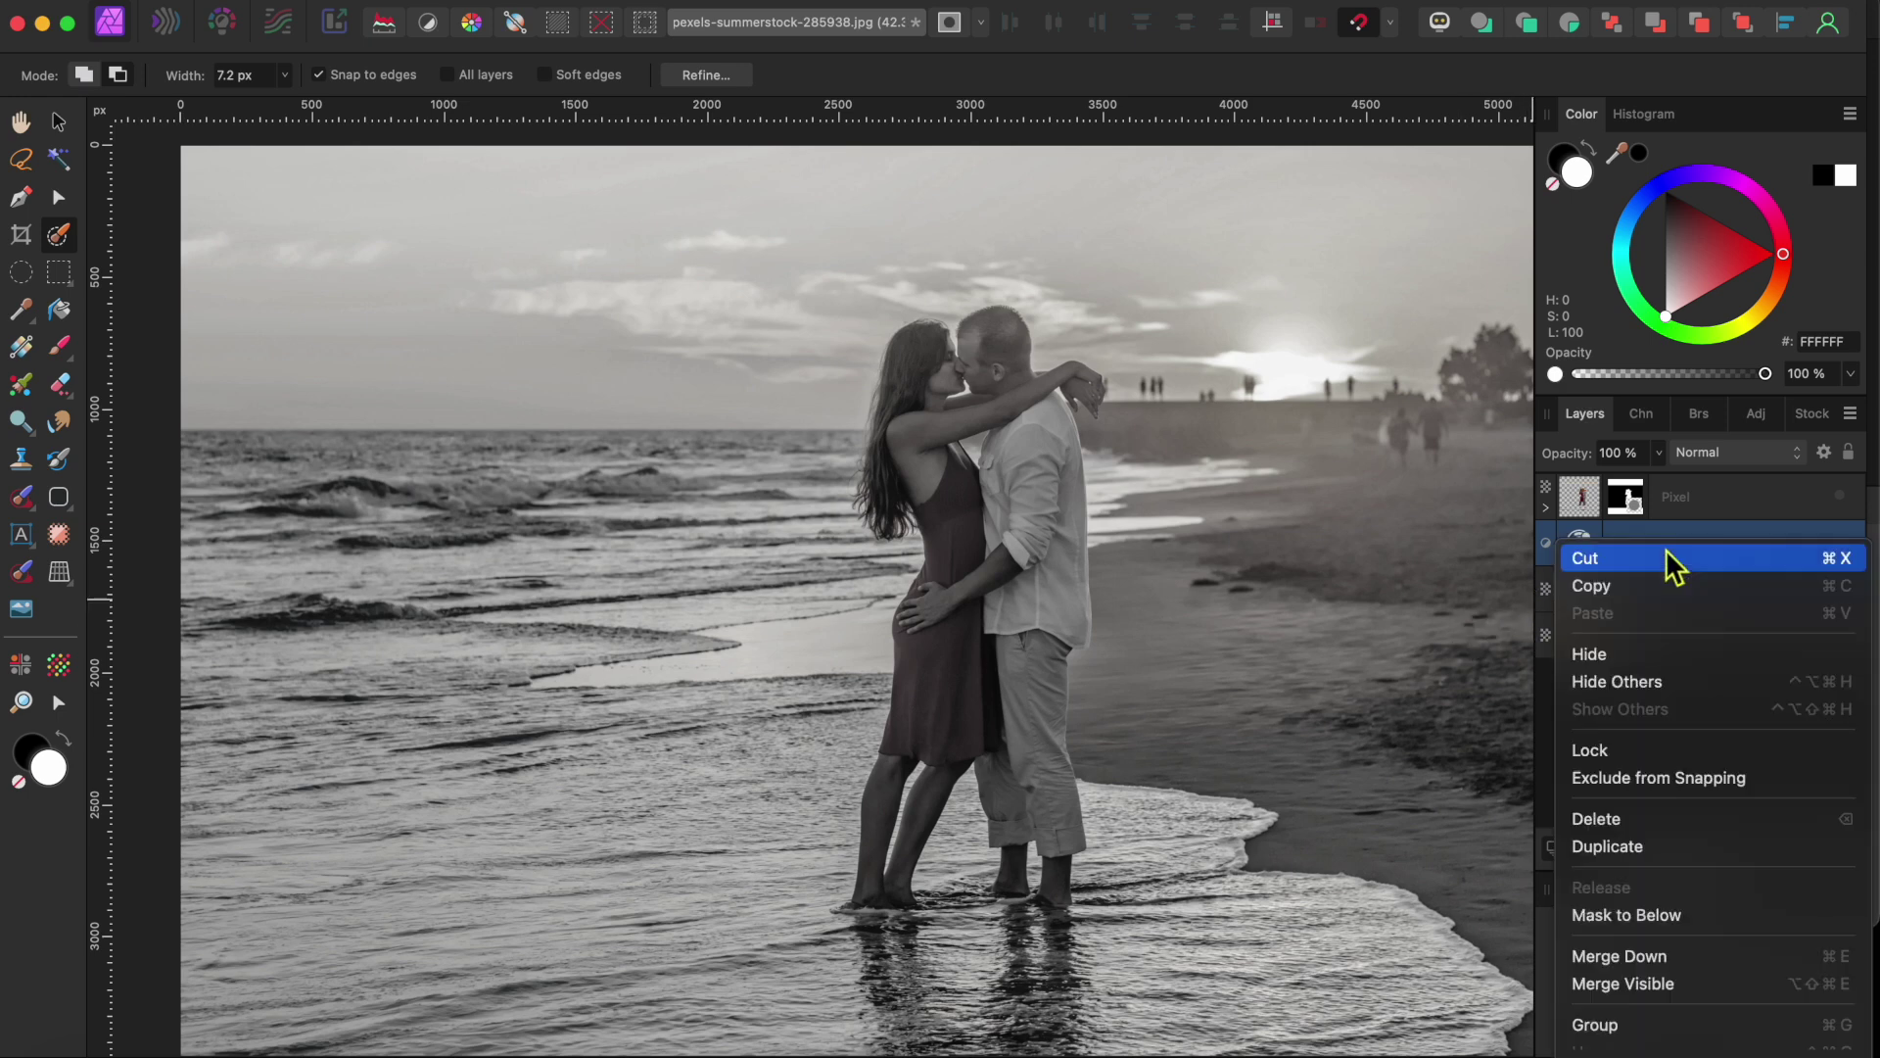
{"action": "left_click", "coordinate": [1661, 982]}
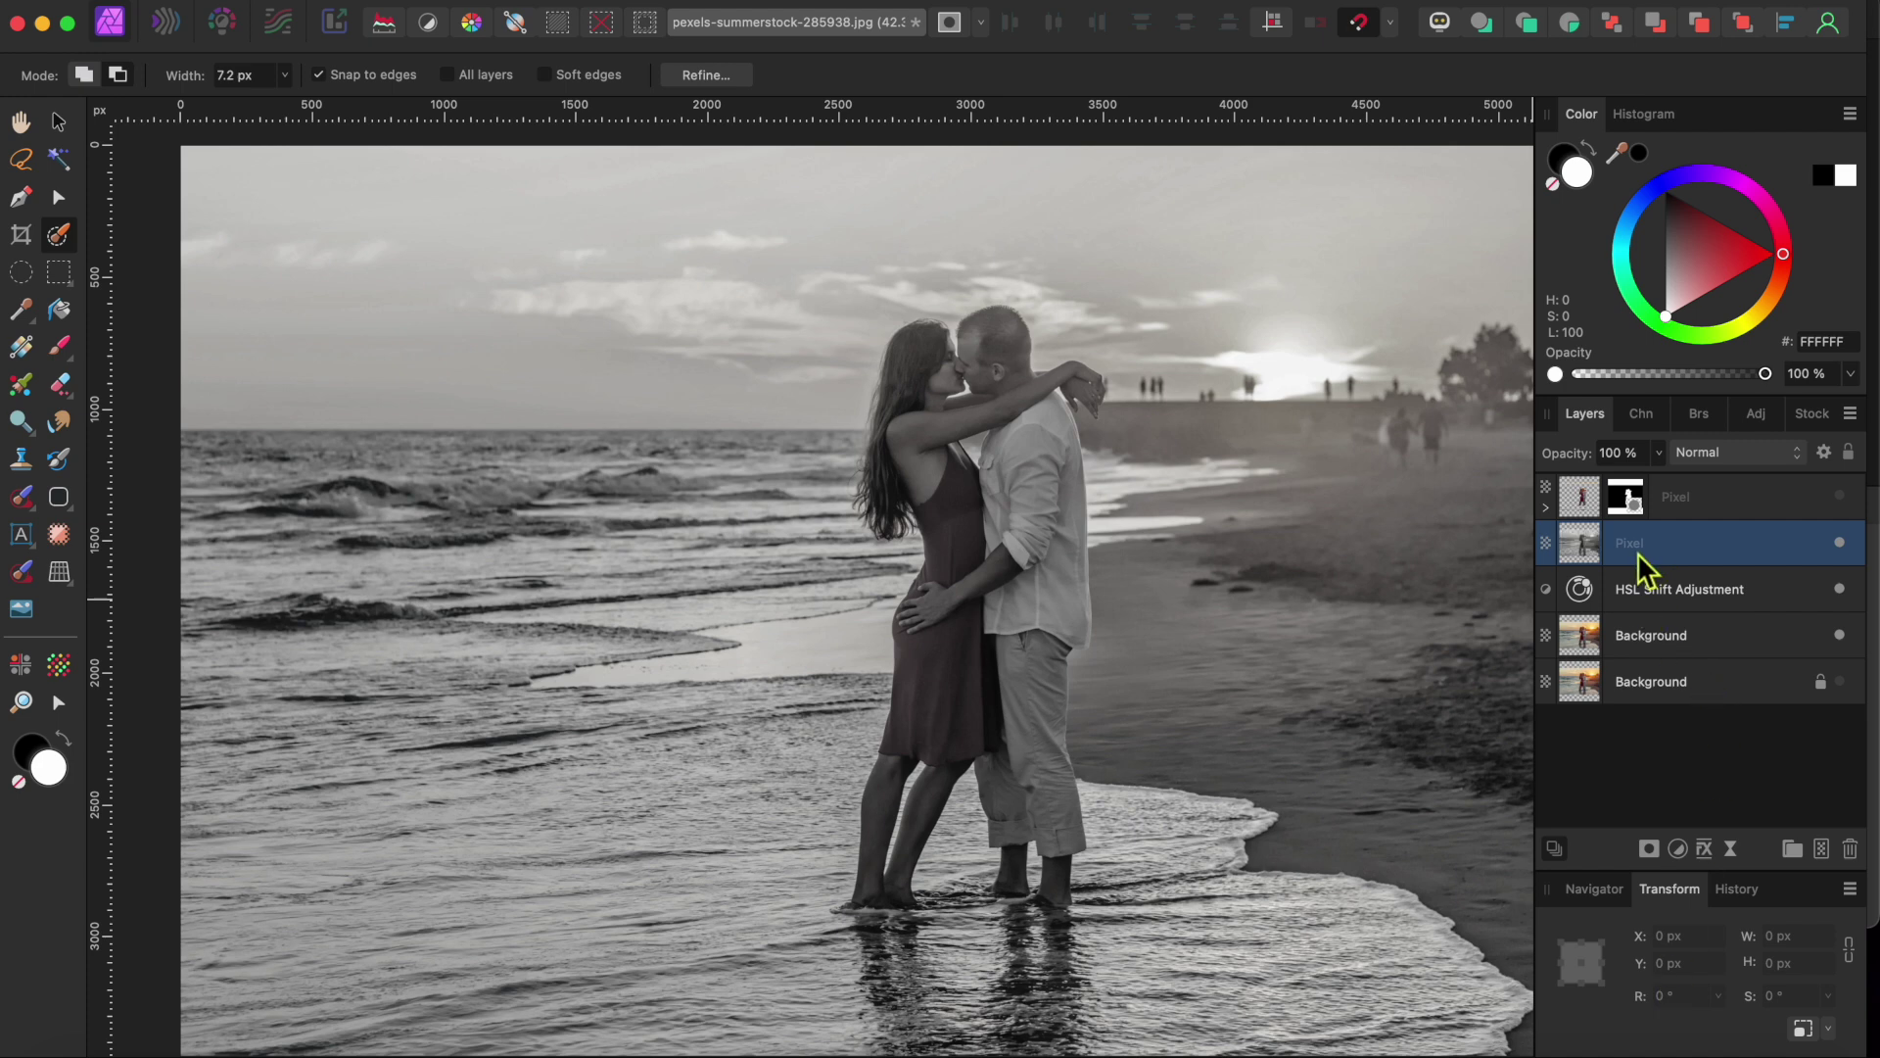
- Invert the merged grey layer and set its blend mode to Color Dodge
{"action": "left_click", "coordinate": [546, 4]}
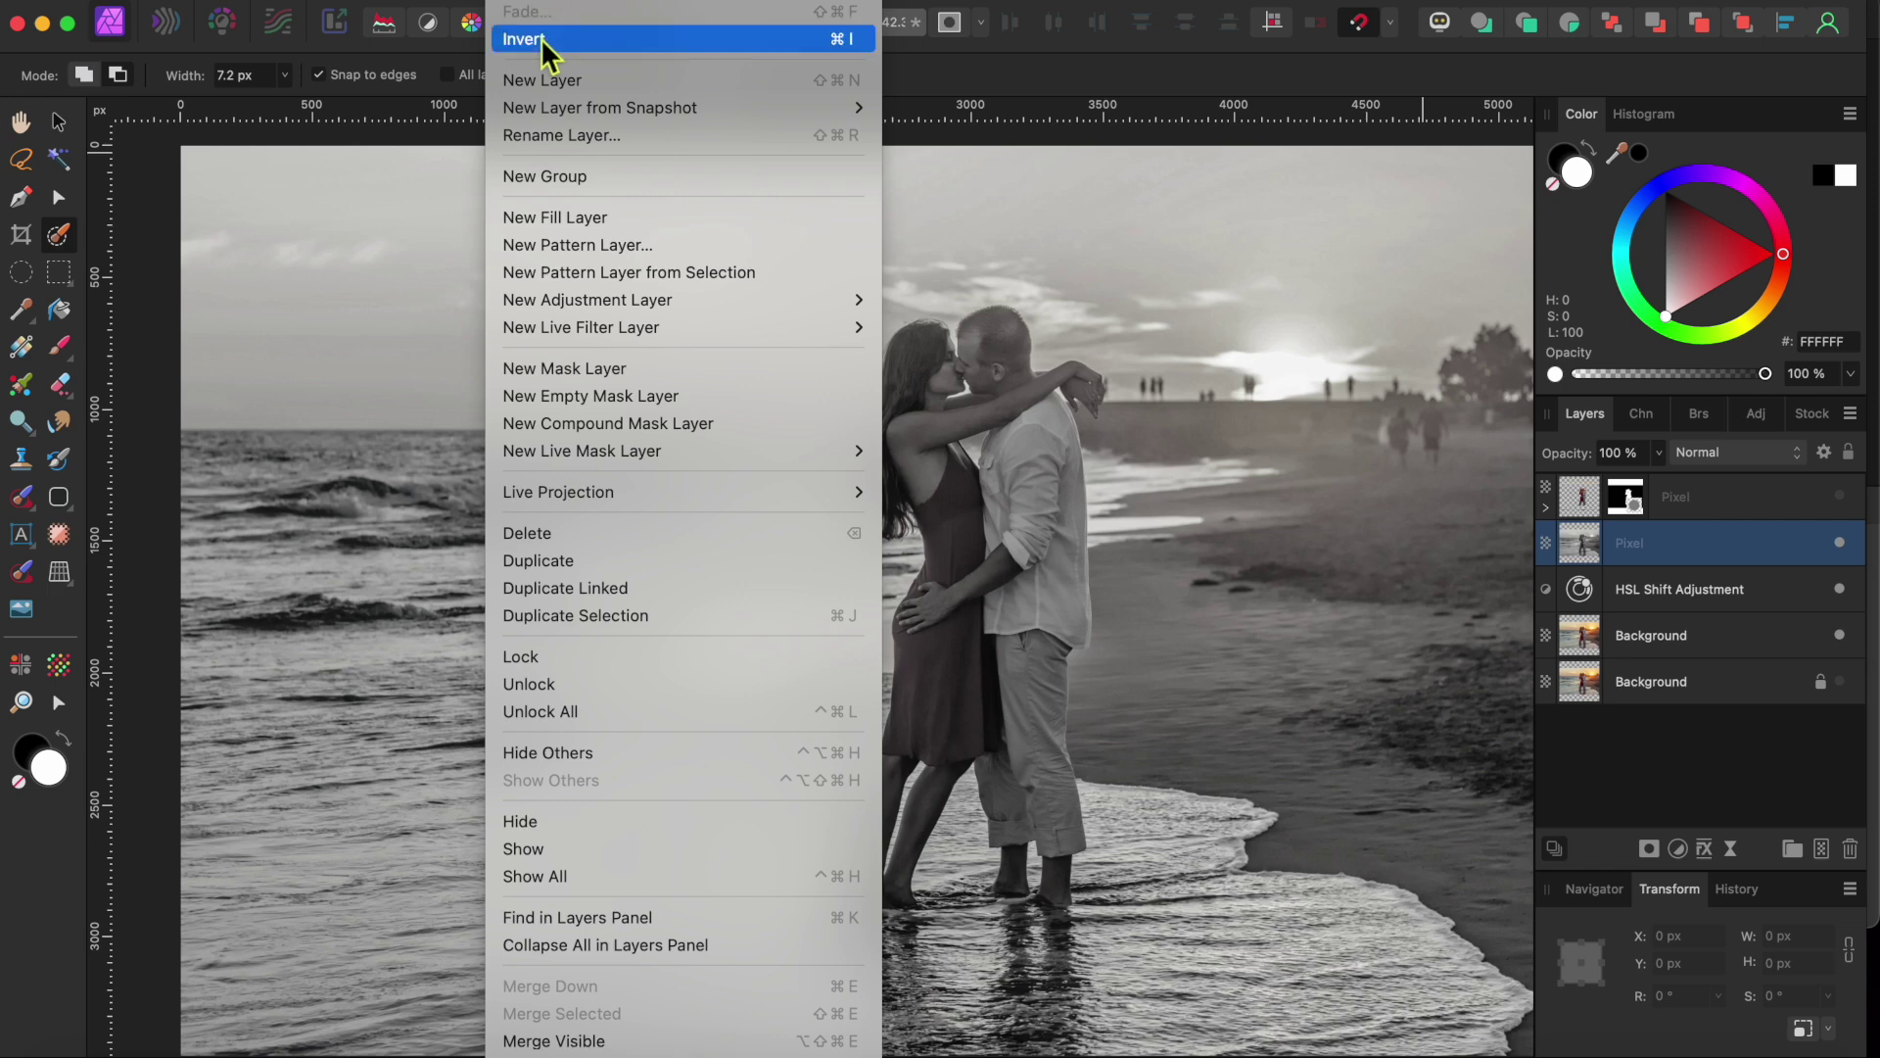
{"action": "left_click", "coordinate": [541, 38]}
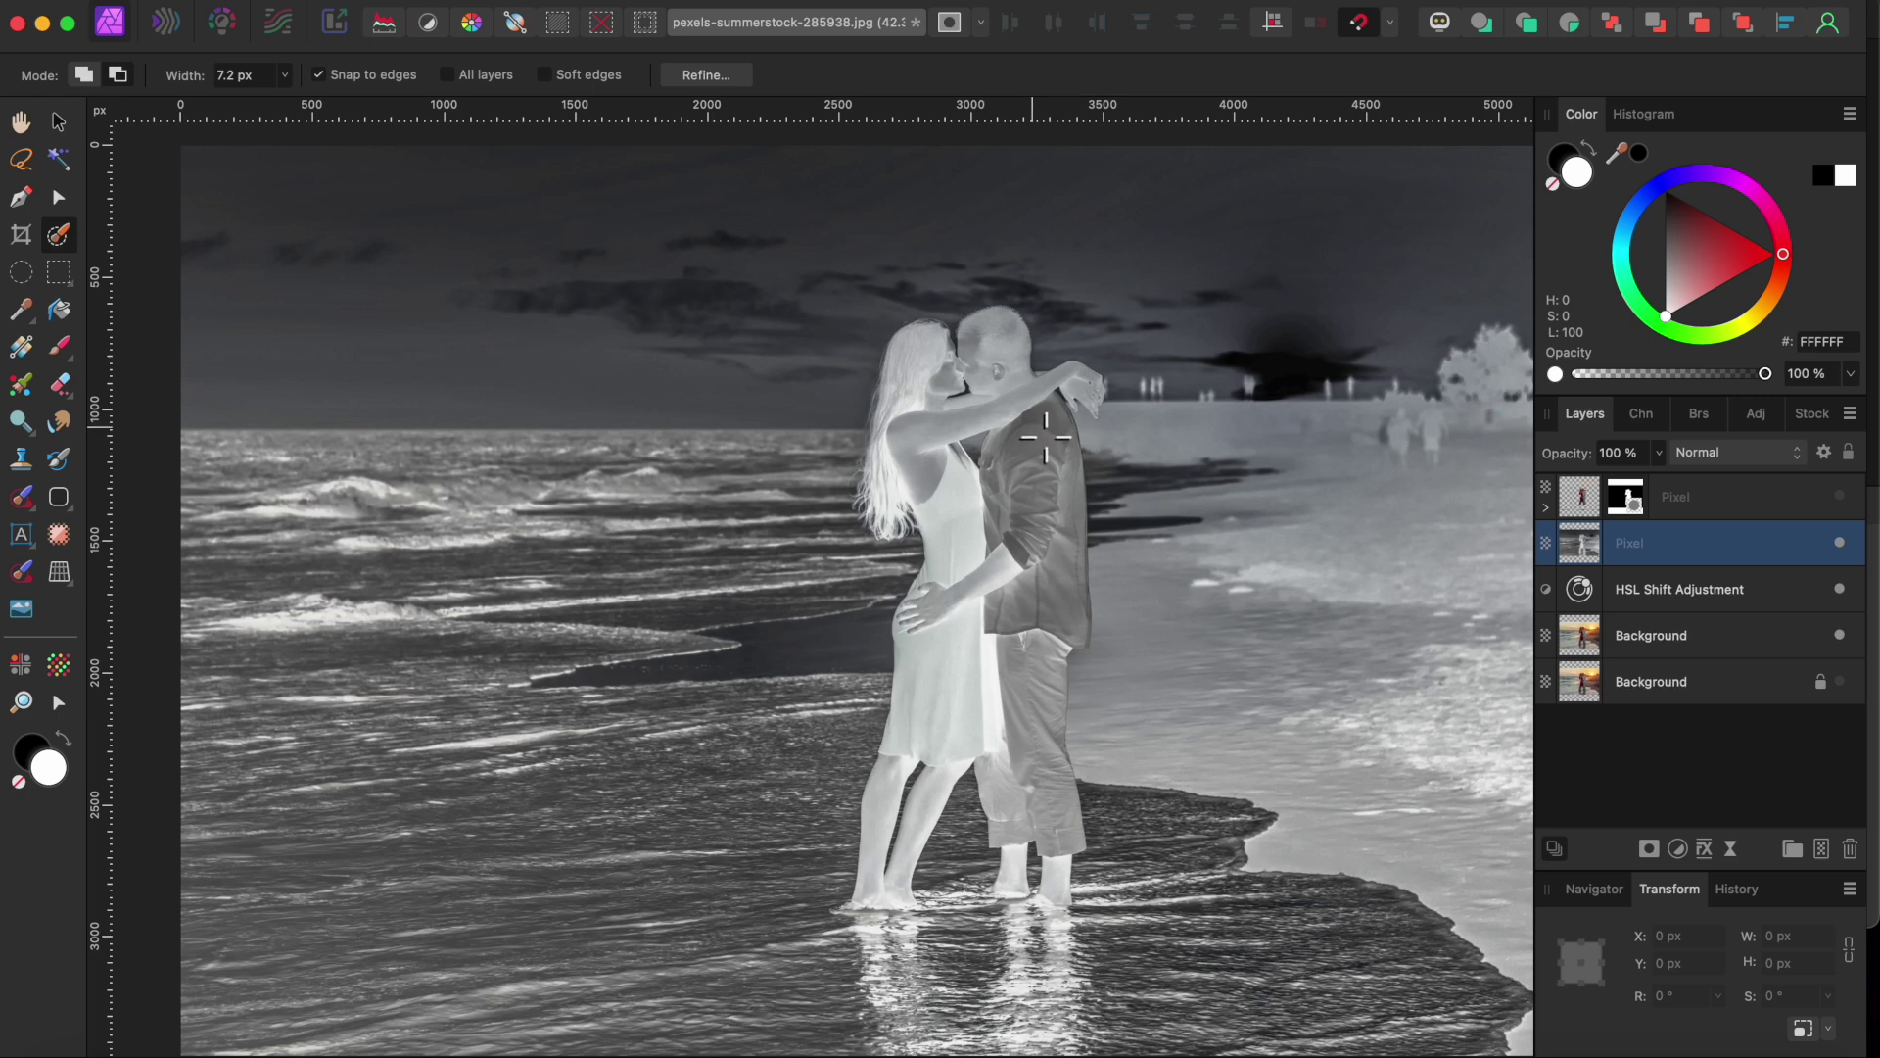
{"action": "left_click", "coordinate": [1736, 454]}
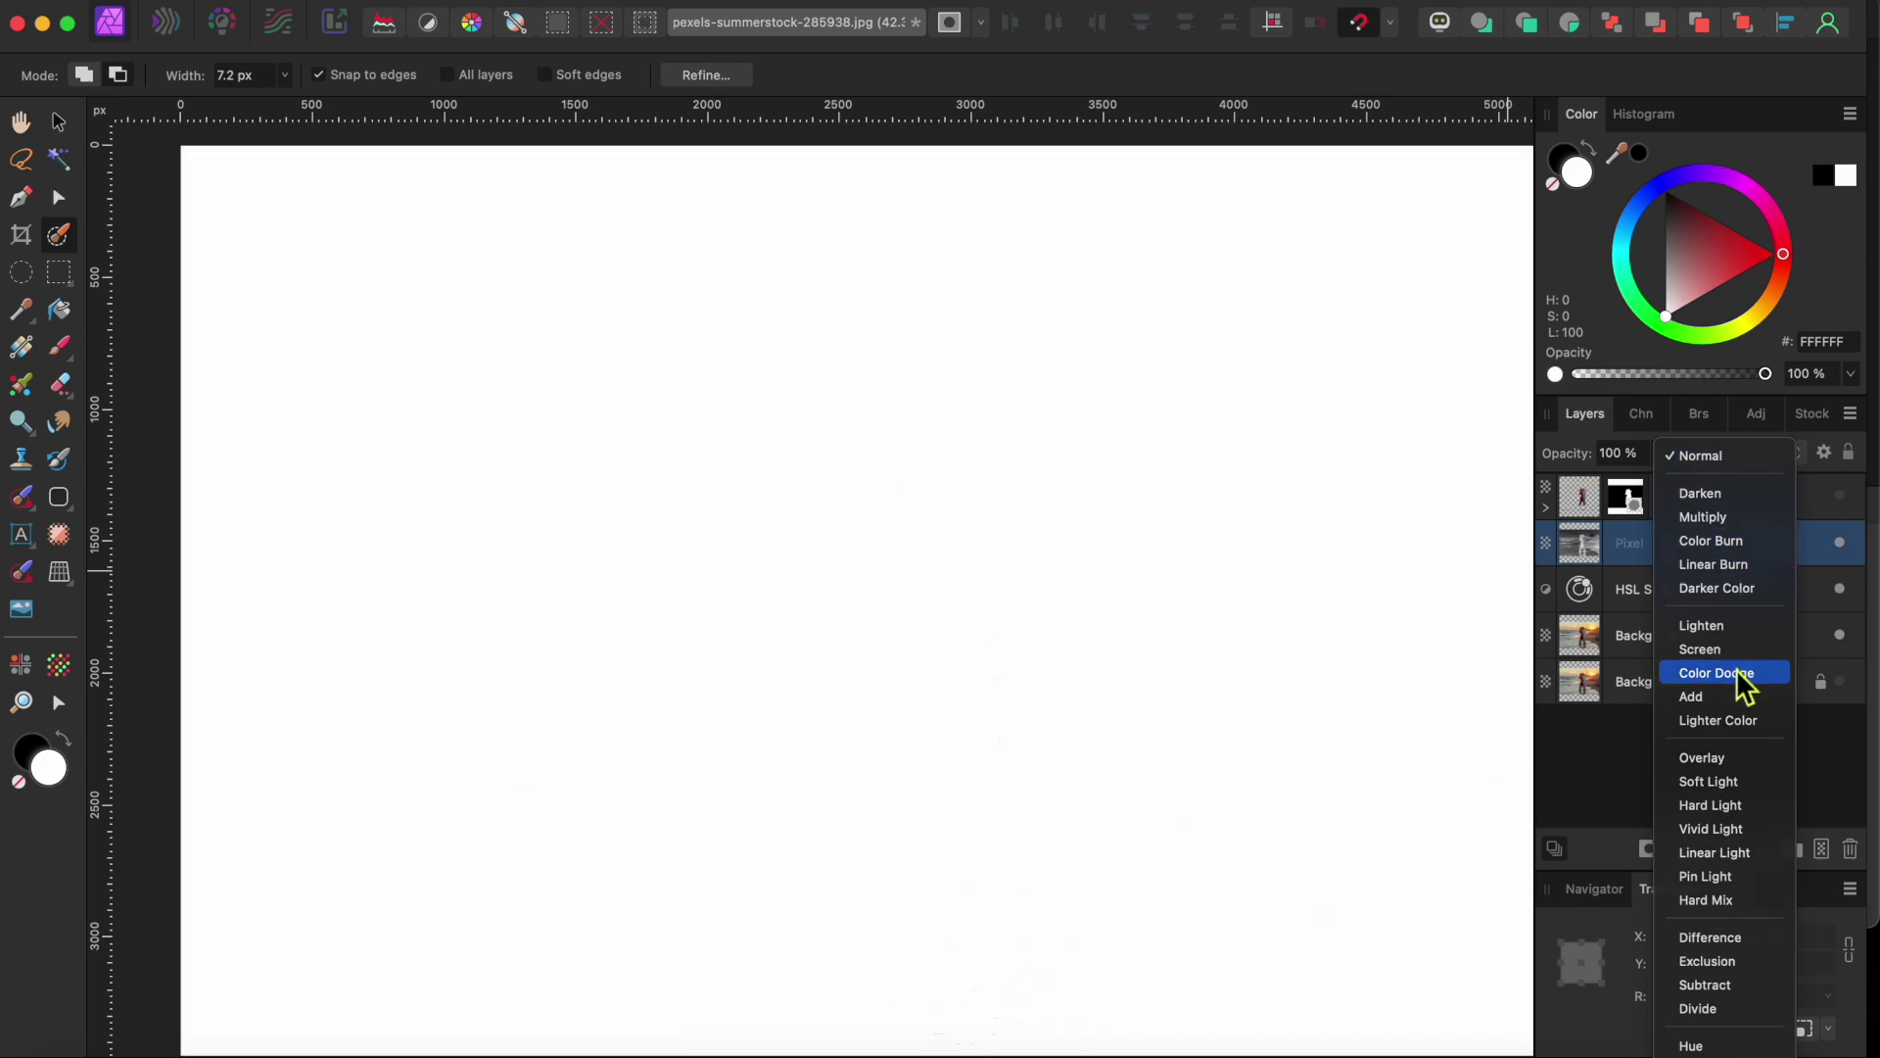
{"action": "left_click", "coordinate": [1746, 675]}
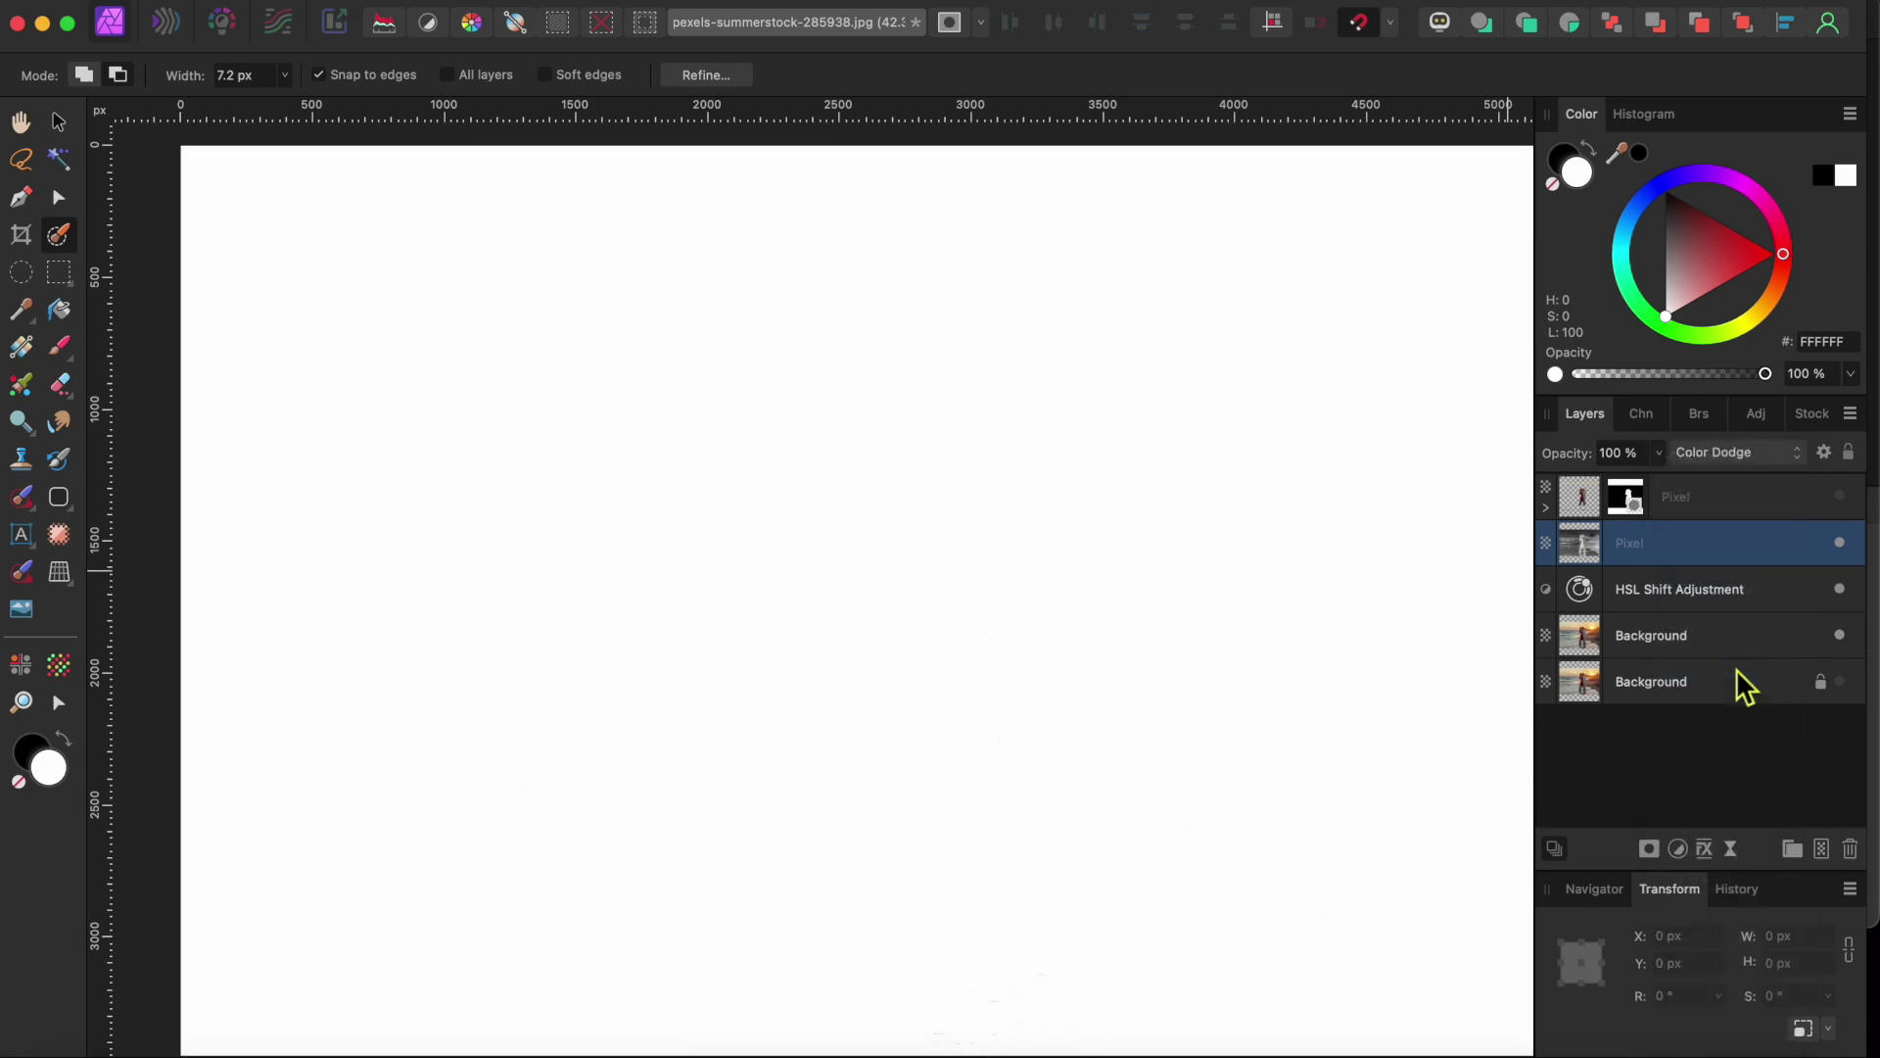
{"action": "left_click", "coordinate": [1729, 850]}
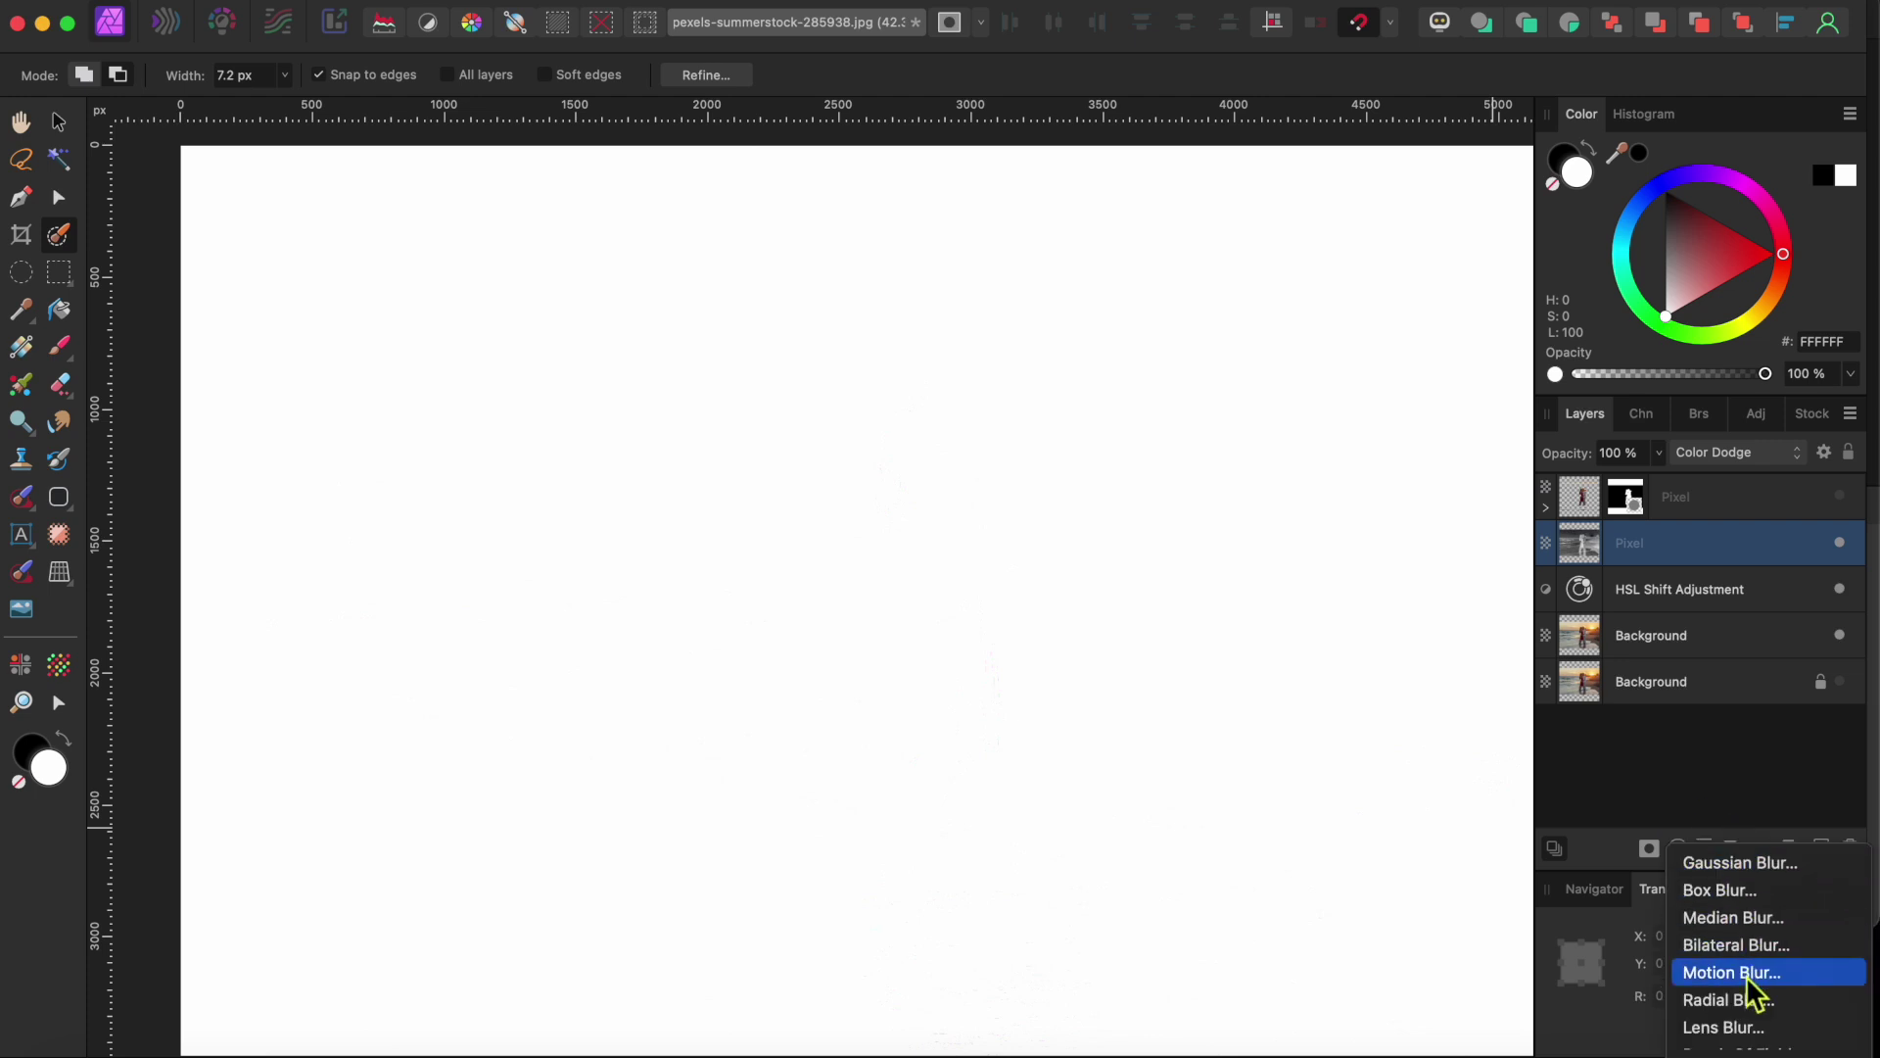
- Add a live Minimum Blur filter with its radius set to 7 px
{"action": "scroll", "coordinate": [1753, 989], "scroll_direction": "down", "scroll_amount": 2}
{"action": "scroll", "coordinate": [1752, 991], "scroll_direction": "down", "scroll_amount": 2}
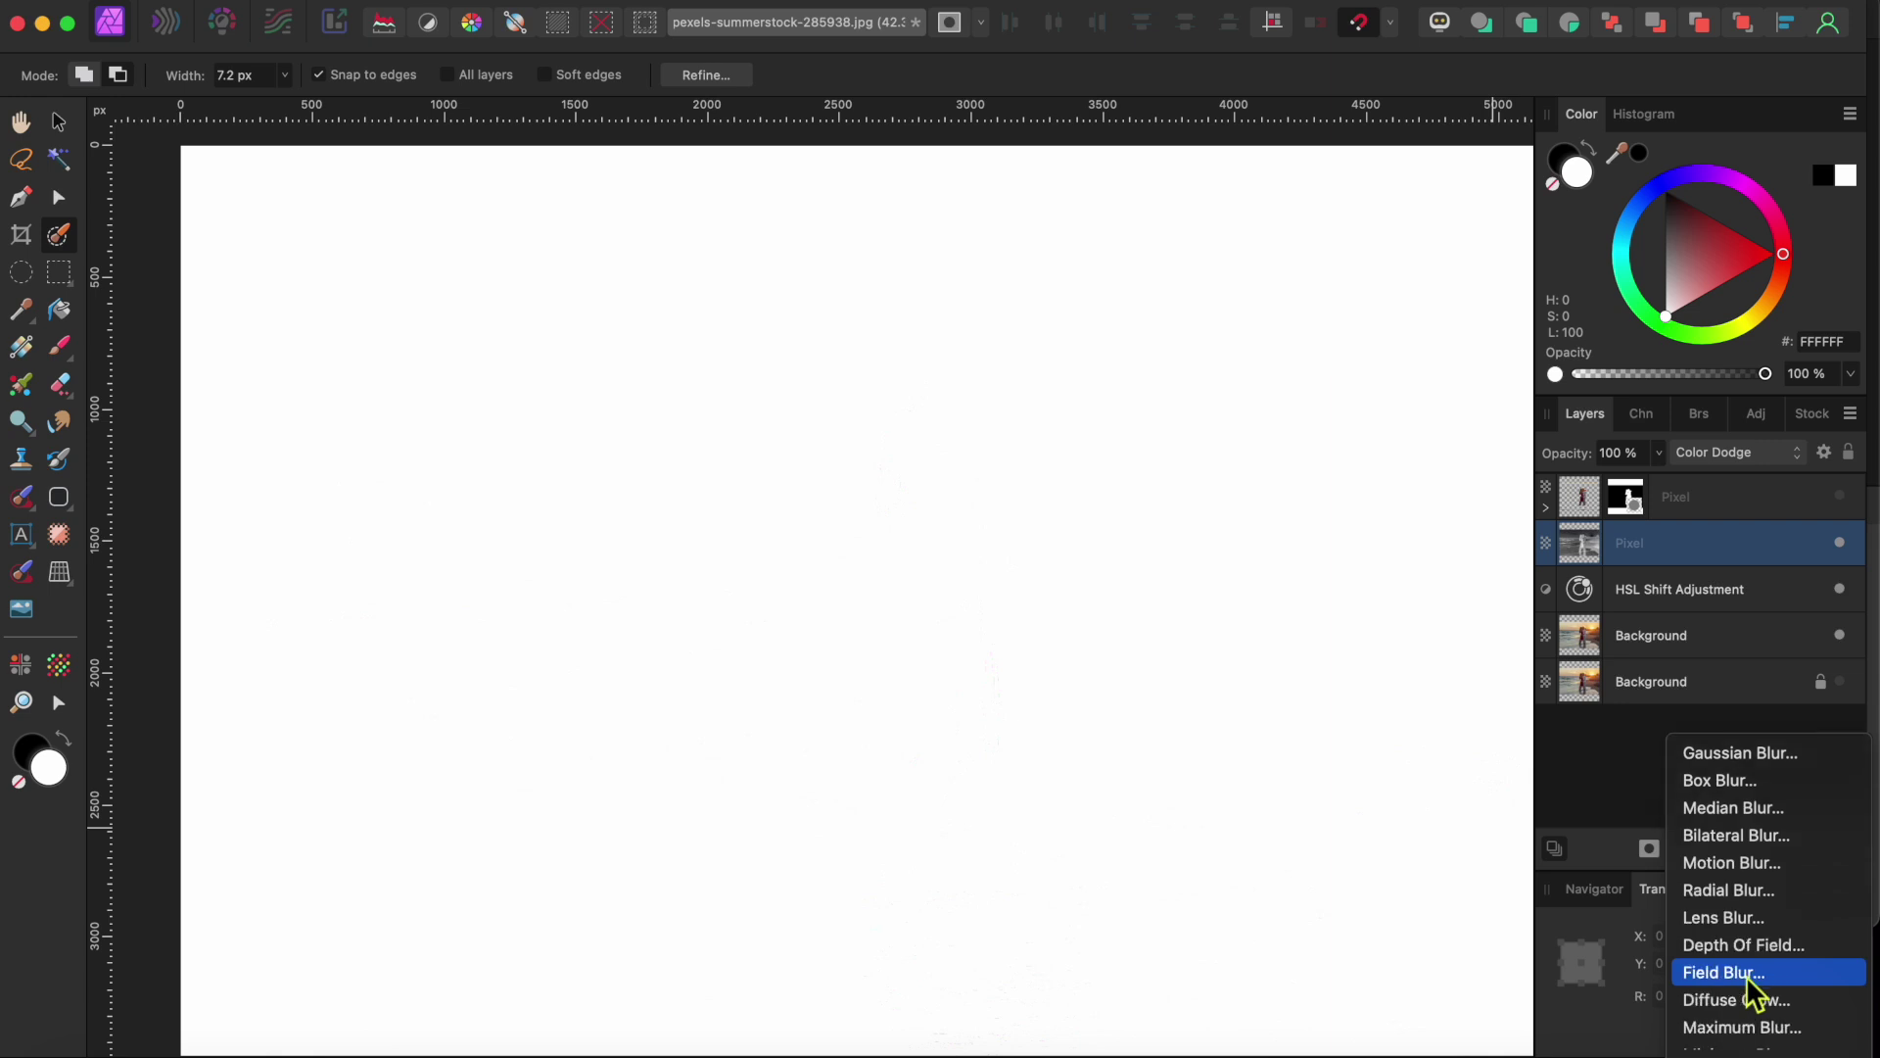
{"action": "scroll", "coordinate": [1745, 1009], "scroll_direction": "down", "scroll_amount": 2}
{"action": "left_click", "coordinate": [1741, 1001]}
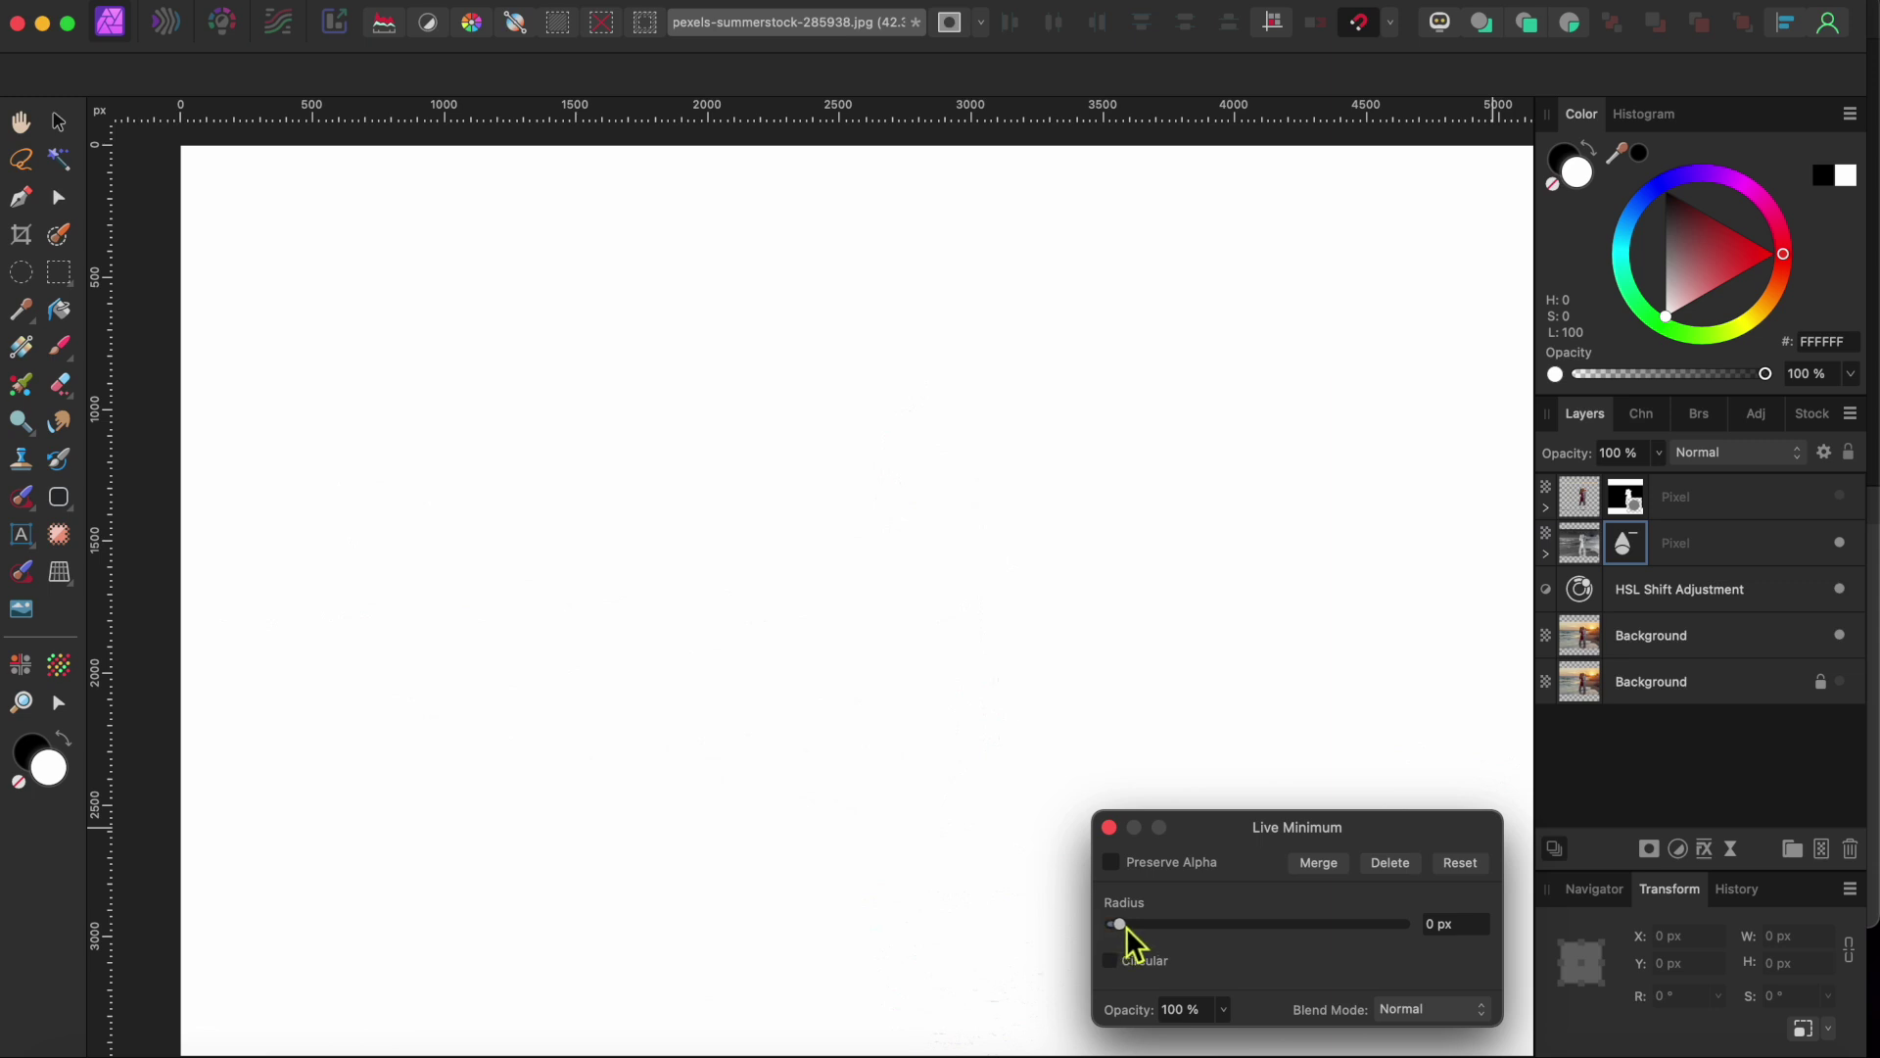
{"action": "left_click_drag", "start_coordinate": [1137, 926], "coordinate": [1148, 926]}
{"action": "left_click_drag", "start_coordinate": [1158, 930], "coordinate": [1230, 945]}
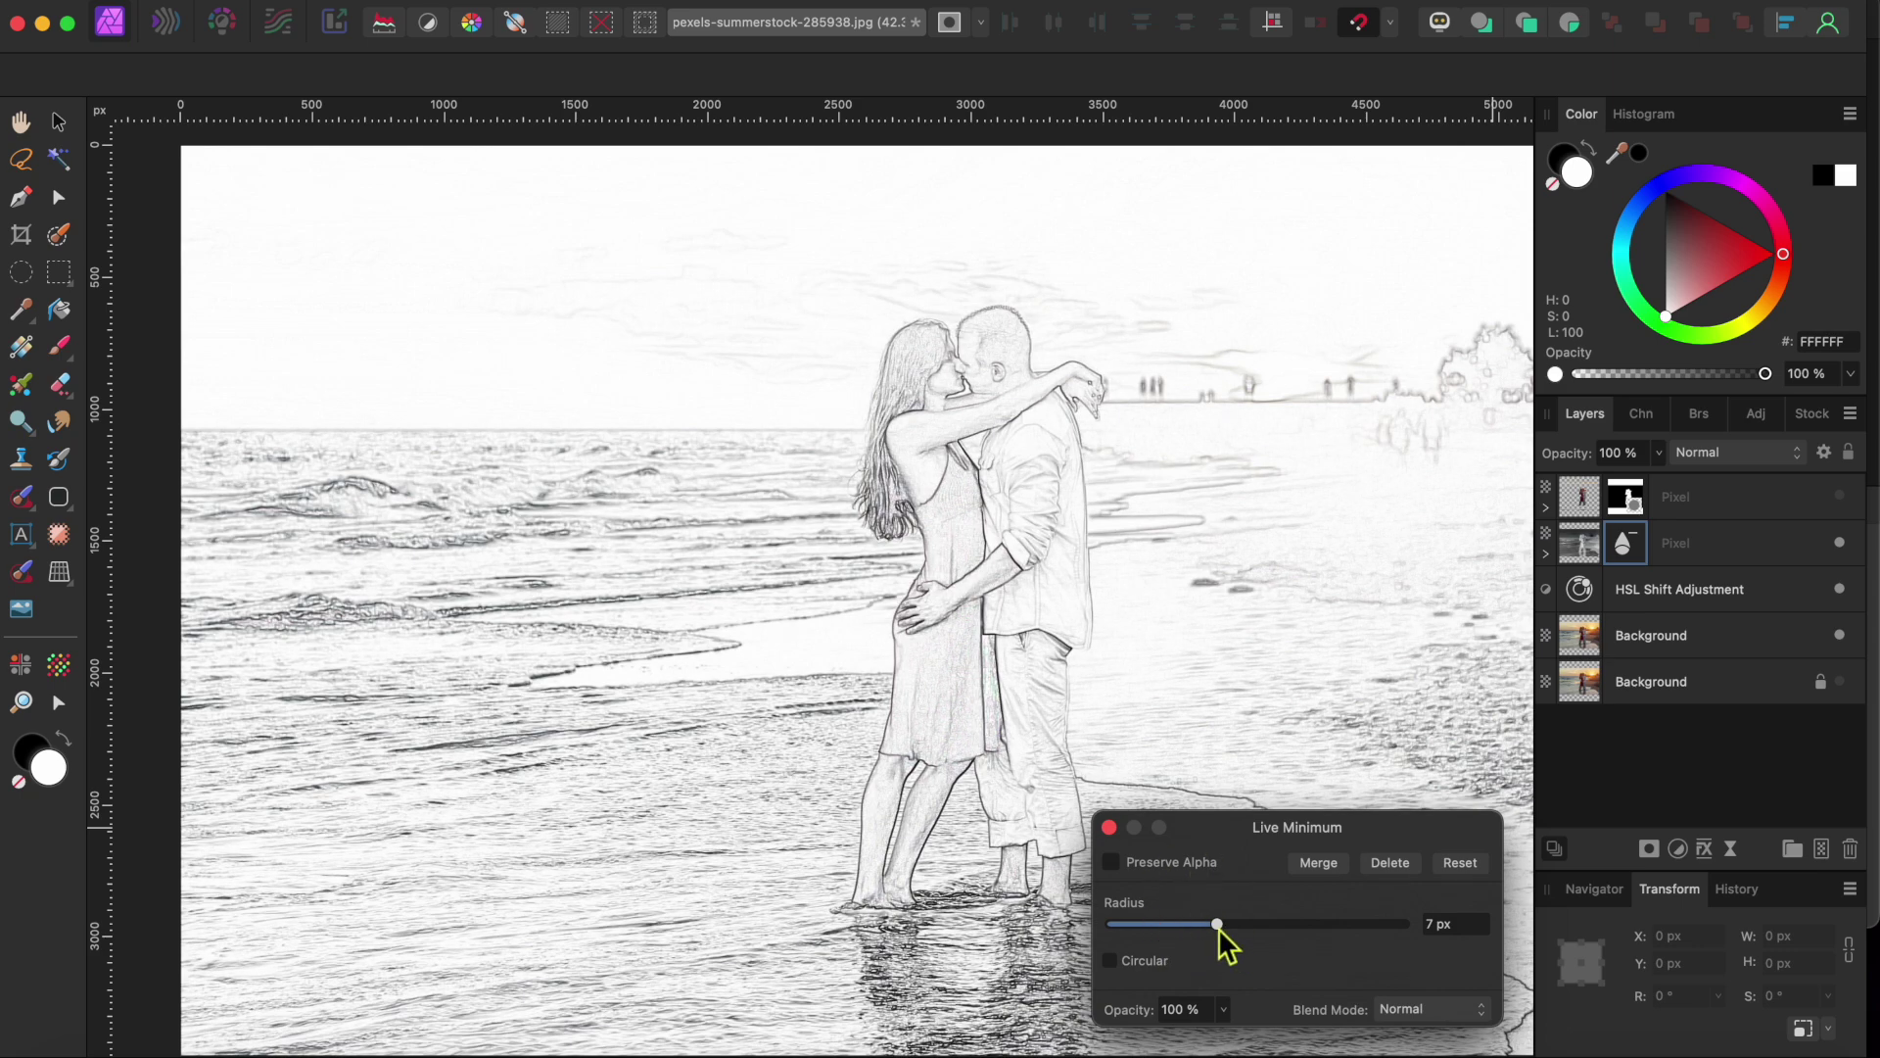
{"action": "left_click", "coordinate": [1110, 827]}
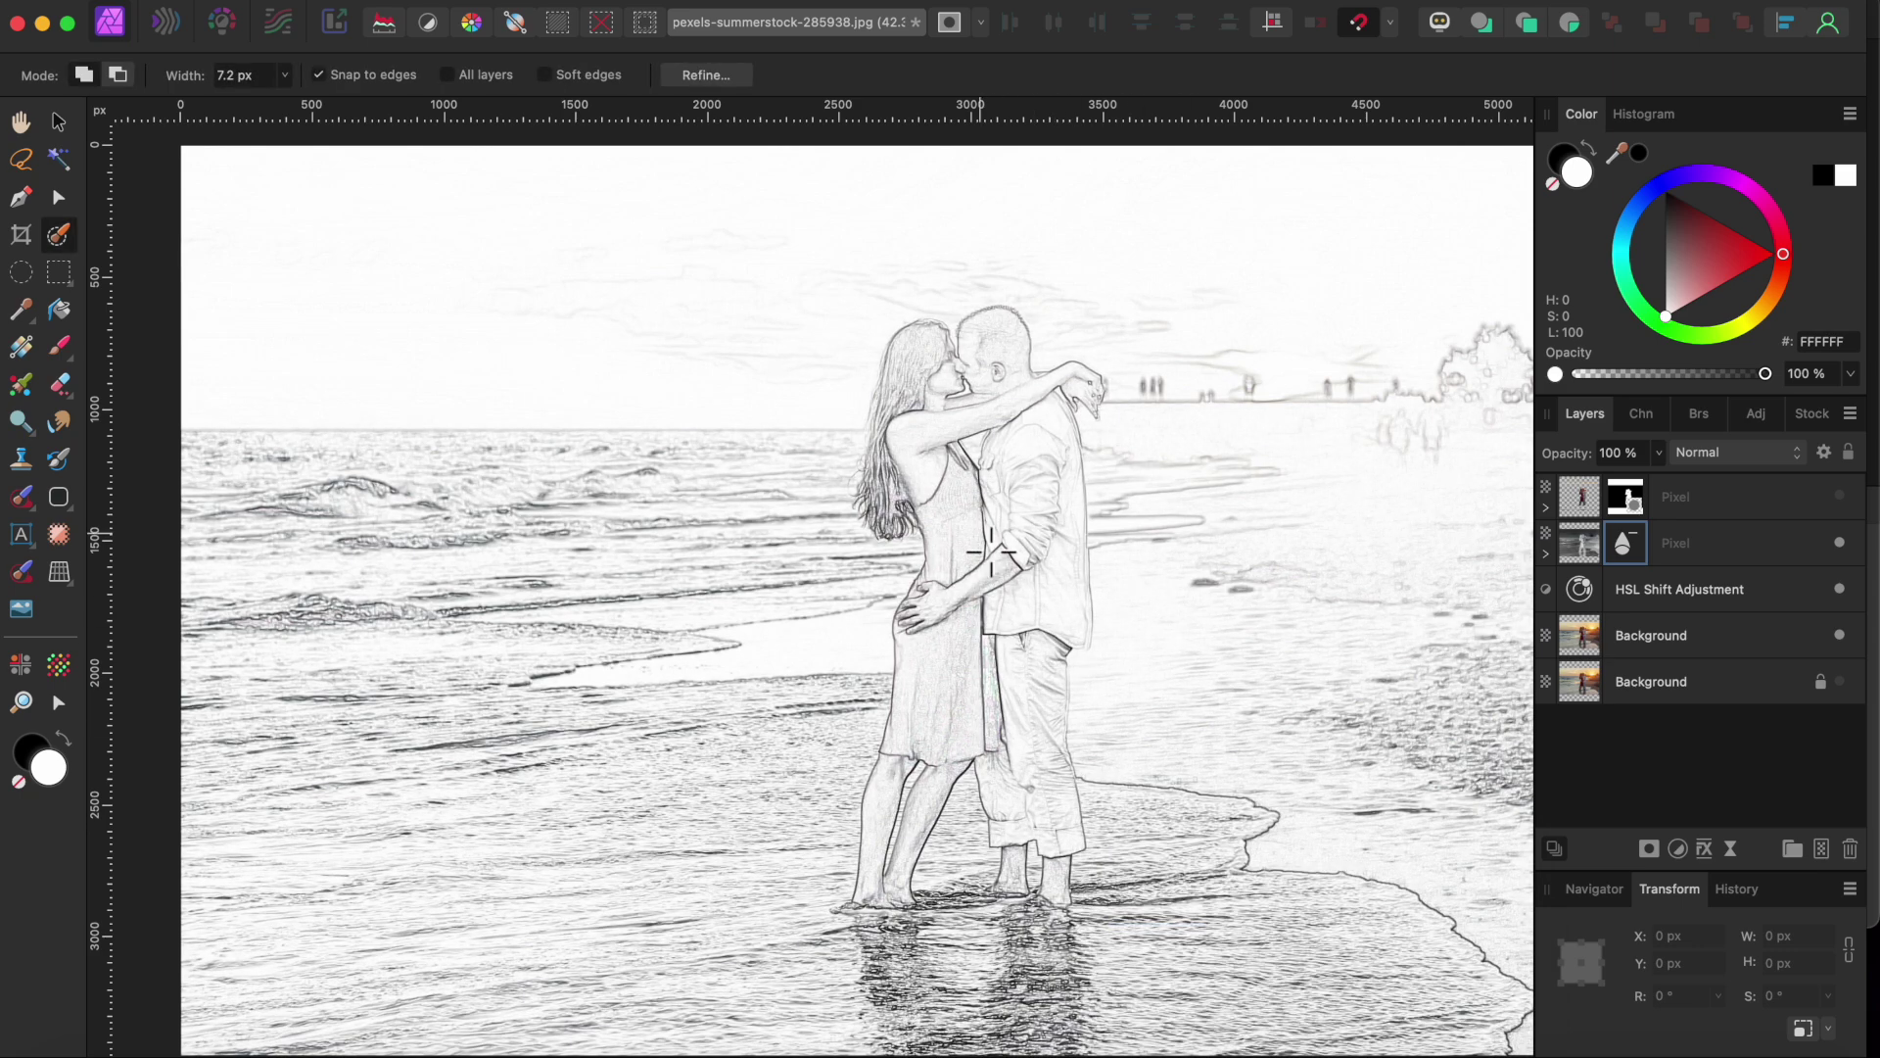
- Show the full-colour couple layer and try the HSL Saturation Shift at 59%
{"action": "left_click", "coordinate": [1841, 496]}
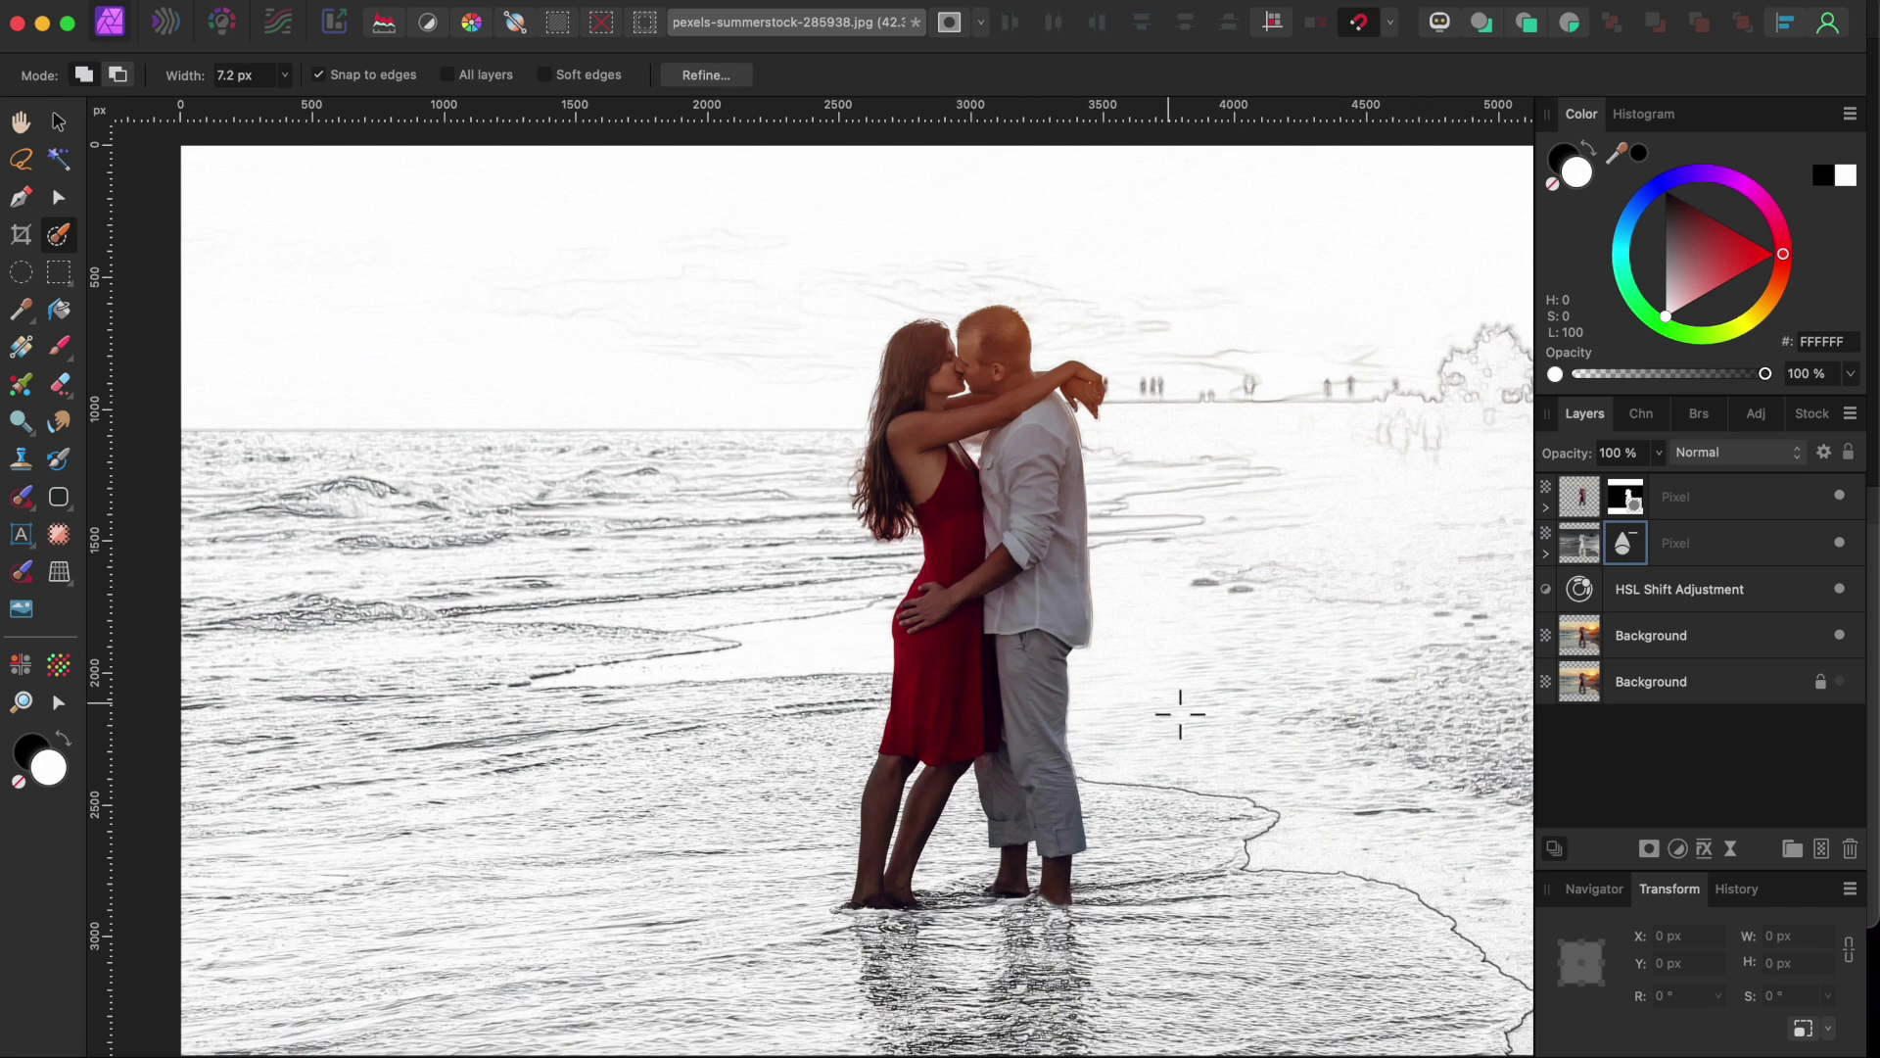
{"action": "scroll", "coordinate": [1180, 714], "scroll_direction": "down", "scroll_amount": 2}
{"action": "scroll", "coordinate": [1175, 714], "scroll_direction": "right", "scroll_amount": 1}
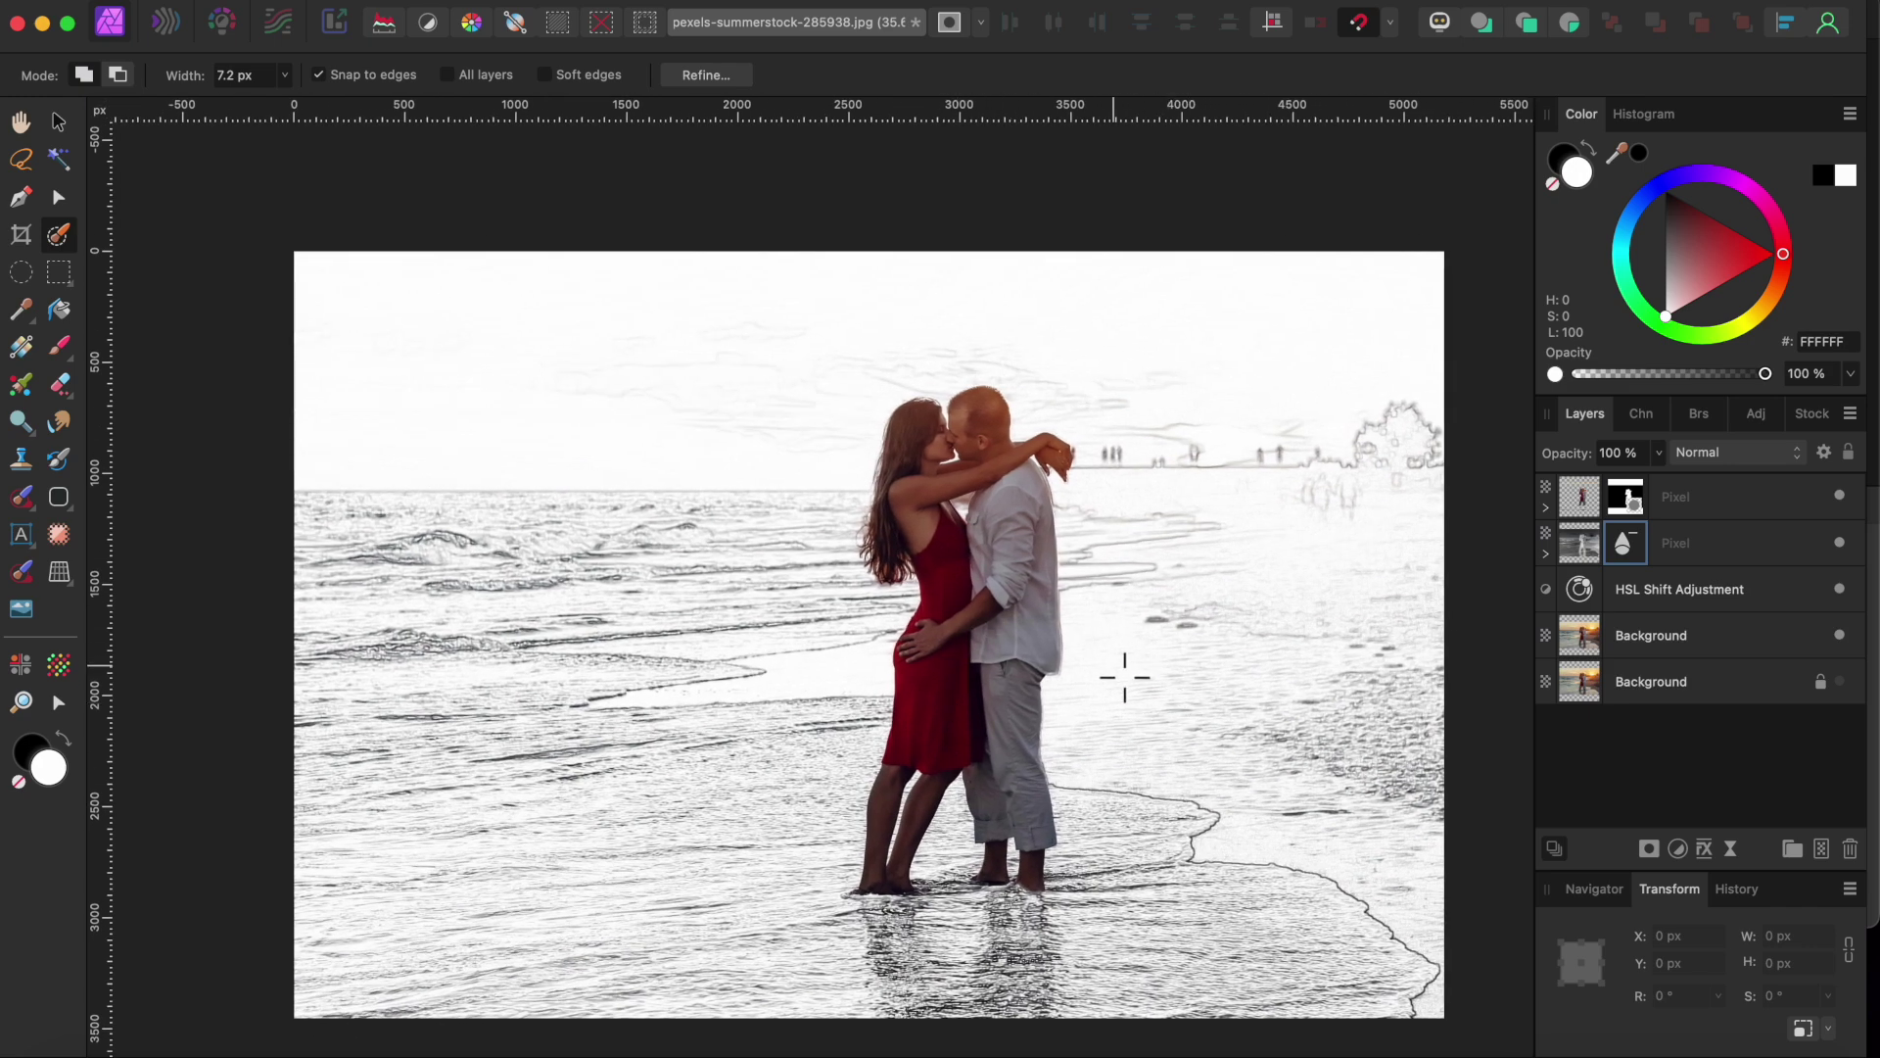
{"action": "double_click", "coordinate": [1581, 591]}
{"action": "mouse_move", "coordinate": [1297, 943]}
{"action": "left_mouse_down"}
{"action": "mouse_move", "coordinate": [1589, 954]}
{"action": "mouse_move", "coordinate": [1566, 955]}
{"action": "left_mouse_up"}
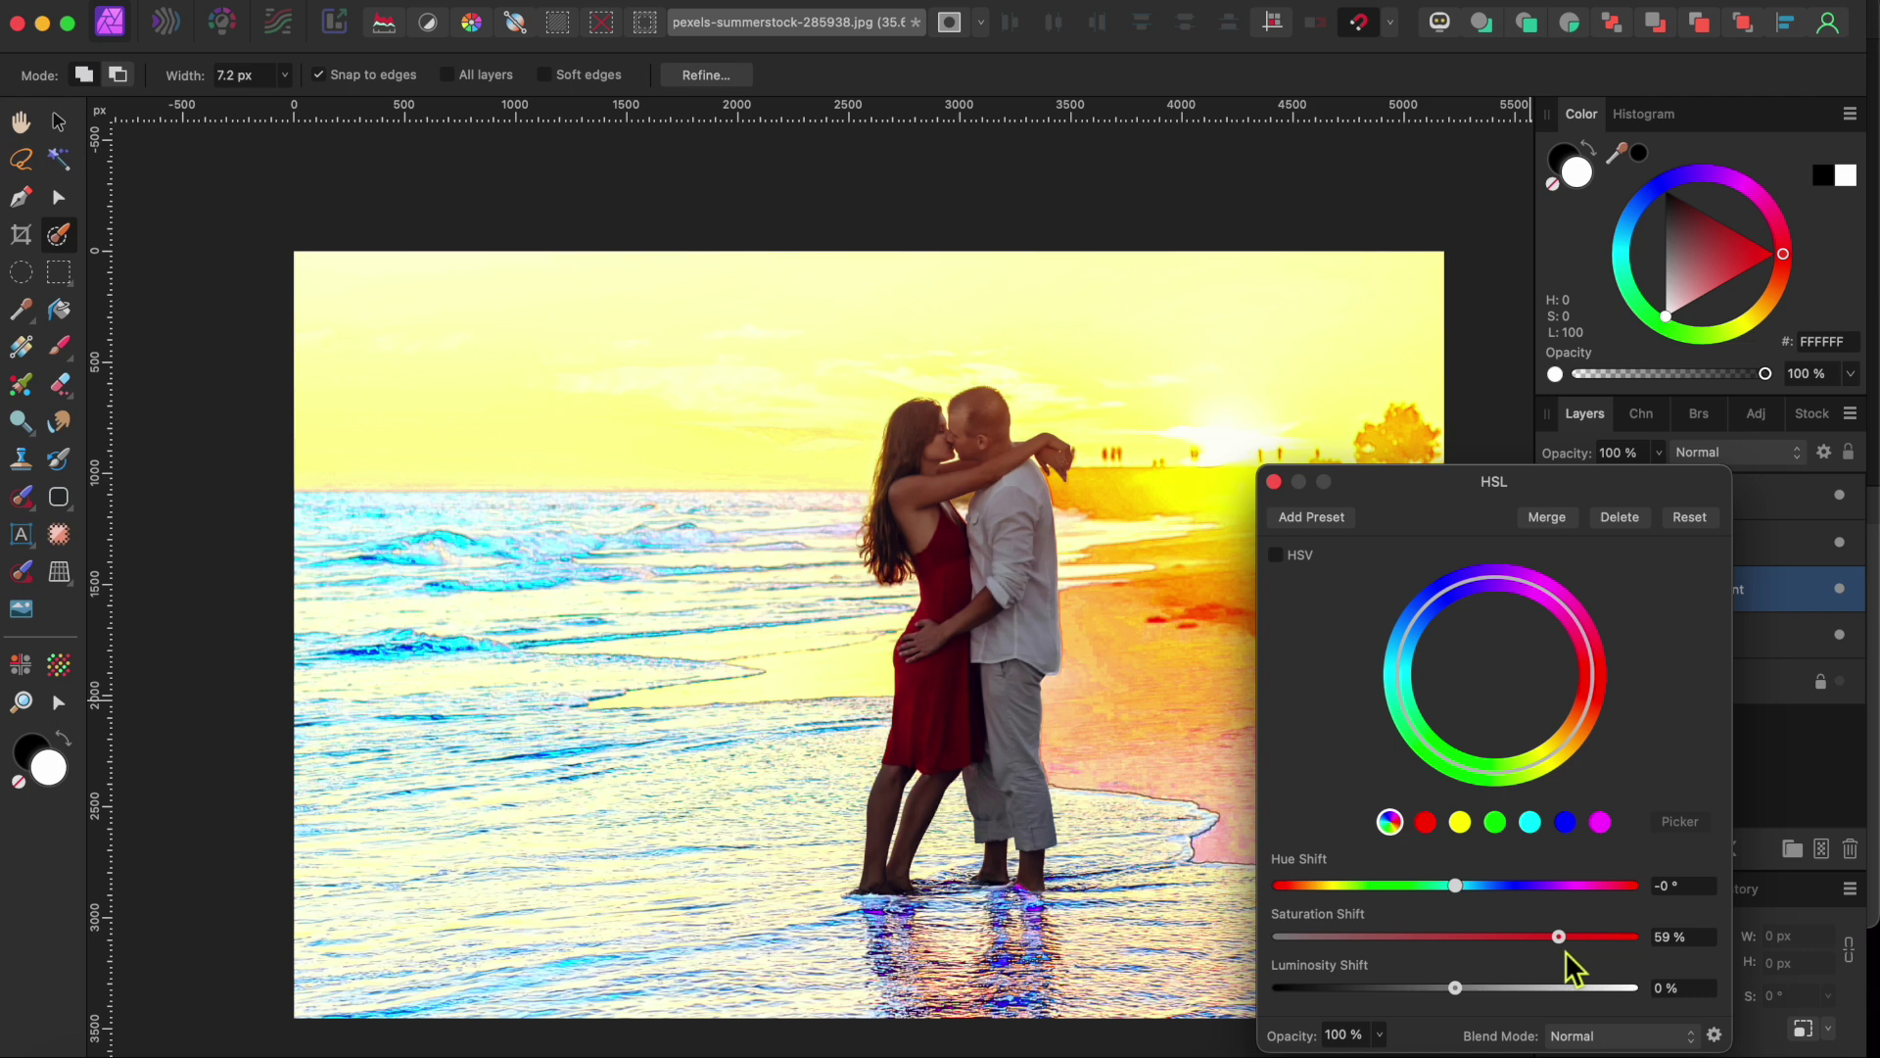
{"action": "left_click", "coordinate": [1273, 481]}
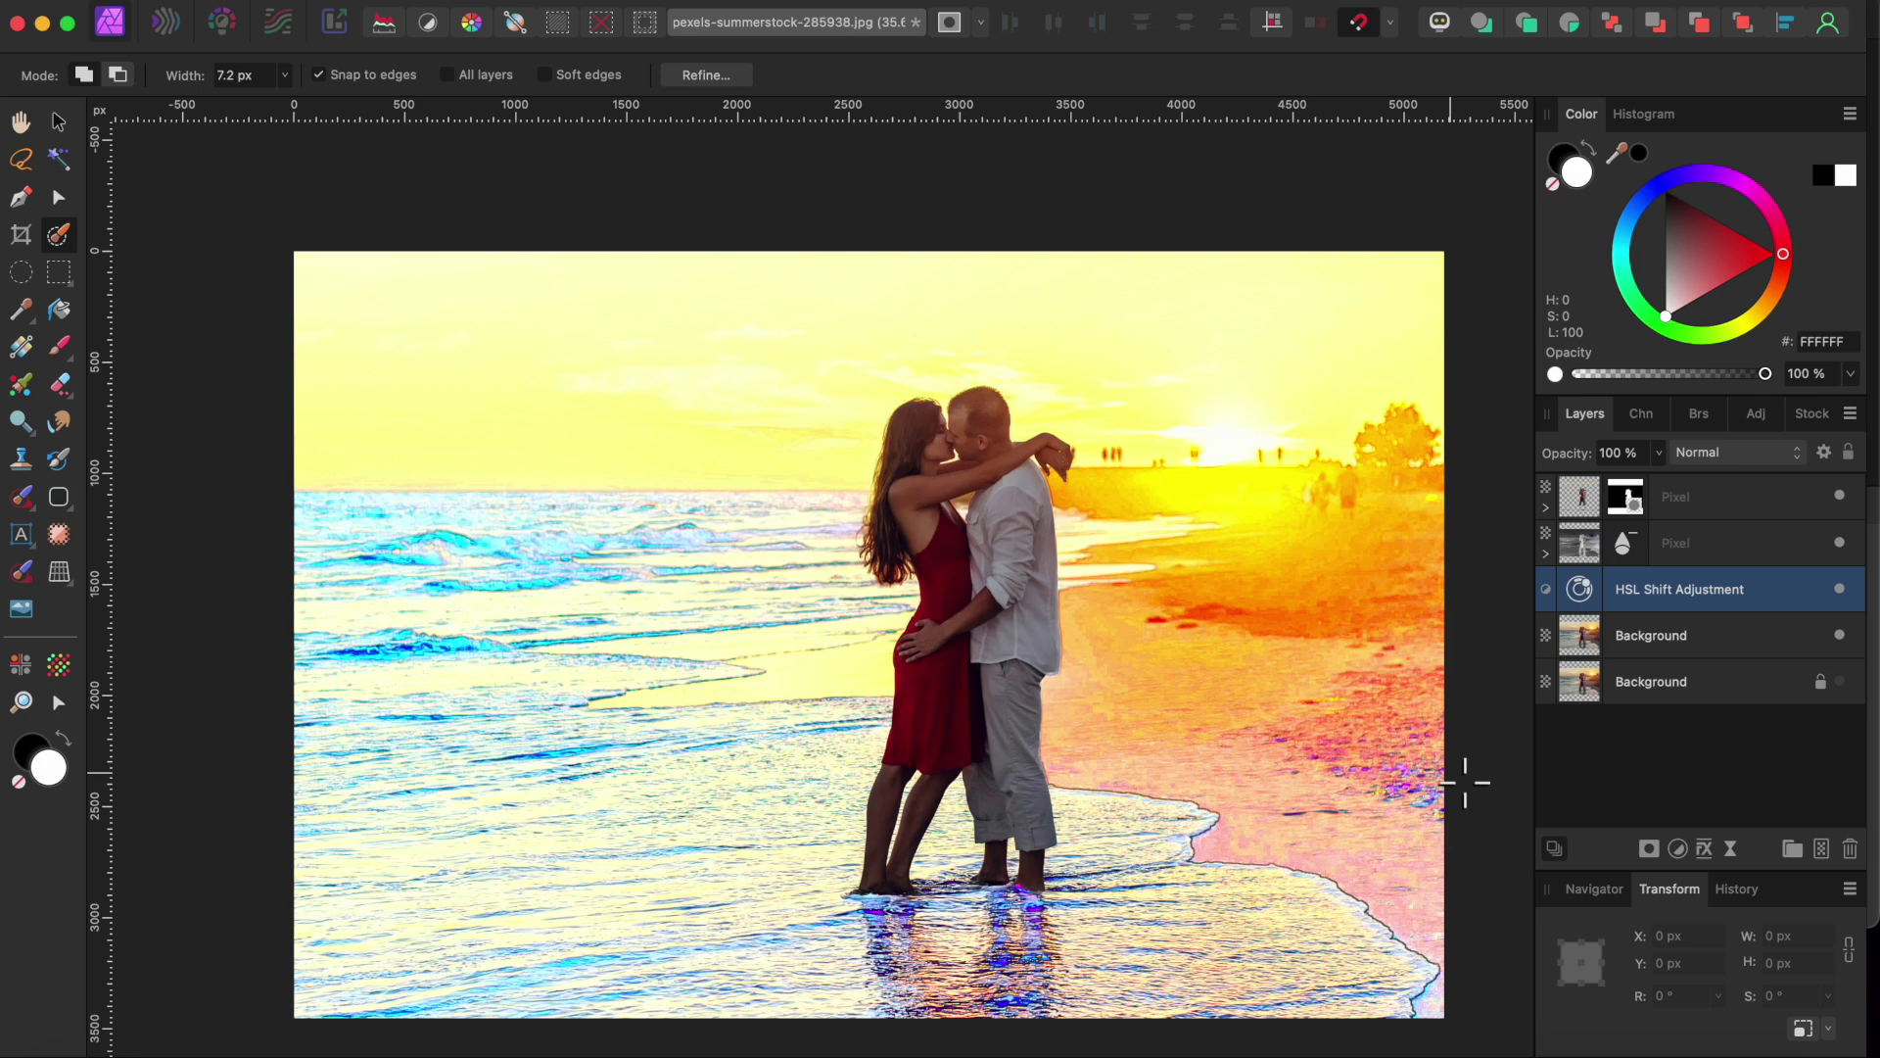
- Set the HSL Saturation Shift to -100% so the sketched background is fully grey
{"action": "double_click", "coordinate": [1580, 588]}
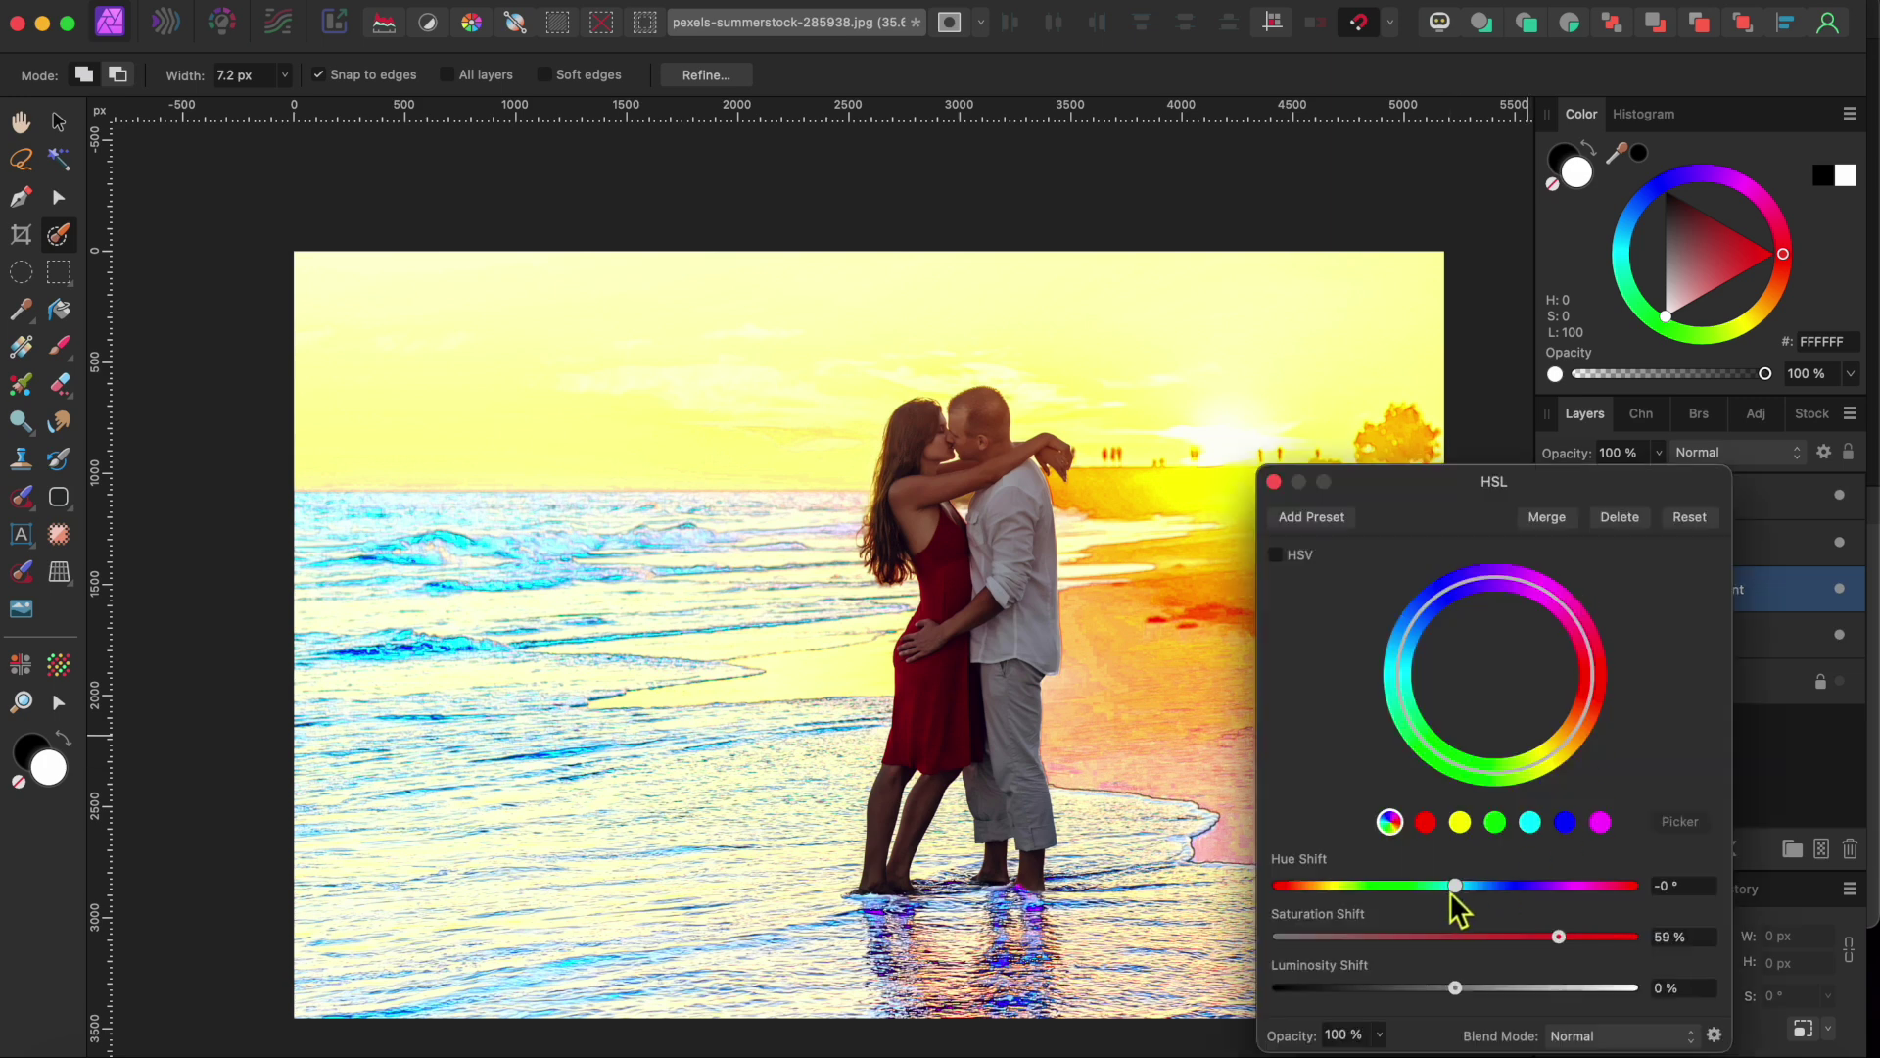
{"action": "left_click_drag", "start_coordinate": [1558, 937], "coordinate": [1275, 938]}
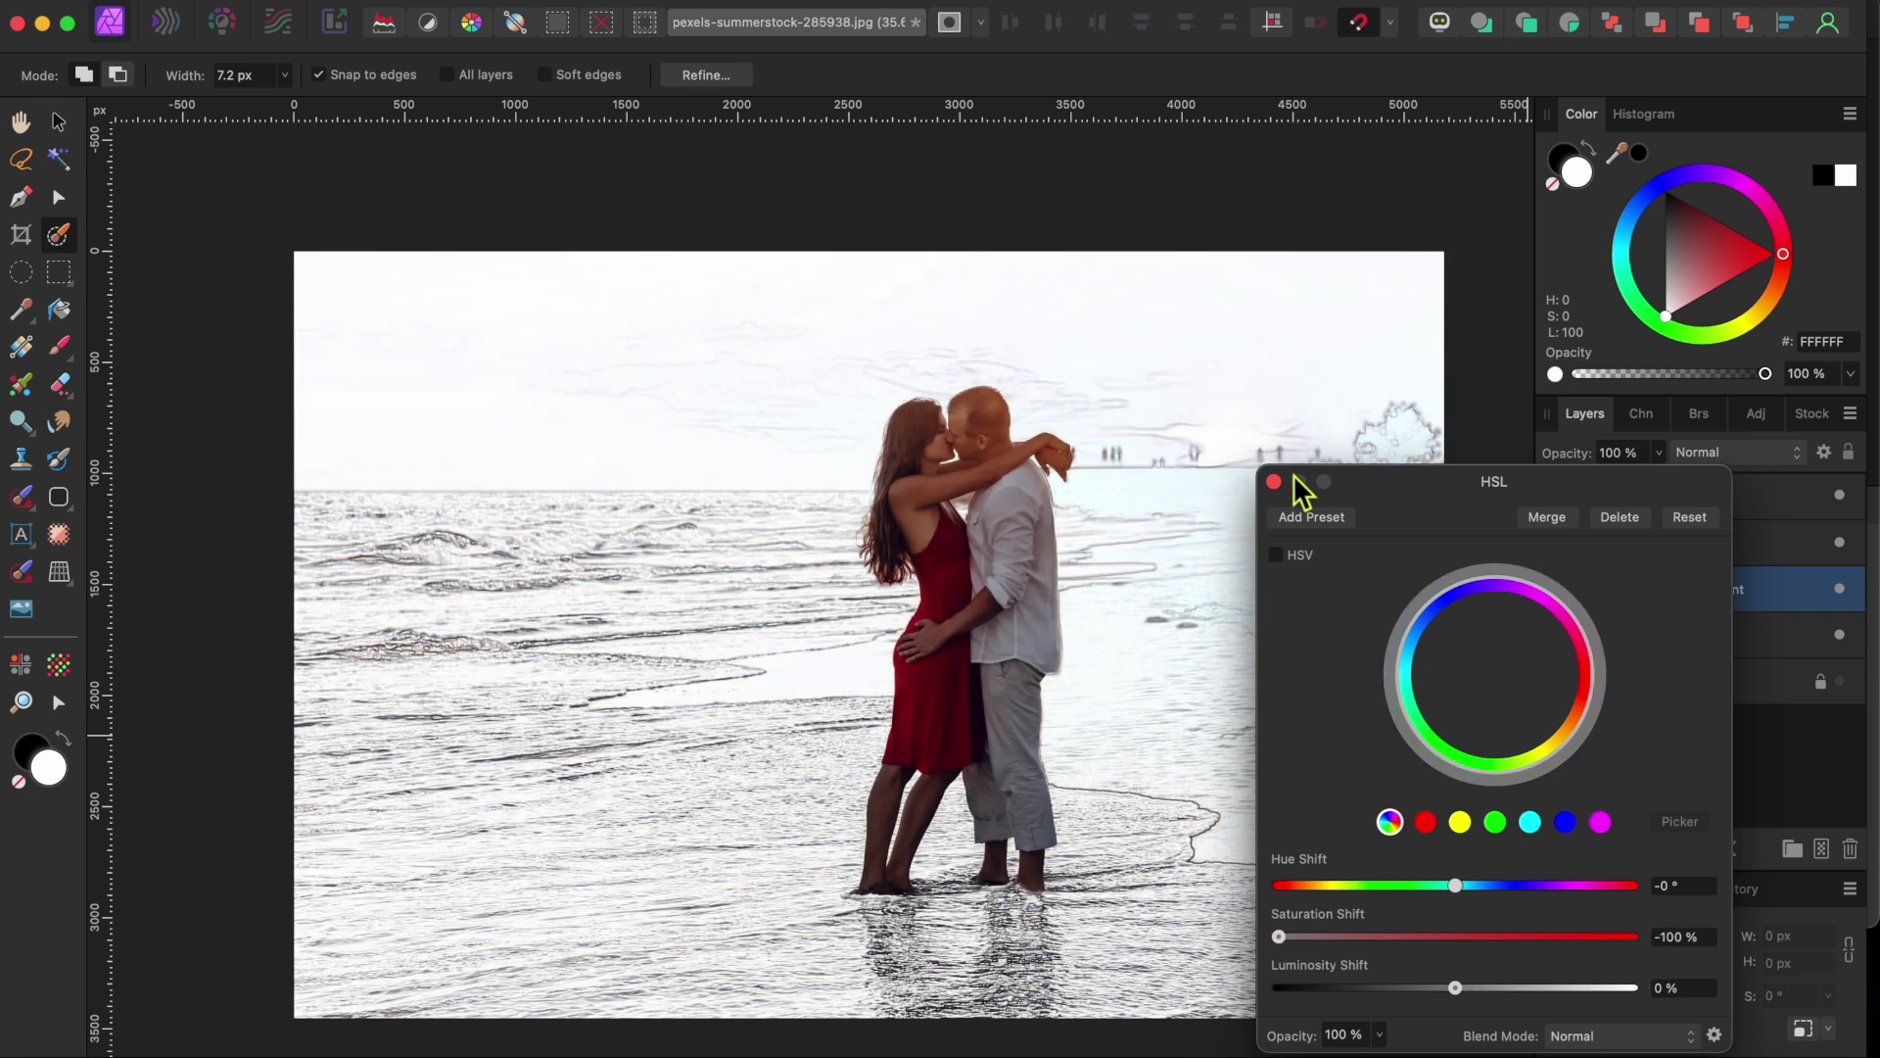
{"action": "left_click", "coordinate": [1274, 482]}
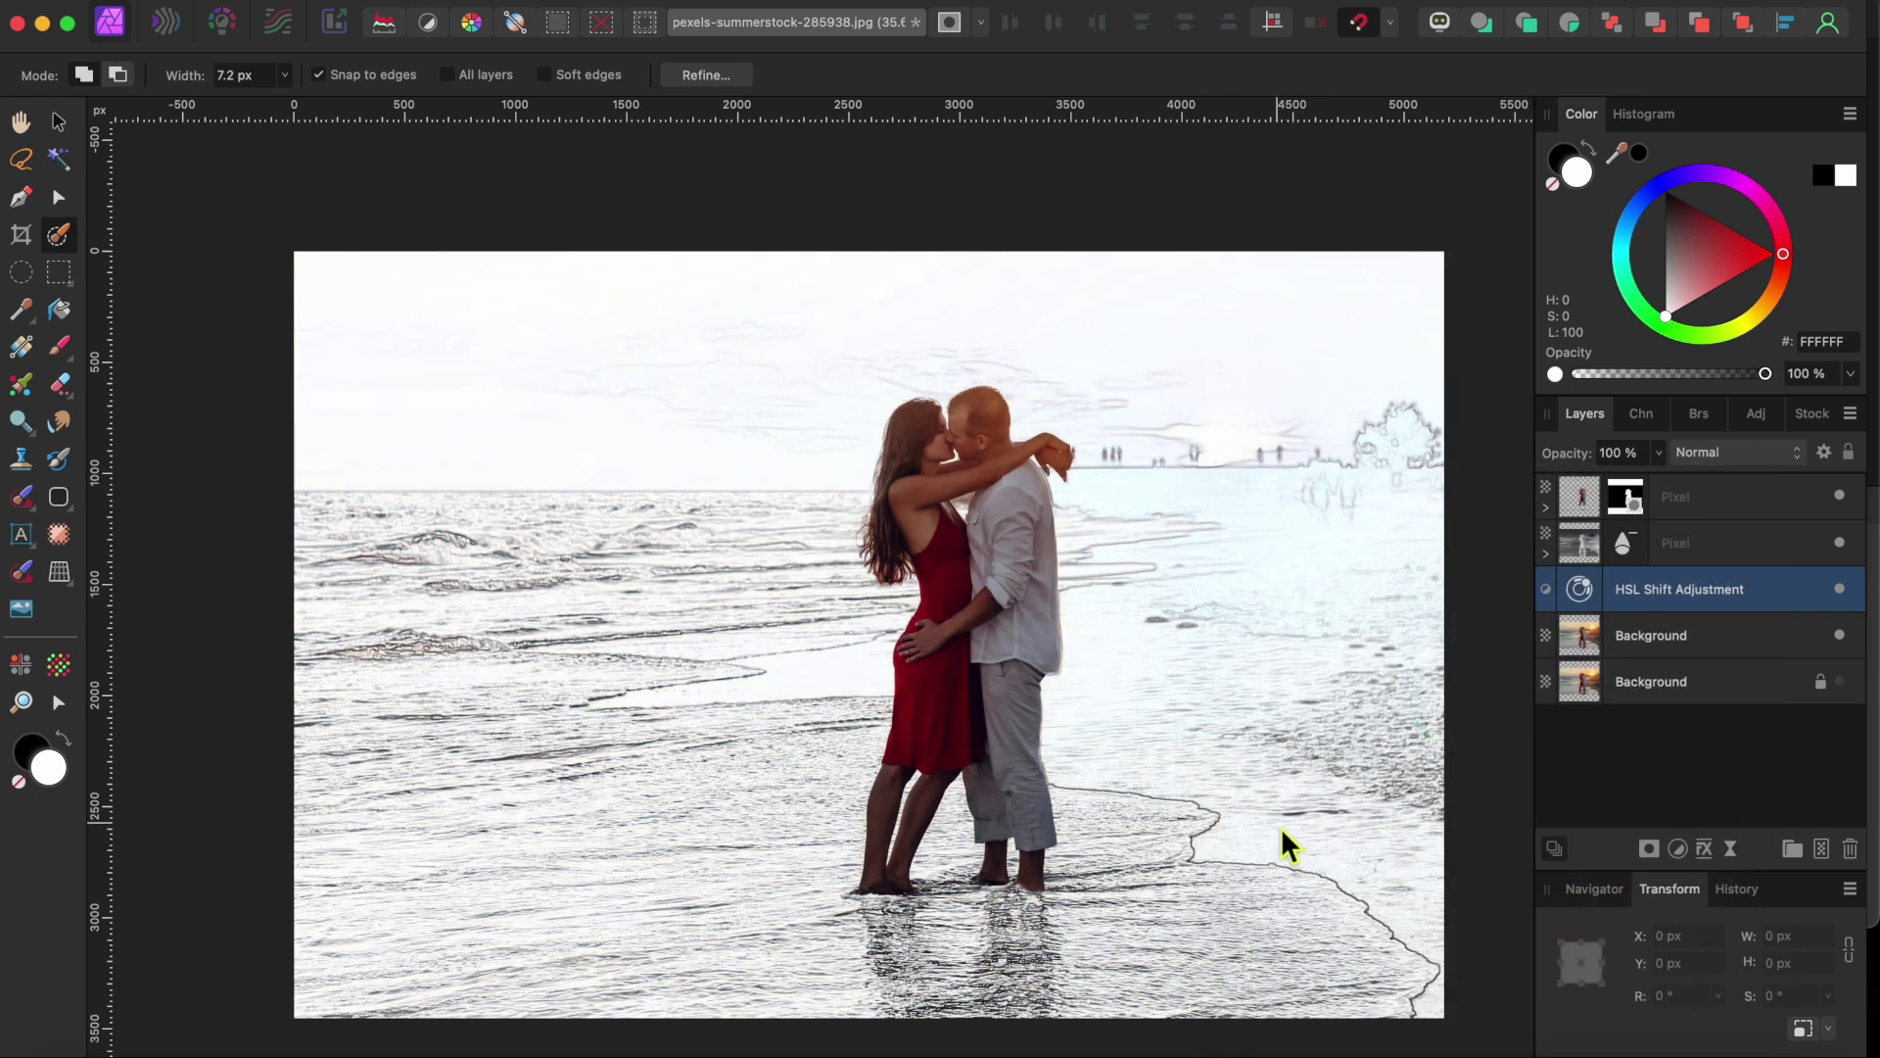